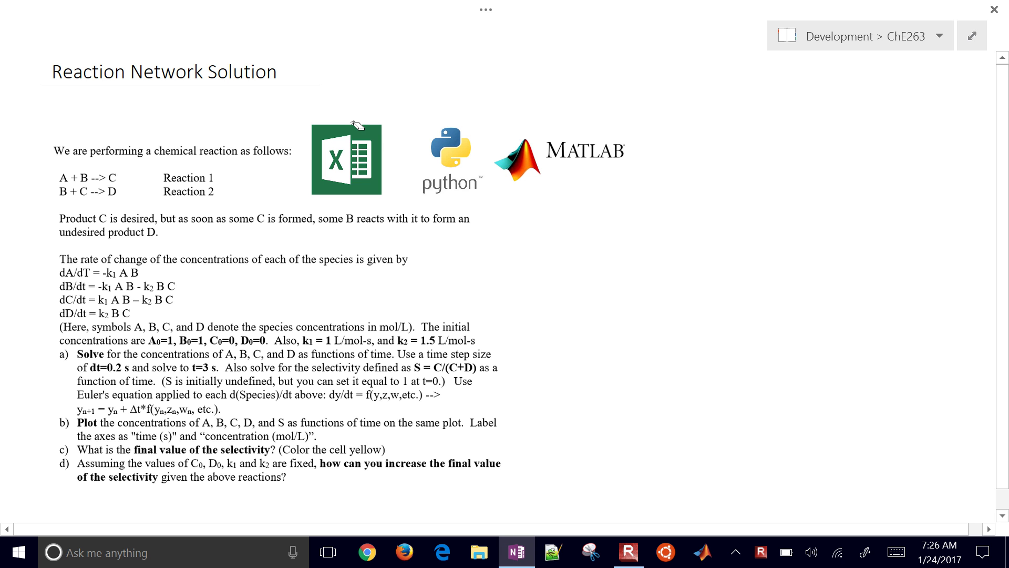
Circle the Excel logo and draw a bracket around the four rate-of-change equations.
{"action": "mouse_move", "coordinate": [337, 97]}
{"action": "left_mouse_down"}
{"action": "mouse_move", "coordinate": [407, 195]}
{"action": "mouse_move", "coordinate": [326, 98]}
{"action": "left_mouse_up"}
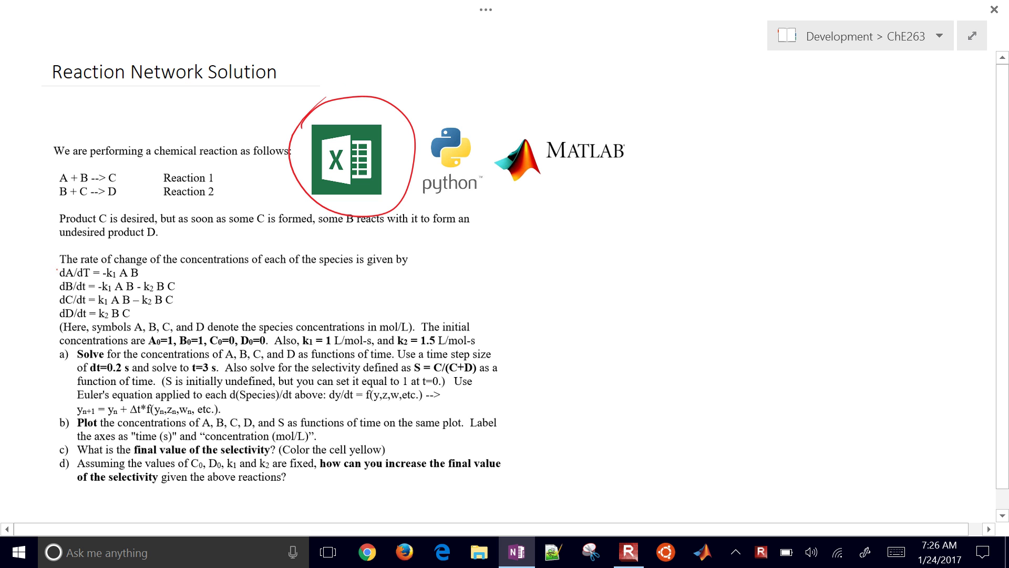
{"action": "mouse_move", "coordinate": [74, 261]}
{"action": "left_mouse_down"}
{"action": "mouse_move", "coordinate": [36, 316]}
{"action": "mouse_move", "coordinate": [58, 329]}
{"action": "left_mouse_up"}
{"action": "scroll", "coordinate": [73, 307], "scroll_direction": "up", "scroll_amount": 5}
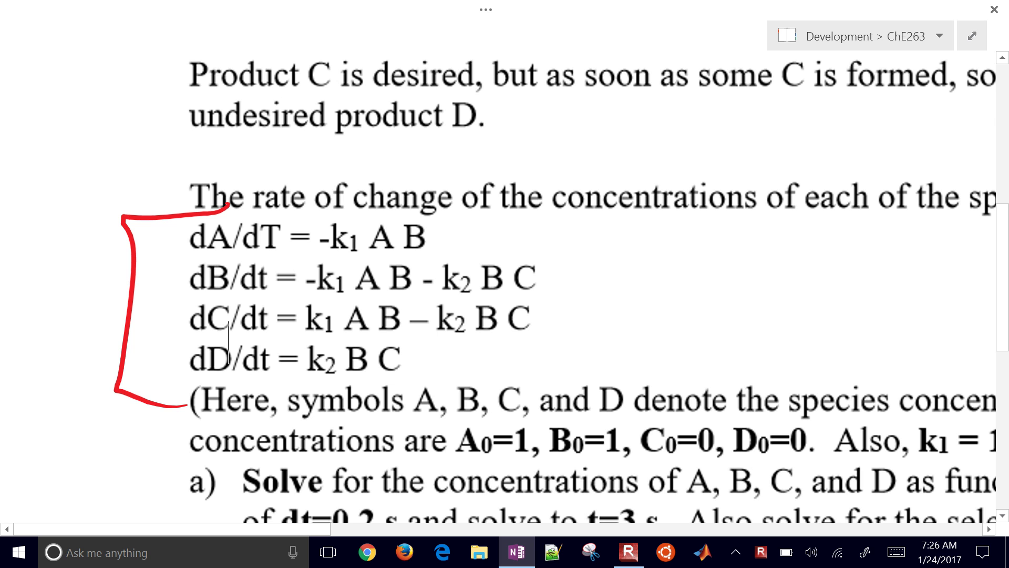
Circle k1 and k2 in the first two rate equations and underline their given values, k1 = 1 and k2 = 1.5.
{"action": "mouse_move", "coordinate": [326, 221]}
{"action": "left_mouse_down"}
{"action": "mouse_move", "coordinate": [372, 241]}
{"action": "mouse_move", "coordinate": [327, 215]}
{"action": "left_mouse_up"}
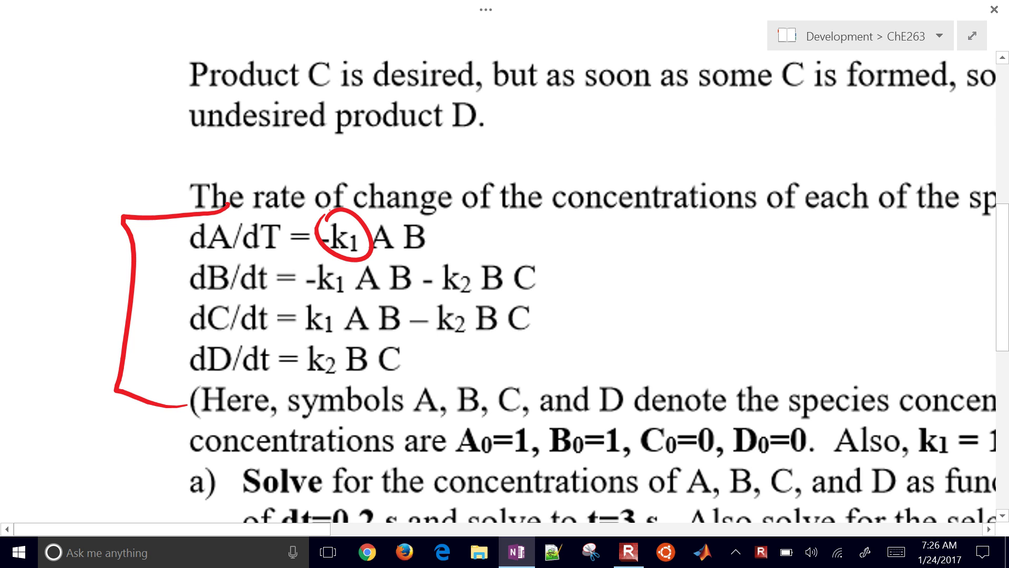
{"action": "mouse_move", "coordinate": [446, 256]}
{"action": "left_mouse_down"}
{"action": "mouse_move", "coordinate": [483, 288]}
{"action": "mouse_move", "coordinate": [438, 265]}
{"action": "left_mouse_up"}
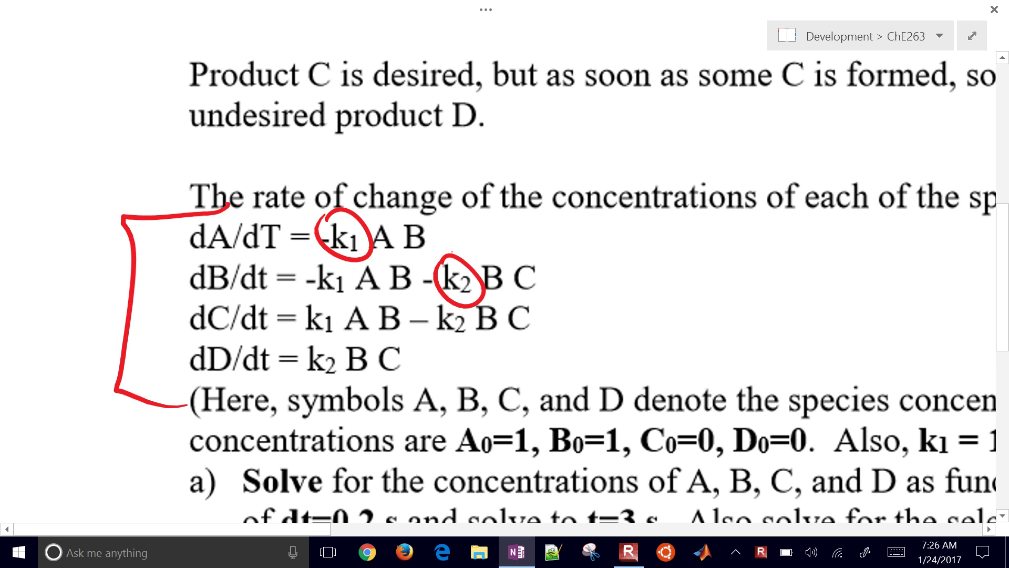
{"action": "left_click", "coordinate": [428, 336]}
{"action": "scroll", "coordinate": [428, 336], "scroll_direction": "down", "scroll_amount": 5}
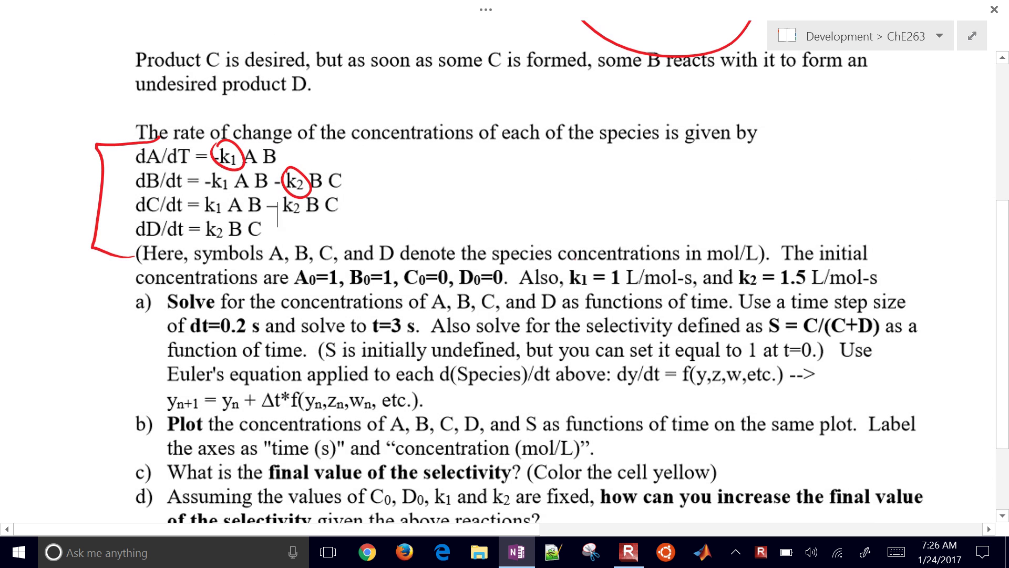
{"action": "left_click_drag", "start_coordinate": [569, 289], "coordinate": [844, 287]}
{"action": "scroll", "coordinate": [504, 274], "scroll_direction": "down", "scroll_amount": 5}
Mark the species and arrow in the two reactions, erase those marks, and replace the Excel logo's circle with an underline.
{"action": "mouse_move", "coordinate": [93, 128]}
{"action": "left_mouse_down"}
{"action": "mouse_move", "coordinate": [126, 142]}
{"action": "mouse_move", "coordinate": [129, 126]}
{"action": "mouse_move", "coordinate": [127, 166]}
{"action": "mouse_move", "coordinate": [167, 163]}
{"action": "left_mouse_up"}
{"action": "mouse_move", "coordinate": [158, 127]}
{"action": "left_mouse_down"}
{"action": "mouse_move", "coordinate": [160, 144]}
{"action": "mouse_move", "coordinate": [90, 164]}
{"action": "mouse_move", "coordinate": [86, 149]}
{"action": "left_mouse_up"}
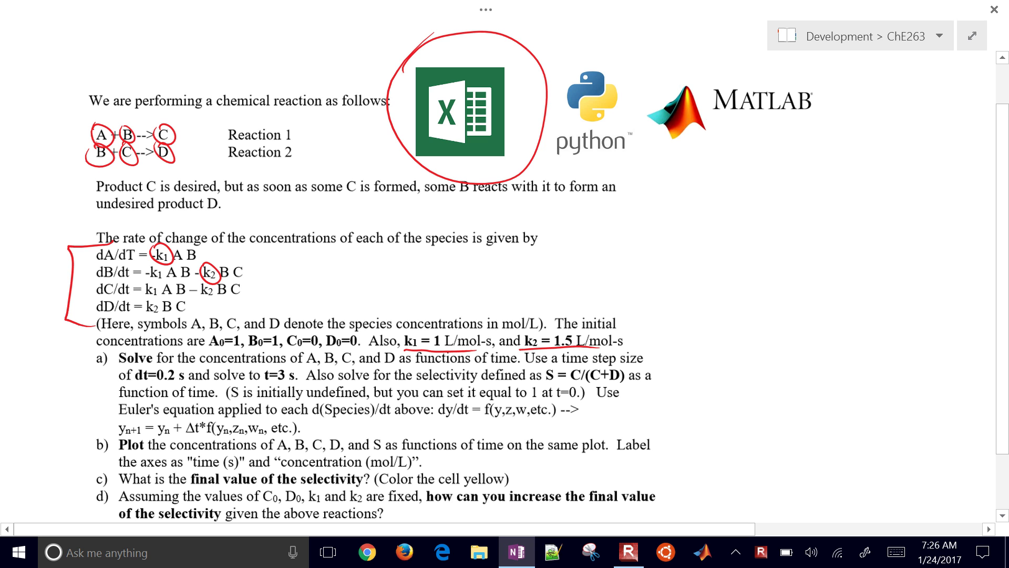
{"action": "mouse_move", "coordinate": [85, 172]}
{"action": "left_mouse_down"}
{"action": "mouse_move", "coordinate": [181, 158]}
{"action": "mouse_move", "coordinate": [105, 128]}
{"action": "mouse_move", "coordinate": [156, 132]}
{"action": "left_mouse_up"}
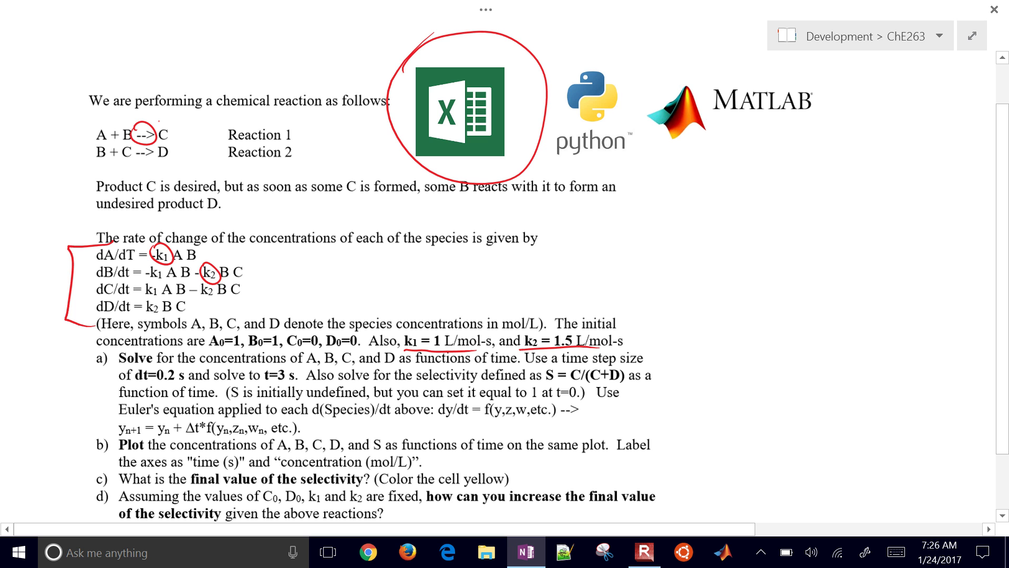
{"action": "left_click_drag", "start_coordinate": [138, 140], "coordinate": [164, 128]}
{"action": "mouse_move", "coordinate": [167, 130]}
{"action": "left_mouse_down"}
{"action": "mouse_move", "coordinate": [434, 147]}
{"action": "mouse_move", "coordinate": [492, 164]}
{"action": "left_mouse_up"}
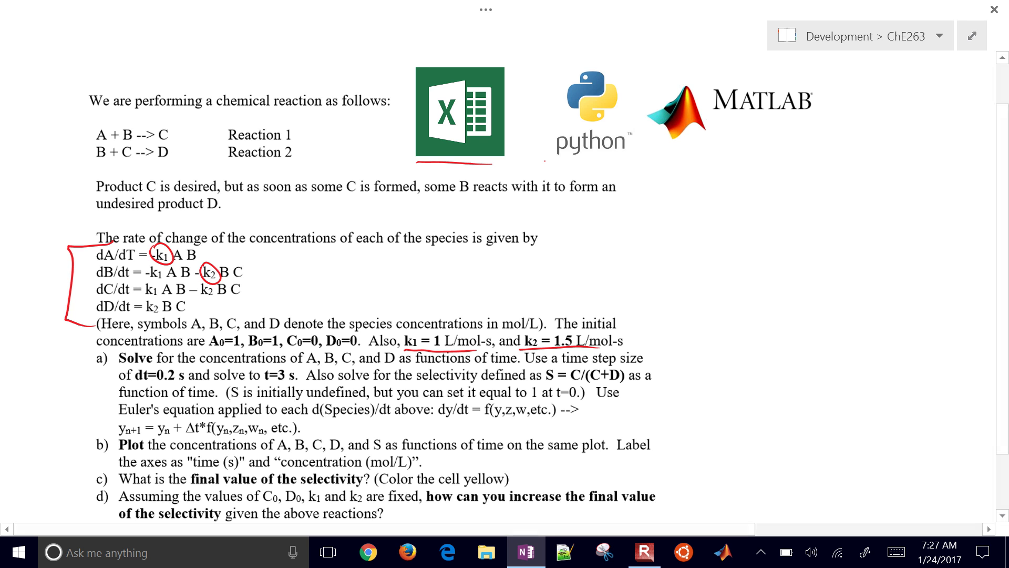
Circle the Python logo and handwrite ODEINT above it.
{"action": "mouse_move", "coordinate": [626, 60]}
{"action": "left_mouse_down"}
{"action": "mouse_move", "coordinate": [547, 110]}
{"action": "mouse_move", "coordinate": [593, 171]}
{"action": "mouse_move", "coordinate": [634, 77]}
{"action": "left_mouse_up"}
{"action": "mouse_move", "coordinate": [561, 53]}
{"action": "left_mouse_down"}
{"action": "mouse_move", "coordinate": [552, 62]}
{"action": "mouse_move", "coordinate": [560, 52]}
{"action": "mouse_move", "coordinate": [567, 65]}
{"action": "left_mouse_up"}
{"action": "mouse_move", "coordinate": [560, 48]}
{"action": "left_mouse_down"}
{"action": "mouse_move", "coordinate": [569, 64]}
{"action": "mouse_move", "coordinate": [575, 56]}
{"action": "left_mouse_up"}
{"action": "mouse_move", "coordinate": [578, 42]}
{"action": "left_mouse_down"}
{"action": "mouse_move", "coordinate": [586, 36]}
{"action": "mouse_move", "coordinate": [597, 50]}
{"action": "left_mouse_up"}
{"action": "left_click_drag", "start_coordinate": [592, 35], "coordinate": [605, 30]}
{"action": "left_click_drag", "start_coordinate": [593, 53], "coordinate": [633, 29]}
{"action": "mouse_move", "coordinate": [627, 32]}
{"action": "left_mouse_down"}
{"action": "mouse_move", "coordinate": [624, 48]}
{"action": "mouse_move", "coordinate": [639, 28]}
{"action": "left_mouse_up"}
Circle the MATLAB logo and handwrite ode23 and ode15s below it.
{"action": "mouse_move", "coordinate": [659, 89]}
{"action": "left_mouse_down"}
{"action": "mouse_move", "coordinate": [854, 135]}
{"action": "mouse_move", "coordinate": [675, 78]}
{"action": "left_mouse_up"}
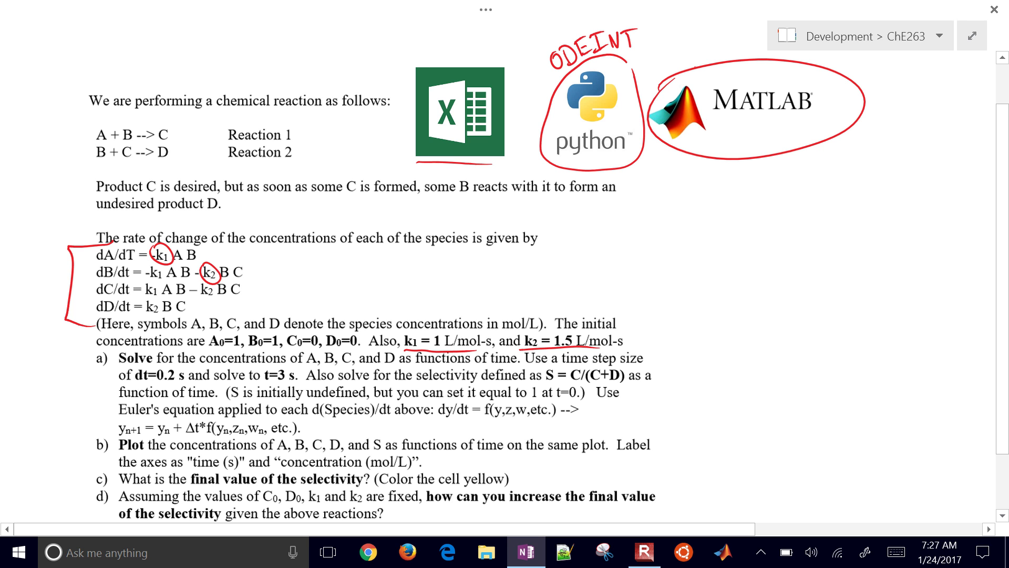
{"action": "mouse_move", "coordinate": [695, 177]}
{"action": "left_mouse_down"}
{"action": "mouse_move", "coordinate": [736, 184]}
{"action": "mouse_move", "coordinate": [699, 202]}
{"action": "left_mouse_up"}
{"action": "left_click", "coordinate": [735, 174]}
{"action": "mouse_move", "coordinate": [710, 204]}
{"action": "left_mouse_down"}
{"action": "mouse_move", "coordinate": [711, 194]}
{"action": "mouse_move", "coordinate": [718, 209]}
{"action": "mouse_move", "coordinate": [734, 206]}
{"action": "left_mouse_up"}
{"action": "mouse_move", "coordinate": [736, 194]}
{"action": "left_mouse_down"}
{"action": "mouse_move", "coordinate": [747, 192]}
{"action": "mouse_move", "coordinate": [747, 207]}
{"action": "mouse_move", "coordinate": [727, 212]}
{"action": "left_mouse_up"}
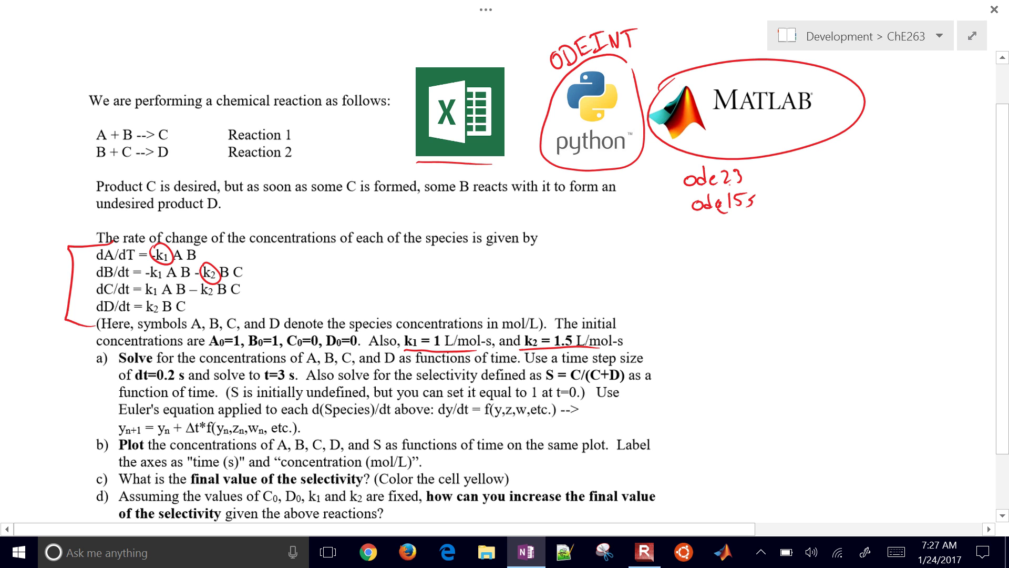
Draw parentheses around the handwritten ode23 and ode15s notes and around the ODEINT note.
{"action": "mouse_move", "coordinate": [684, 163]}
{"action": "left_mouse_down"}
{"action": "mouse_move", "coordinate": [668, 218]}
{"action": "mouse_move", "coordinate": [679, 221]}
{"action": "left_mouse_up"}
{"action": "mouse_move", "coordinate": [750, 165]}
{"action": "left_mouse_down"}
{"action": "mouse_move", "coordinate": [770, 195]}
{"action": "mouse_move", "coordinate": [767, 215]}
{"action": "left_mouse_up"}
{"action": "left_click_drag", "start_coordinate": [544, 39], "coordinate": [547, 72]}
{"action": "left_click_drag", "start_coordinate": [642, 21], "coordinate": [640, 55]}
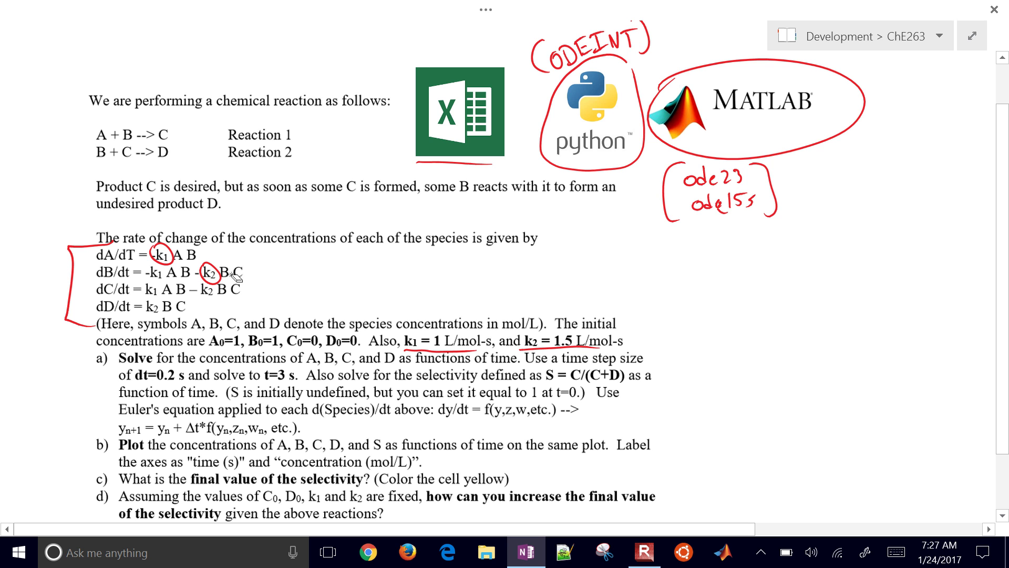
Erase all ink marks from the rate equations, the k values and the three software logos.
{"action": "left_click_drag", "start_coordinate": [227, 272], "coordinate": [160, 258]}
{"action": "left_click_drag", "start_coordinate": [107, 285], "coordinate": [70, 281]}
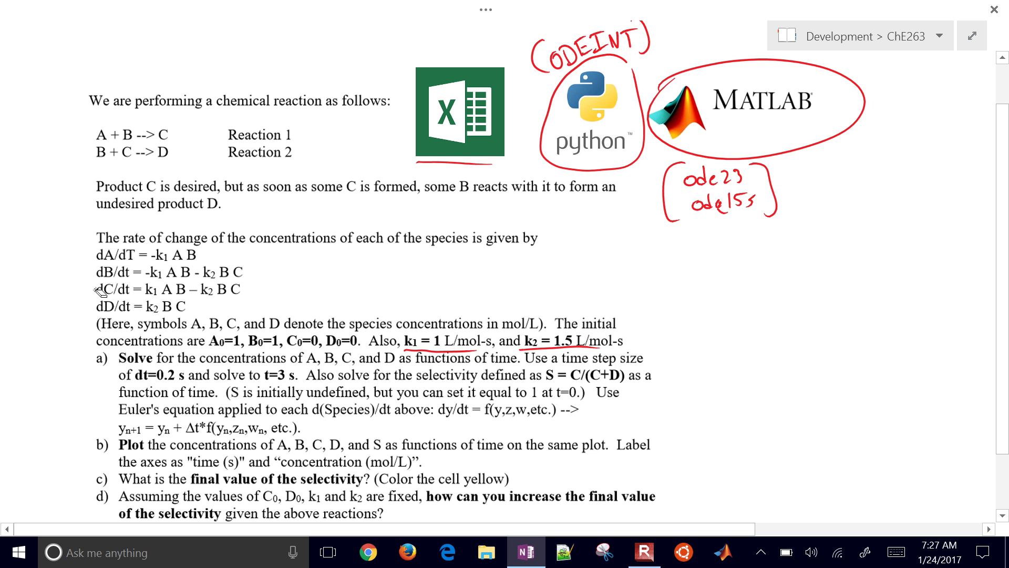
{"action": "left_click", "coordinate": [449, 163]}
{"action": "left_click", "coordinate": [471, 349]}
{"action": "left_click", "coordinate": [557, 348]}
{"action": "left_click", "coordinate": [592, 168]}
{"action": "left_click_drag", "start_coordinate": [540, 78], "coordinate": [647, 51]}
{"action": "mouse_move", "coordinate": [654, 134]}
{"action": "left_mouse_down"}
{"action": "mouse_move", "coordinate": [746, 197]}
{"action": "mouse_move", "coordinate": [699, 212]}
{"action": "left_mouse_up"}
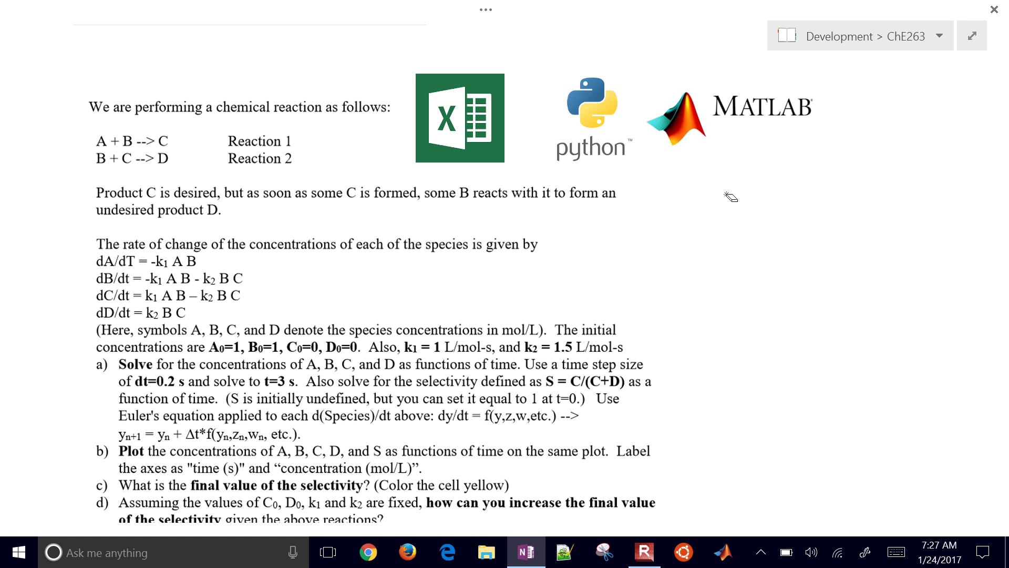
Underline the initial concentrations A0=1, B0=1, C0=0, D0=0 and erase the underline again.
{"action": "left_click_drag", "start_coordinate": [206, 357], "coordinate": [388, 362]}
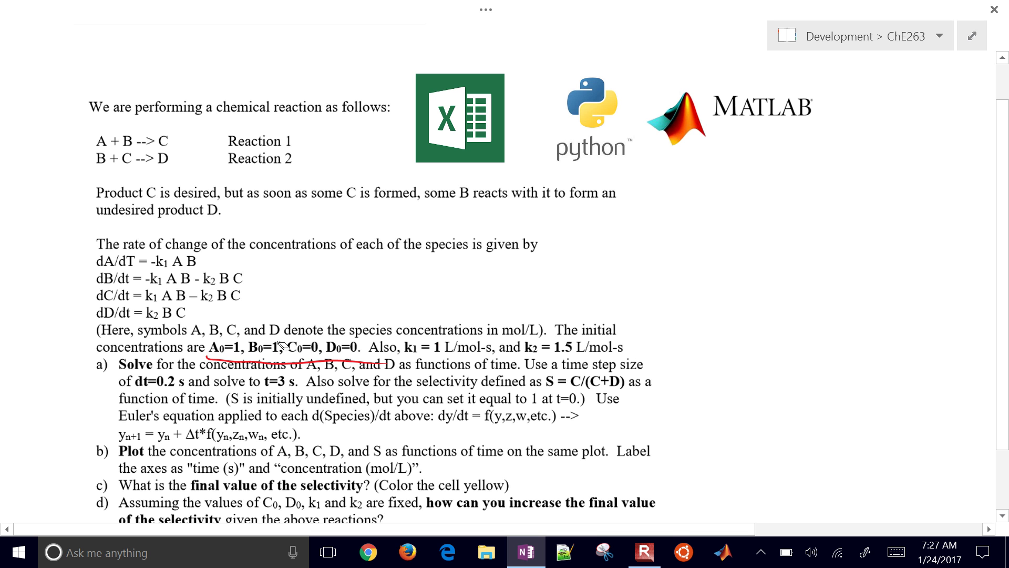
{"action": "left_click", "coordinate": [278, 360]}
Fit the problem statement window to the right half of the screen at full height.
{"action": "left_click_drag", "start_coordinate": [565, 10], "coordinate": [1005, 6]}
{"action": "left_click_drag", "start_coordinate": [833, 267], "coordinate": [788, 535]}
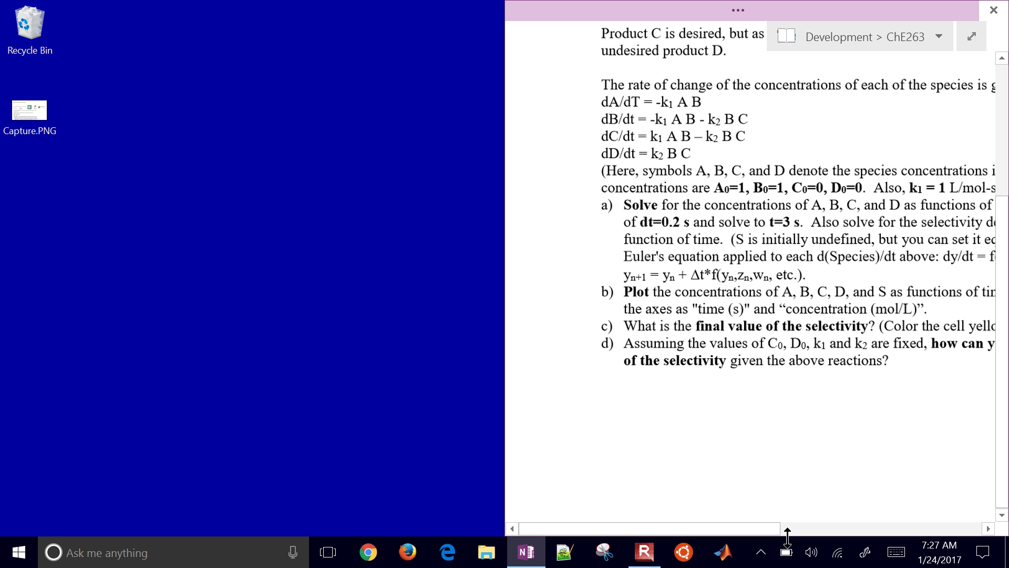
Open Excel with a blank workbook and fit its window into the free half of the screen beside the problem statement.
{"action": "key", "text": "super+s"}
{"action": "type", "text": "e"}
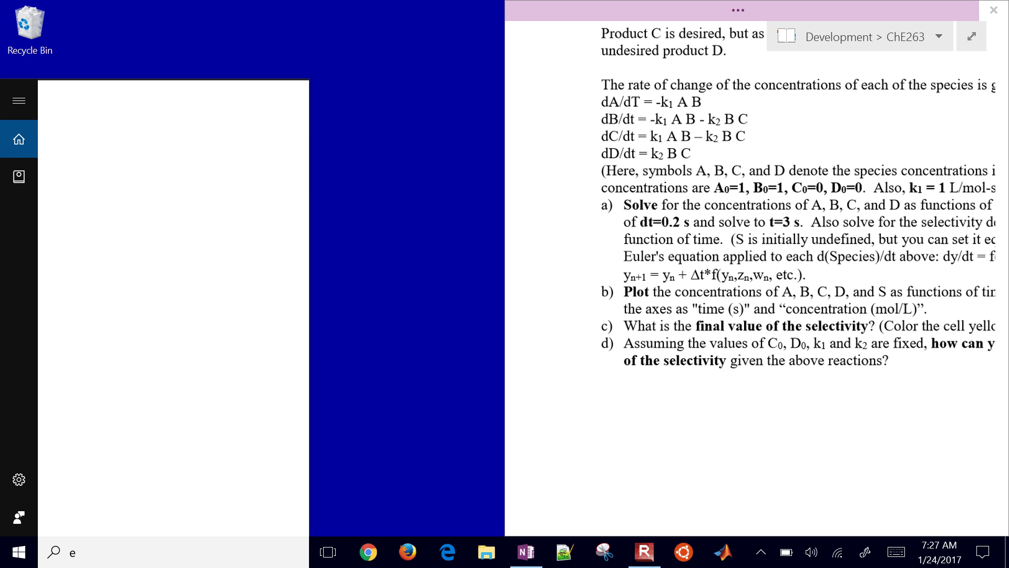
{"action": "type", "text": "xcel"}
{"action": "key", "text": "Return"}
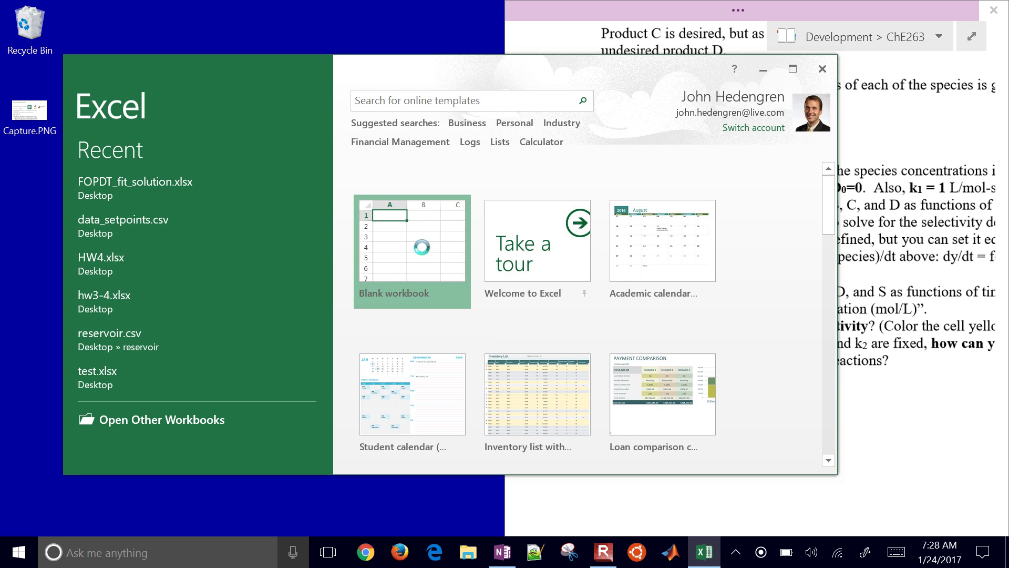
{"action": "left_click", "coordinate": [421, 245]}
{"action": "left_click_drag", "start_coordinate": [578, 78], "coordinate": [2, 2]}
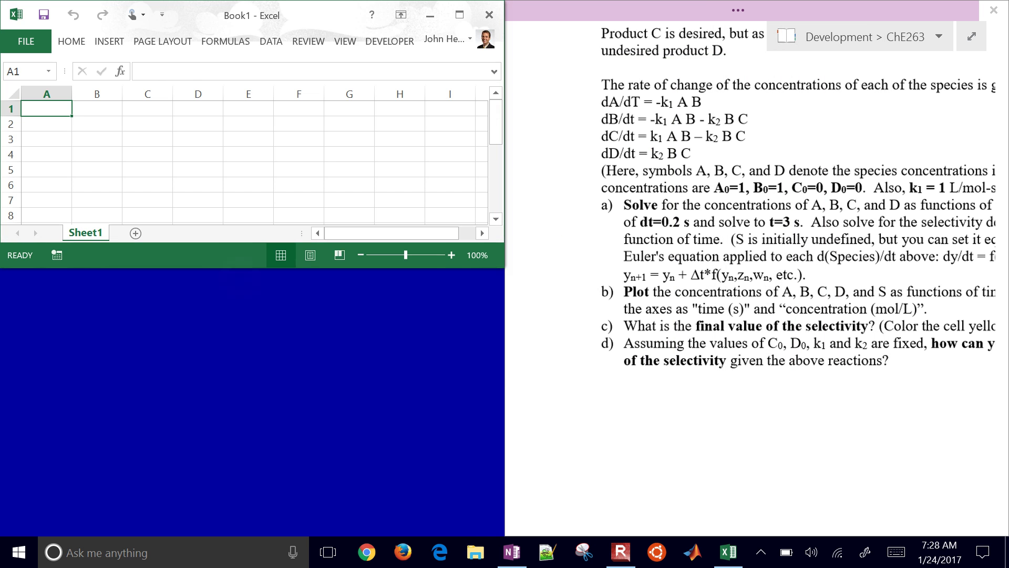
{"action": "left_click_drag", "start_coordinate": [231, 269], "coordinate": [221, 536]}
Enter the labels Ca0, Cb0 and Cc0 in cells A1 to A3.
{"action": "left_click", "coordinate": [52, 124]}
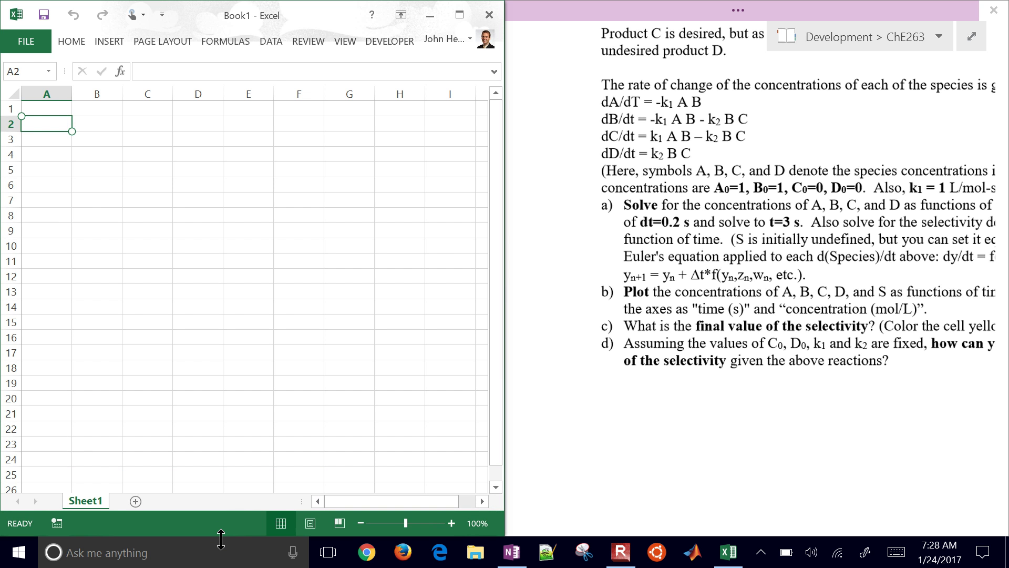
{"action": "key", "text": "Up"}
{"action": "type", "text": "Ca0"}
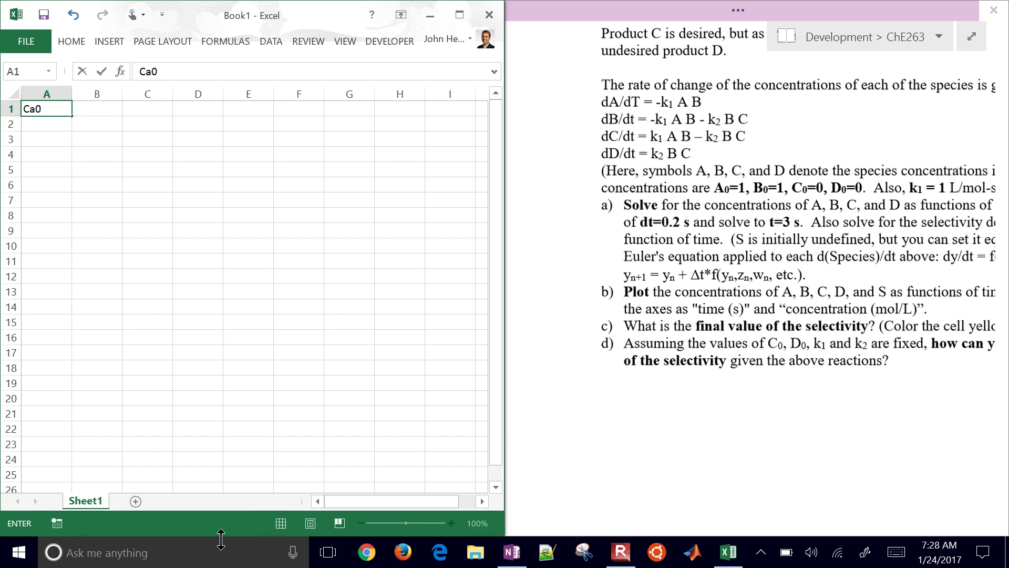
{"action": "key", "text": "Return"}
{"action": "type", "text": "B"}
{"action": "key", "text": "BackSpace"}
{"action": "type", "text": "Cb0"}
{"action": "key", "text": "Return"}
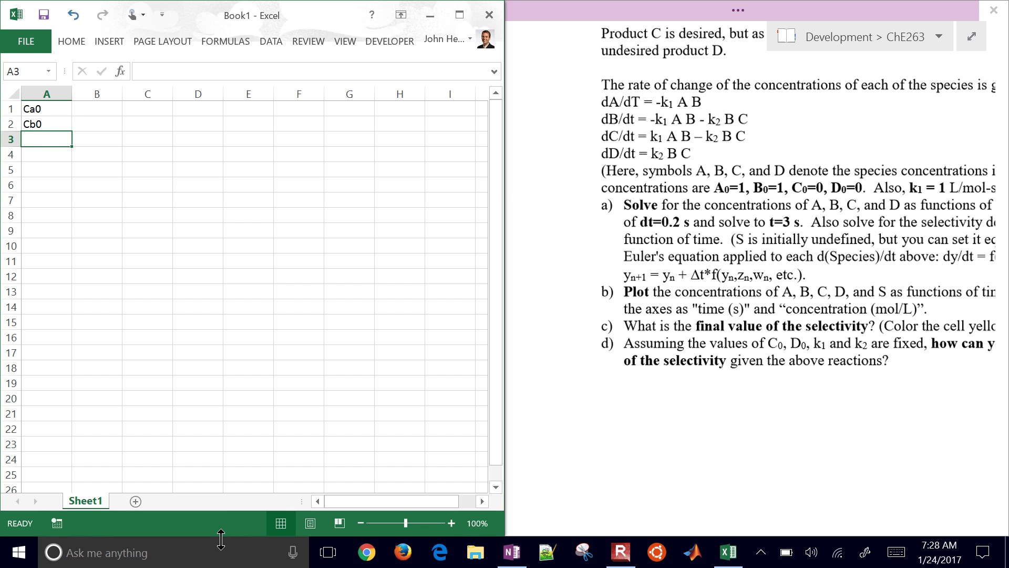
{"action": "type", "text": "Cc0"}
{"action": "key", "text": "Return"}
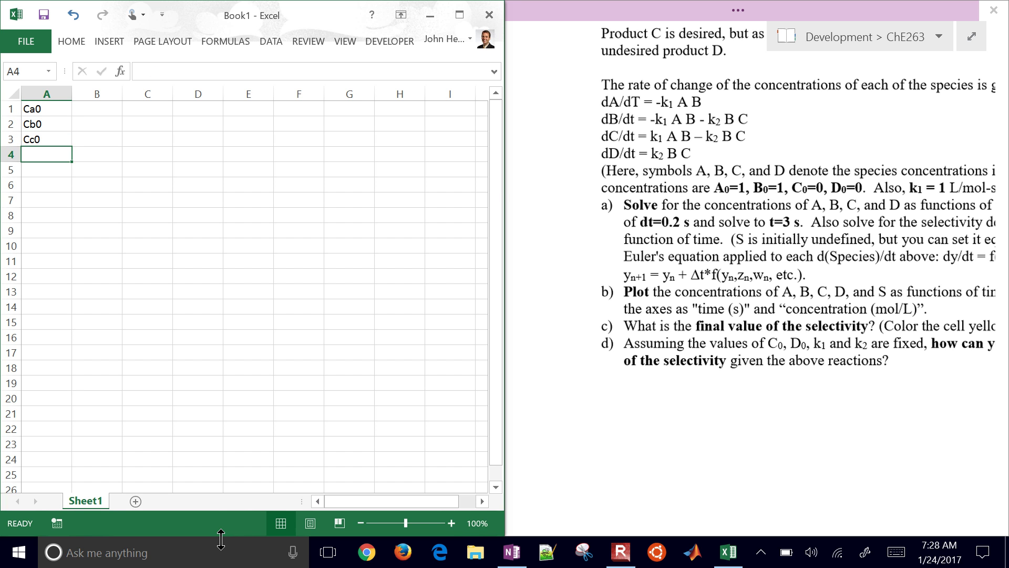
Set the worksheet magnification to 150%.
{"action": "left_click", "coordinate": [476, 523]}
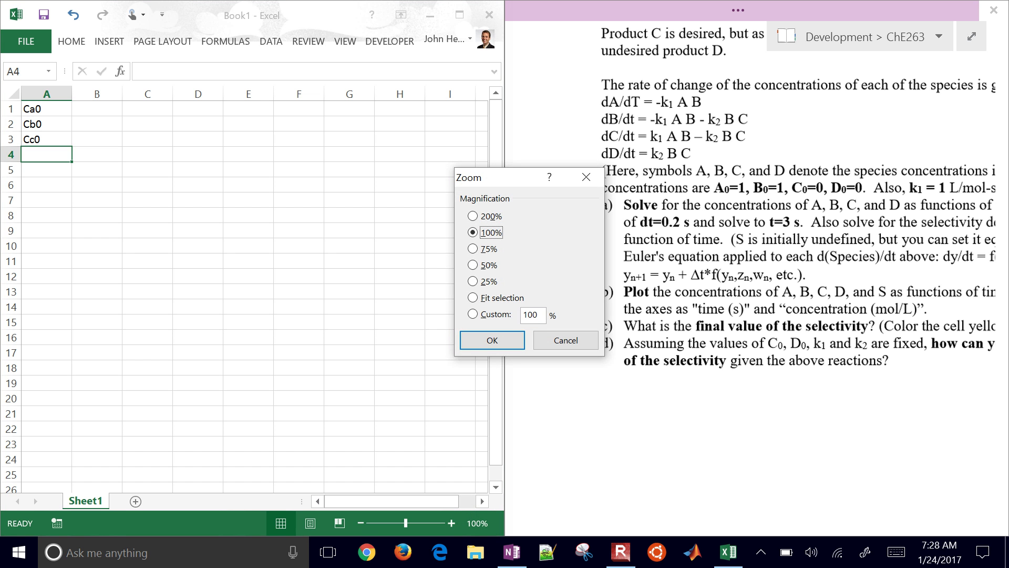
{"action": "left_click", "coordinate": [566, 340]}
{"action": "left_click", "coordinate": [451, 523]}
{"action": "left_click", "coordinate": [452, 523]}
{"action": "left_click", "coordinate": [452, 523]}
{"action": "left_click", "coordinate": [452, 523]}
{"action": "left_click", "coordinate": [452, 522]}
{"action": "left_click", "coordinate": [466, 523]}
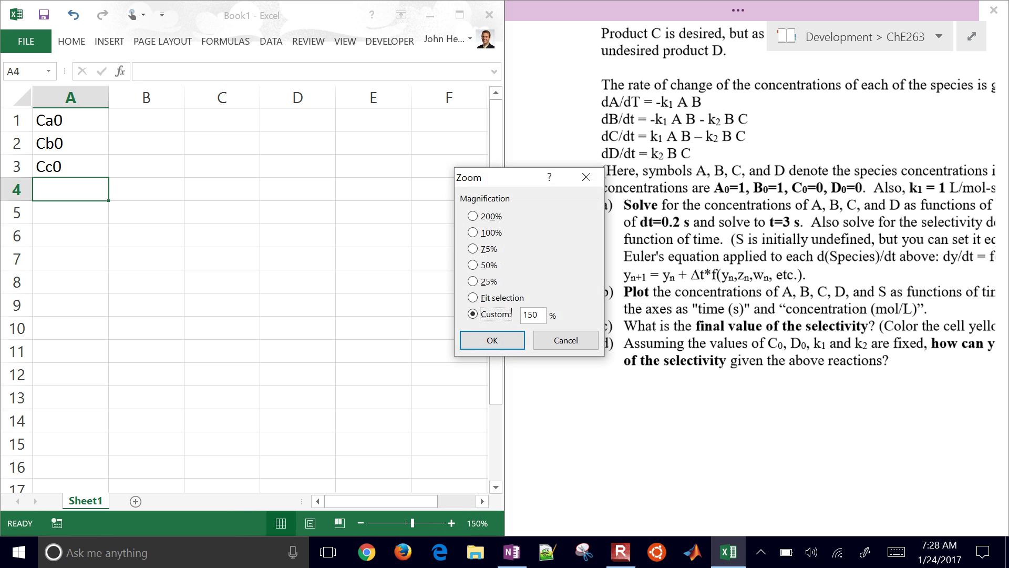
{"action": "left_click", "coordinate": [571, 341]}
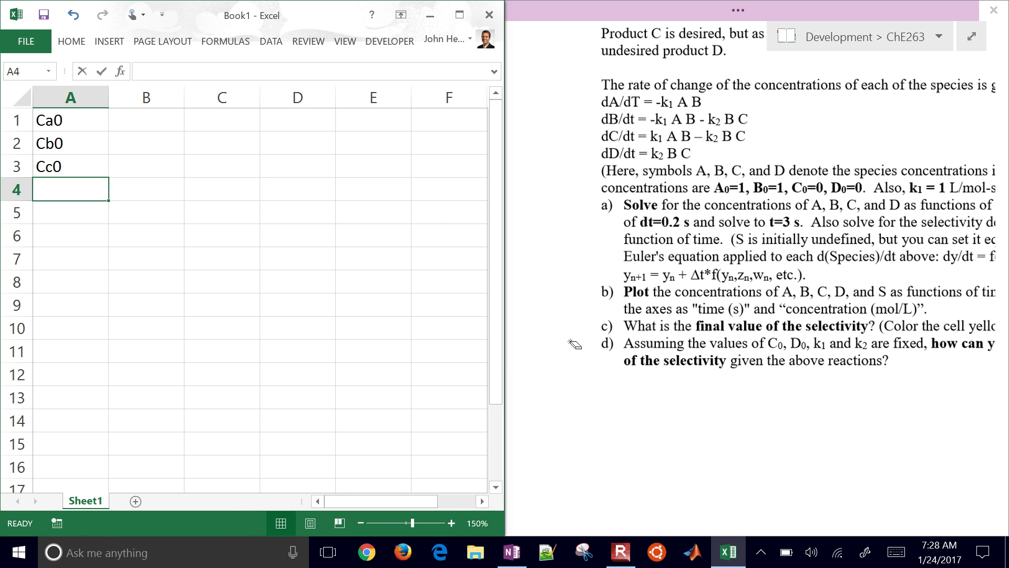
Enter the labels Cd0, k1, k2 and Dt in cells A4 to A7.
{"action": "type", "text": "Cd0"}
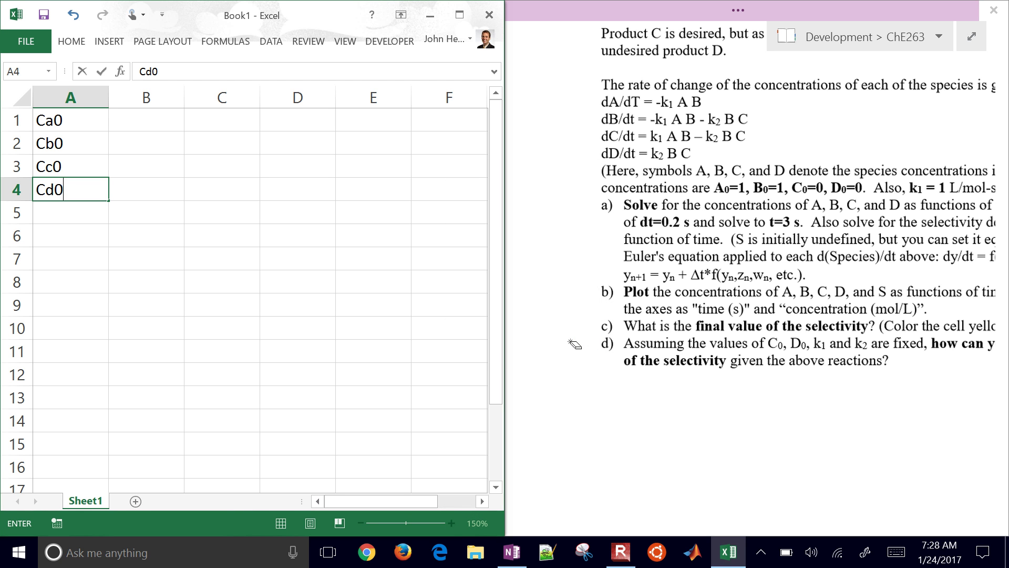
{"action": "key", "text": "Return"}
{"action": "type", "text": "k1"}
{"action": "key", "text": "Return"}
{"action": "type", "text": "k2"}
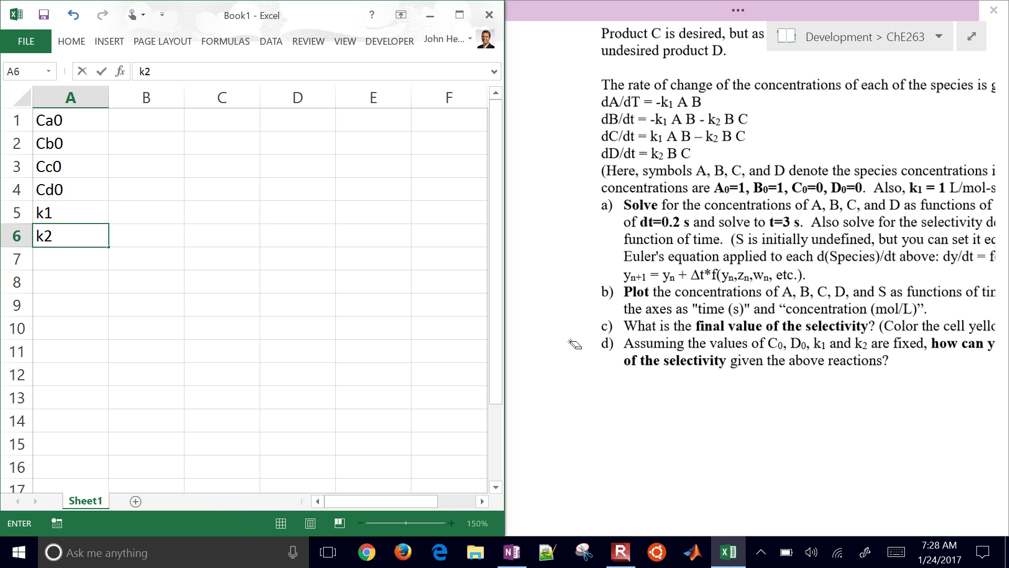
{"action": "key", "text": "Return"}
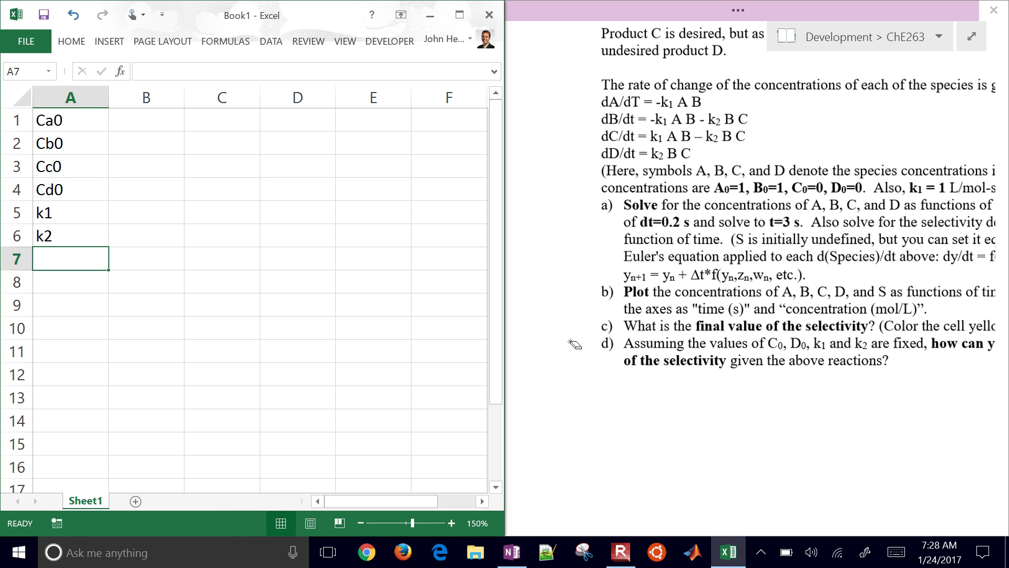
{"action": "type", "text": "Dt"}
{"action": "key", "text": "ctrl+Return"}
Maximize Excel and format only the letter D of the Dt label in A7 with the Symbol font.
{"action": "left_click", "coordinate": [45, 258]}
{"action": "double_click", "coordinate": [40, 266]}
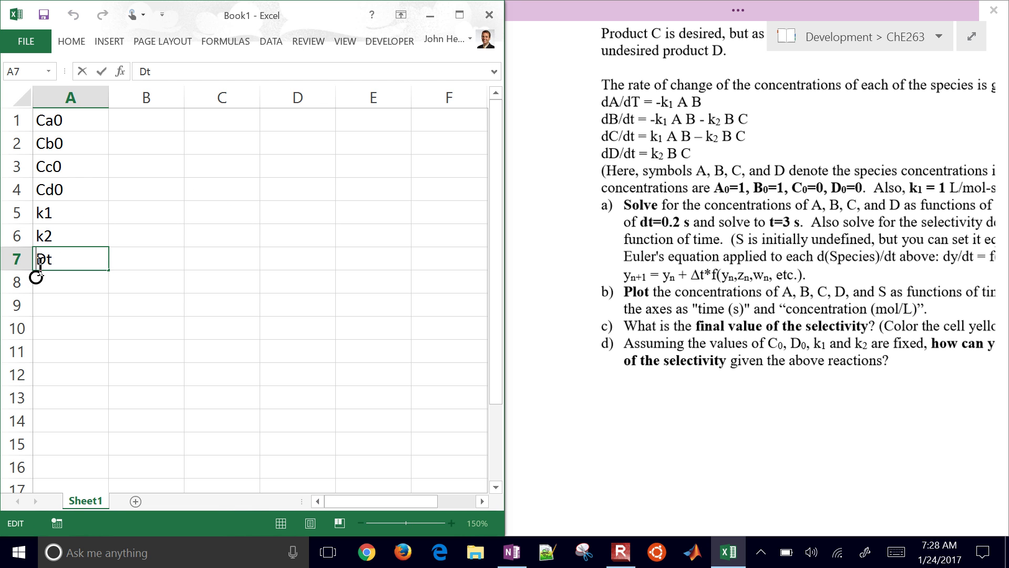
{"action": "key", "text": "shift+Right"}
{"action": "left_click", "coordinate": [71, 41]}
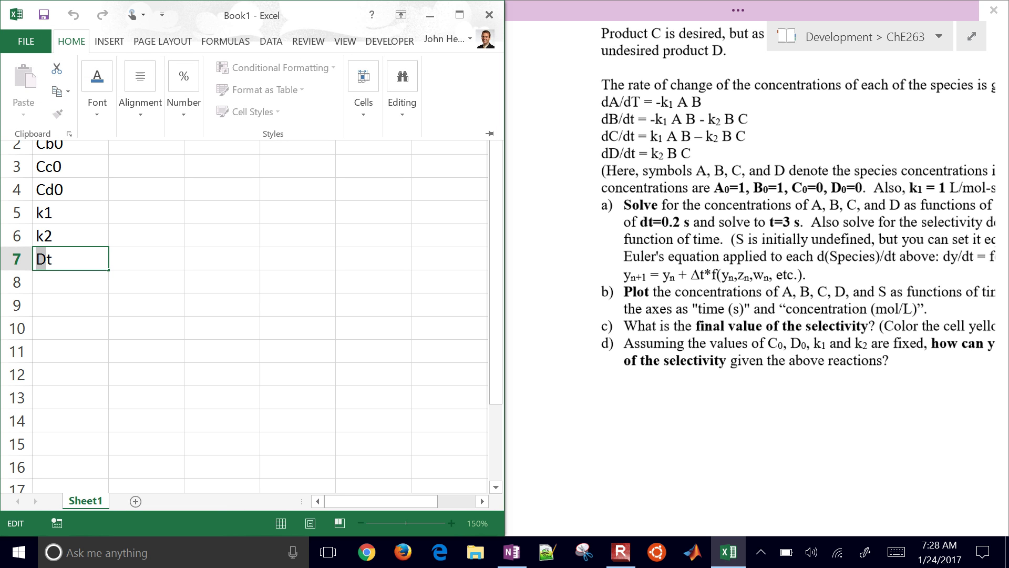
{"action": "left_click", "coordinate": [460, 15]}
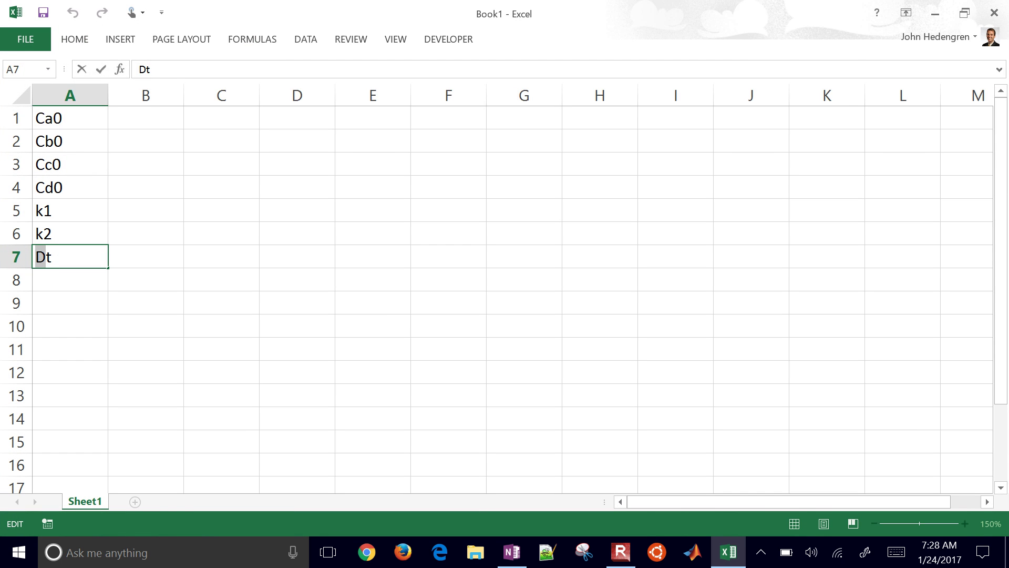
{"action": "left_click", "coordinate": [74, 39]}
{"action": "left_click", "coordinate": [120, 69]}
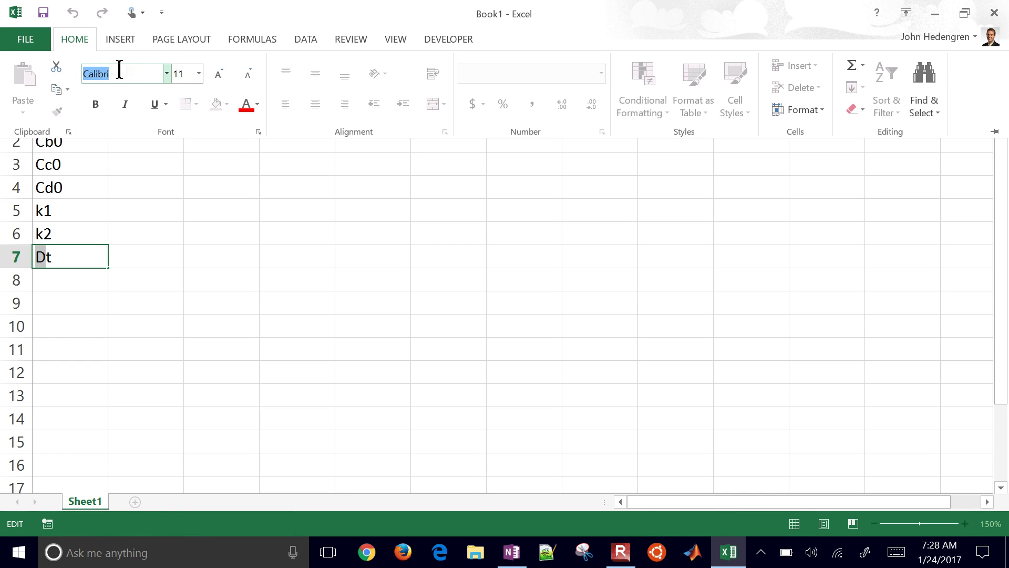
{"action": "type", "text": "Symbol"}
{"action": "key", "text": "Return"}
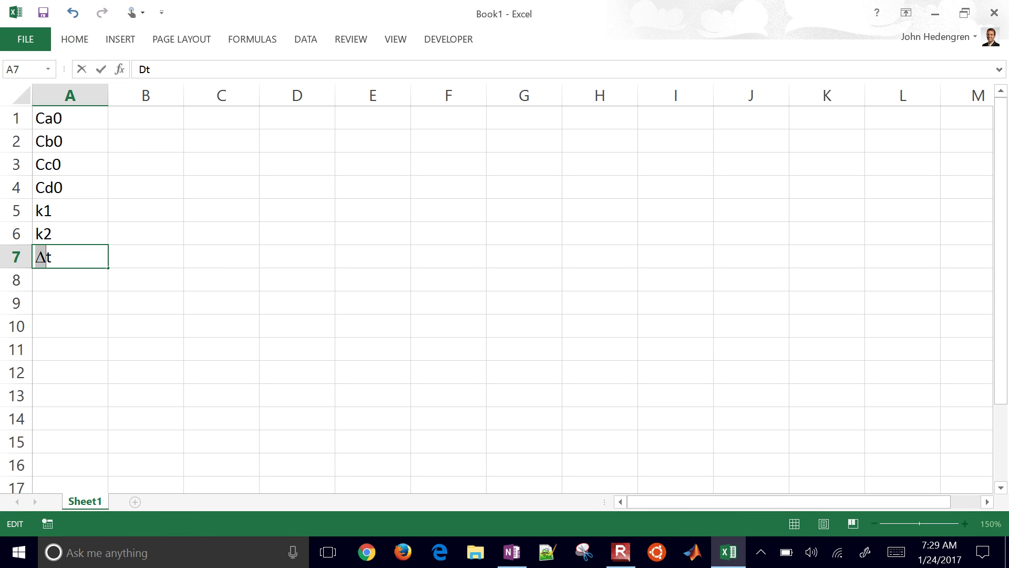
{"action": "left_click", "coordinate": [146, 256]}
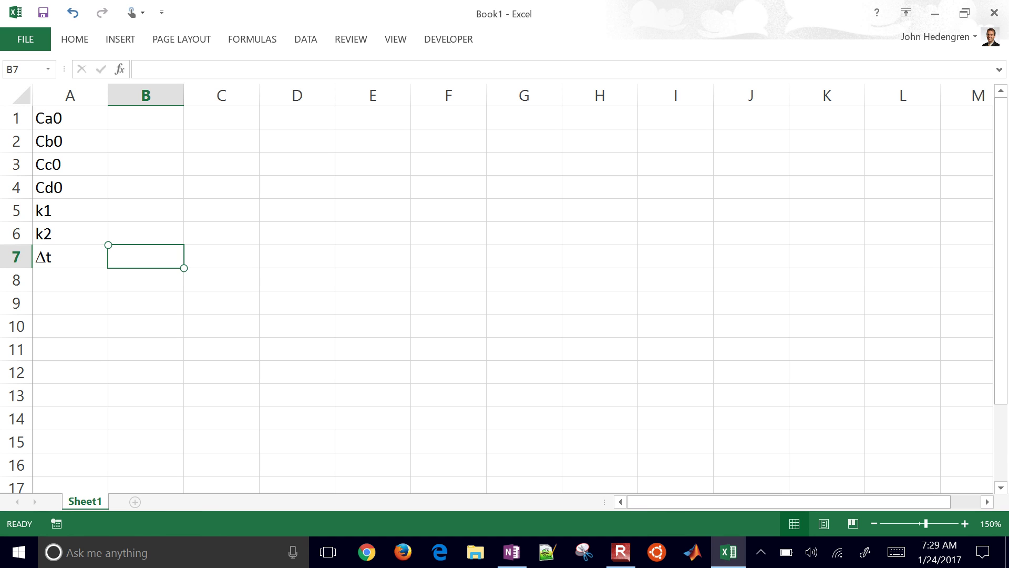
Enter the initial concentrations 1, 1, 0 and 0 for Ca0 to Cd0 in cells B1 to B4.
{"action": "left_click", "coordinate": [153, 121]}
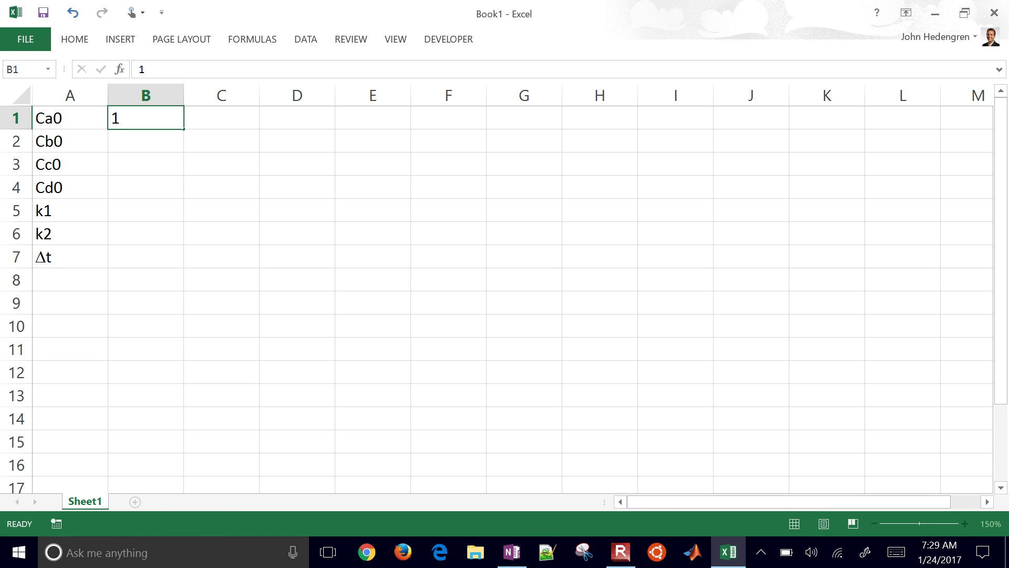
{"action": "type", "text": "1"}
{"action": "key", "text": "Return"}
{"action": "type", "text": "1"}
{"action": "key", "text": "Return"}
{"action": "type", "text": "0"}
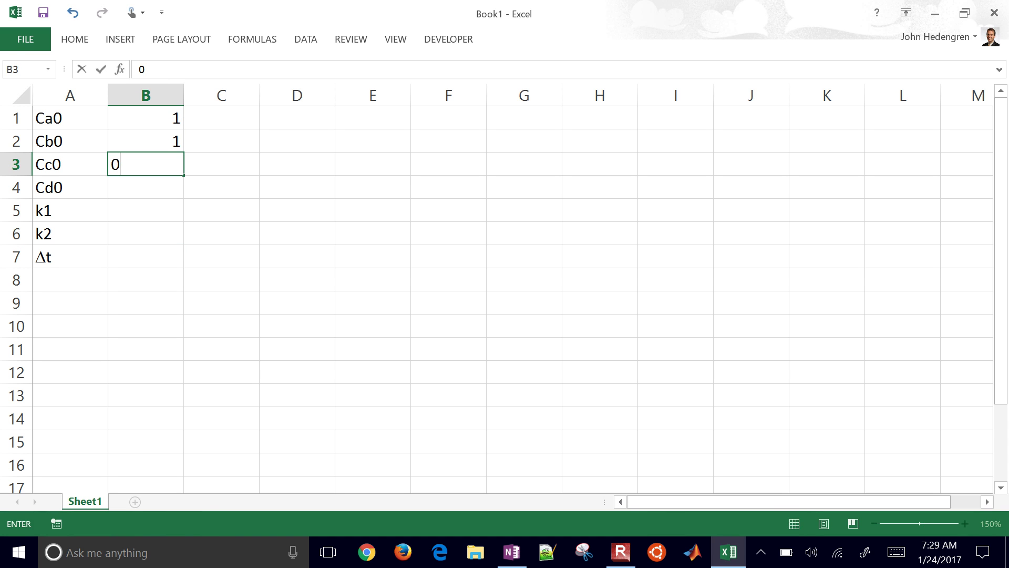
{"action": "key", "text": "Return"}
{"action": "type", "text": "0"}
{"action": "key", "text": "Return"}
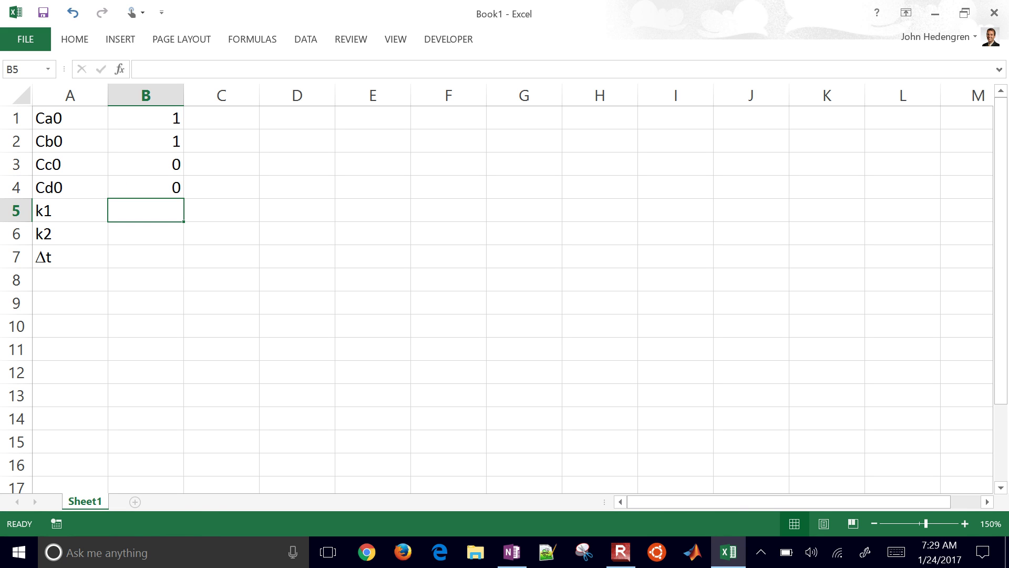
Enter 1 for k1, 1.5 for k2 and 0.2 for Δt in cells B5 to B7.
{"action": "type", "text": "1"}
{"action": "key", "text": "Return"}
{"action": "type", "text": "1.5"}
{"action": "key", "text": "Return"}
{"action": "type", "text": "0.2"}
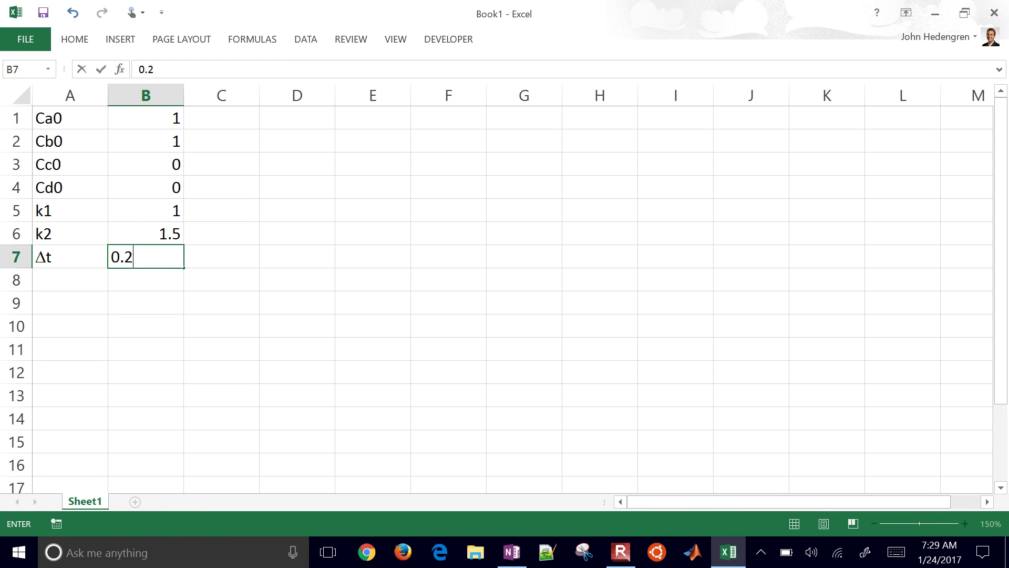
{"action": "key", "text": "Tab"}
Enter the unit s for the time step in C7 and L/mol-s for both rate constants in C6 and C5.
{"action": "type", "text": "s"}
{"action": "key", "text": "Up"}
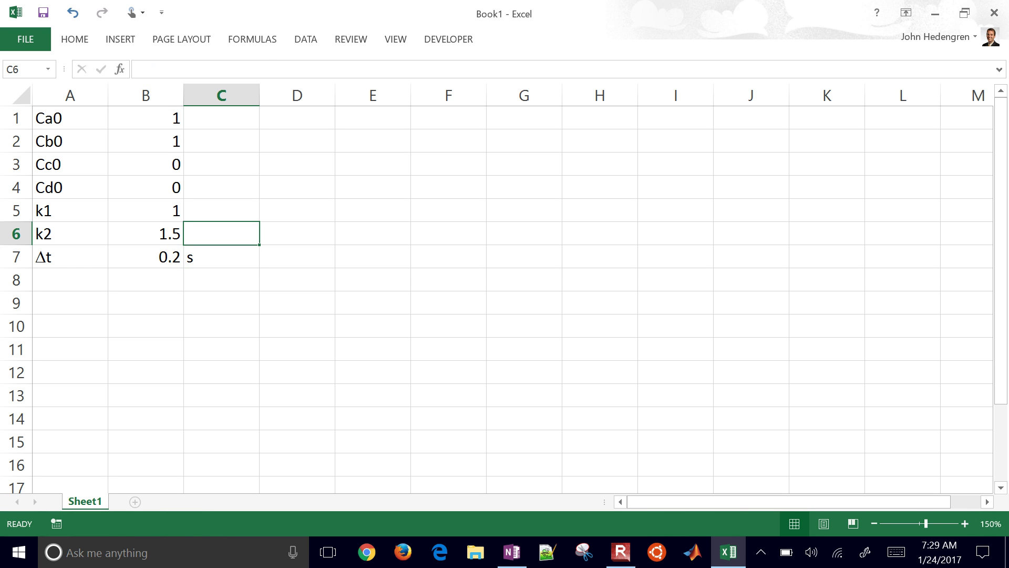
{"action": "type", "text": "L/mol*"}
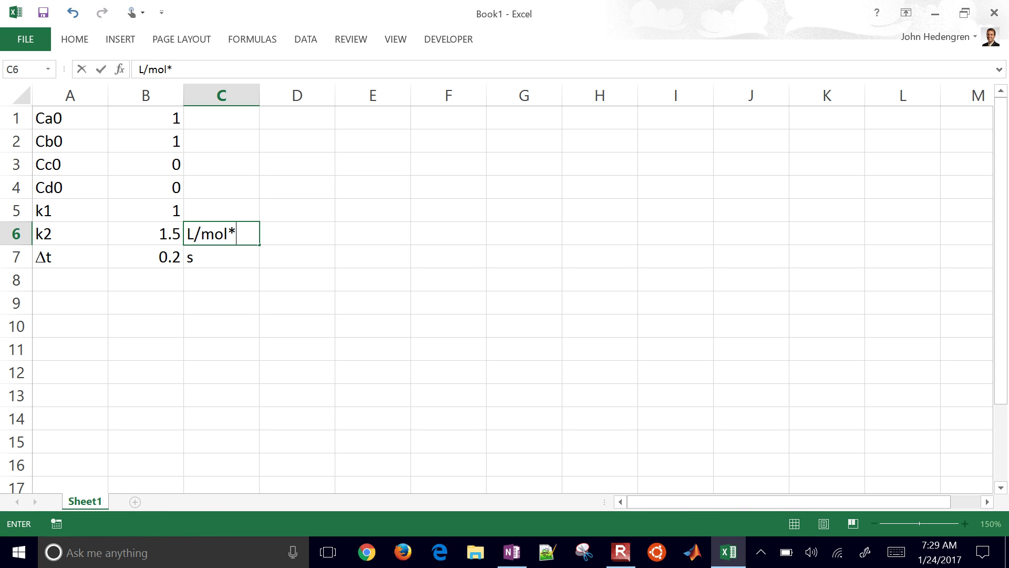
{"action": "key", "text": "BackSpace"}
{"action": "type", "text": "-s"}
{"action": "key", "text": "Up"}
{"action": "type", "text": "L/"}
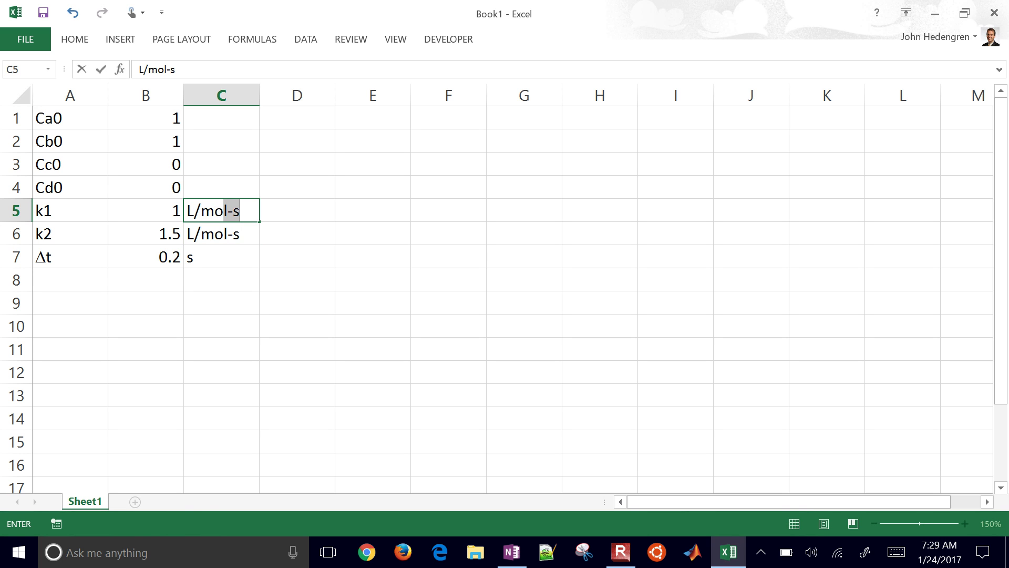
{"action": "type", "text": "mol-"}
{"action": "key", "text": "Return"}
Enter the unit mol/L in C4 and copy it to C1:C3 for the other initial concentrations.
{"action": "key", "text": "Up"}
{"action": "key", "text": "Up"}
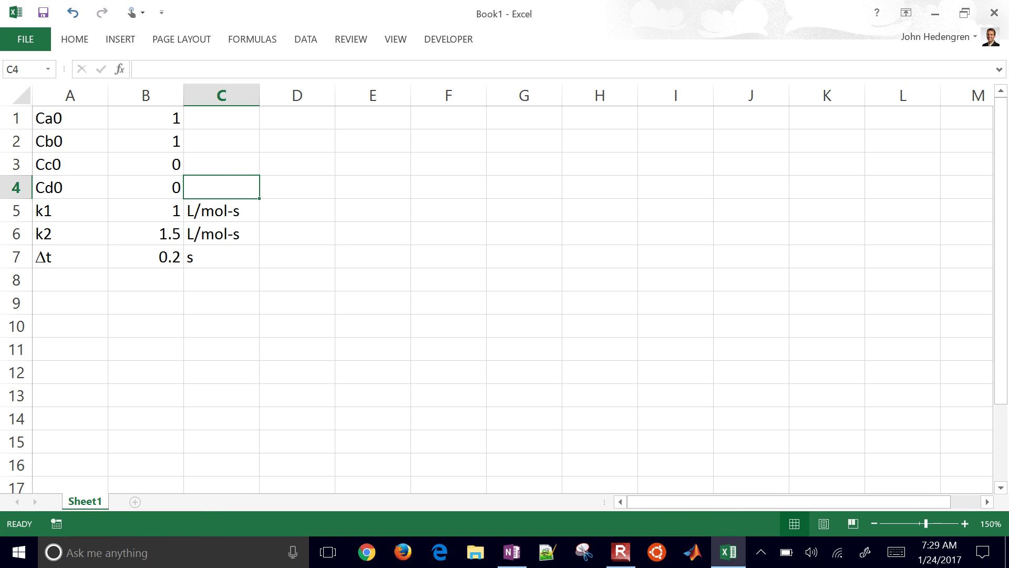
{"action": "type", "text": "mol/l"}
{"action": "key", "text": "BackSpace"}
{"action": "type", "text": "L"}
{"action": "key", "text": "Return"}
{"action": "key", "text": "Up"}
{"action": "key", "text": "ctrl+c"}
{"action": "key", "text": "Up"}
{"action": "key", "text": "shift+Up"}
{"action": "key", "text": "shift+Up"}
{"action": "key", "text": "ctrl+v"}
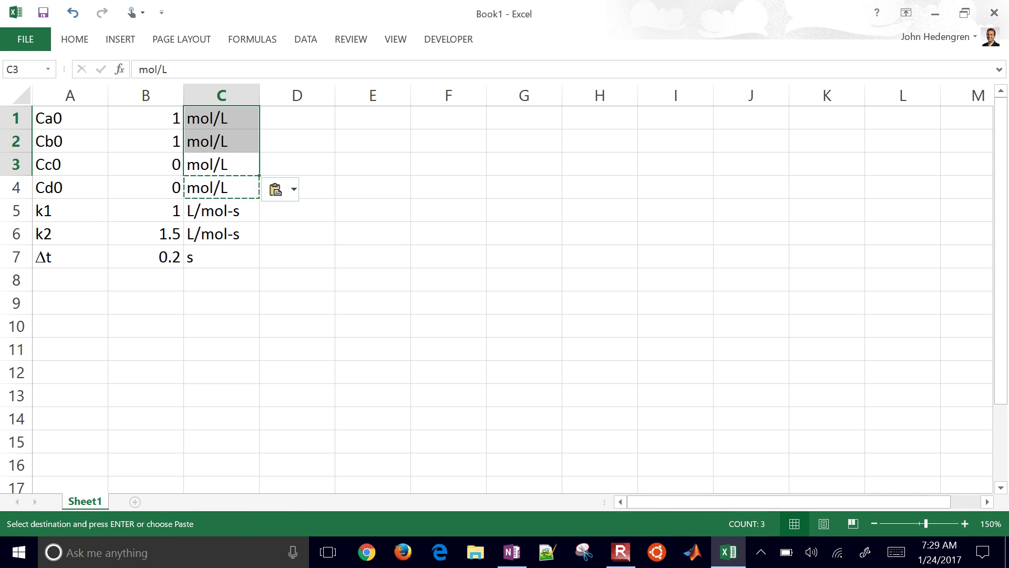
Enter the heading time in E1 and the starting value 0 in E2.
{"action": "key", "text": "Right"}
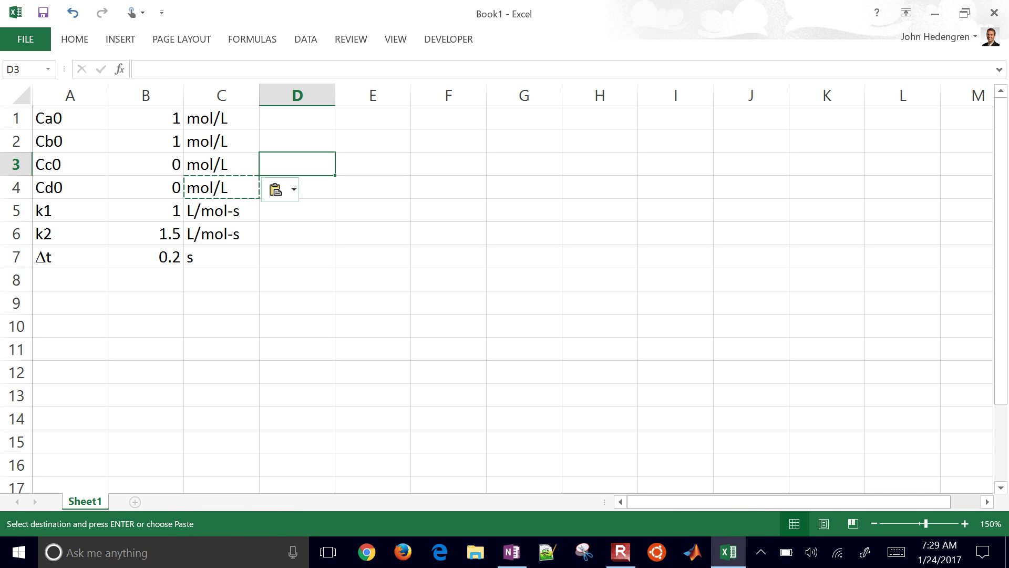
{"action": "key", "text": "Right"}
{"action": "key", "text": "Up"}
{"action": "key", "text": "Up"}
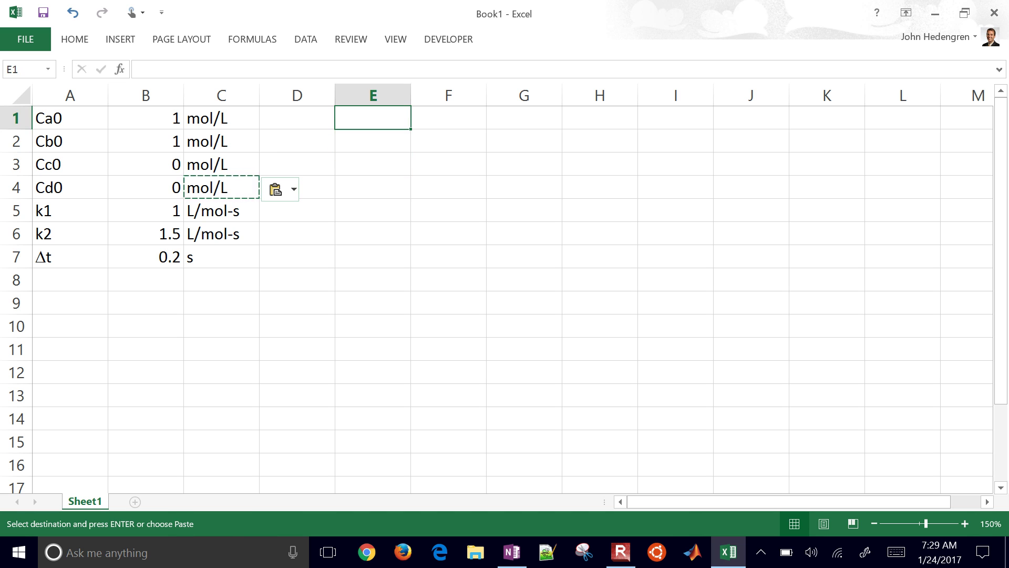
{"action": "type", "text": "time"}
{"action": "key", "text": "Return"}
{"action": "type", "text": "0"}
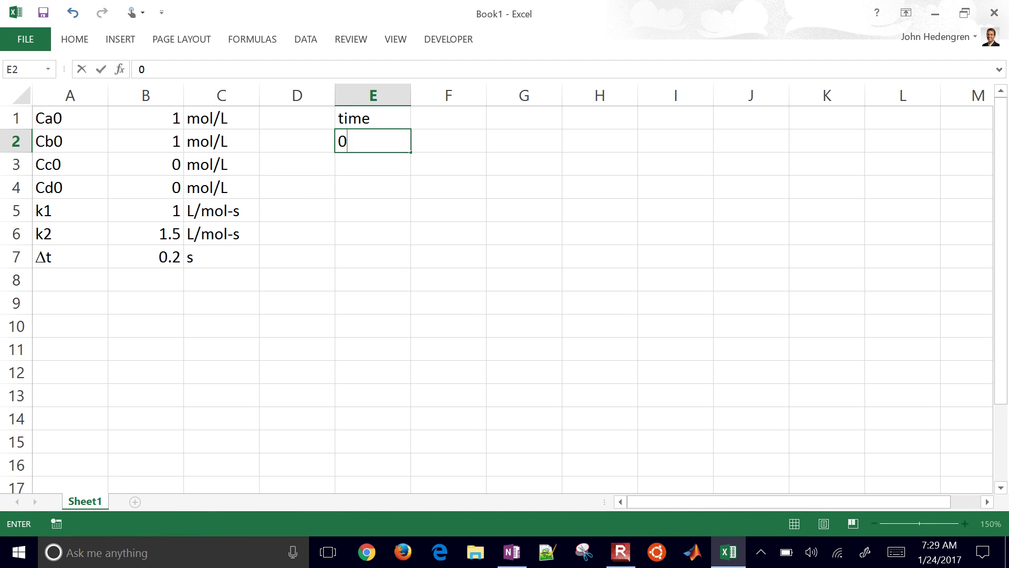
{"action": "key", "text": "Return"}
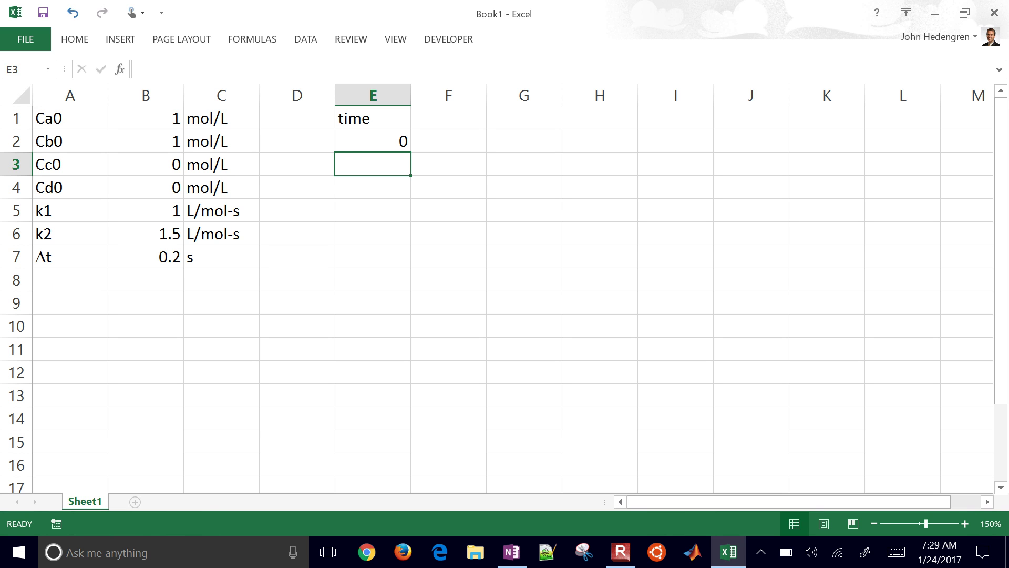
Enter the formula =E2+$B$7 in E3, with an absolute reference to the time step.
{"action": "type", "text": "="}
{"action": "key", "text": "Up"}
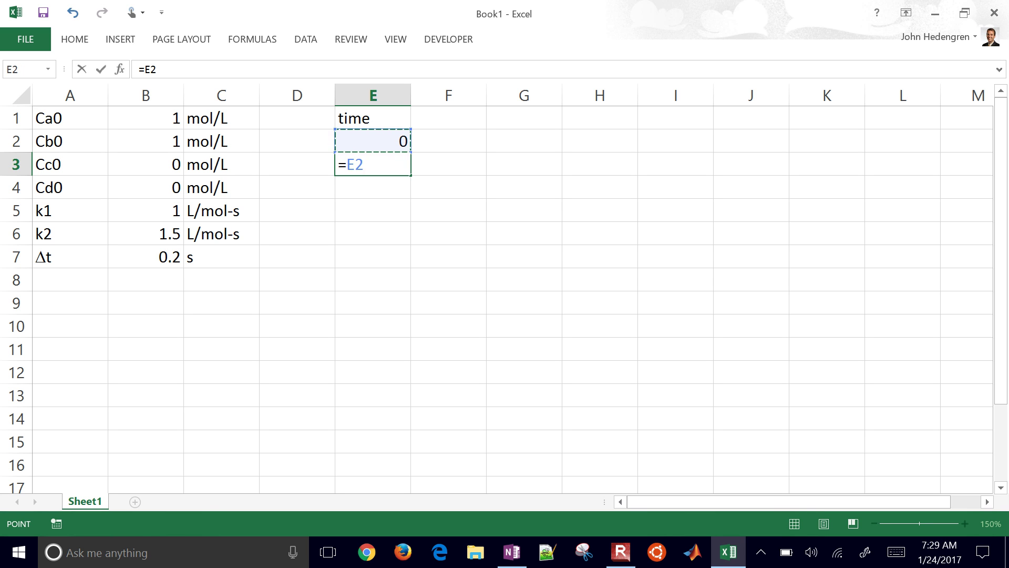
{"action": "type", "text": "+"}
{"action": "key", "text": "Left"}
{"action": "key", "text": "Left"}
{"action": "key", "text": "Left"}
{"action": "key", "text": "Down"}
{"action": "key", "text": "Down"}
{"action": "key", "text": "Down"}
{"action": "key", "text": "Down"}
{"action": "key", "text": "Down"}
{"action": "key", "text": "Up"}
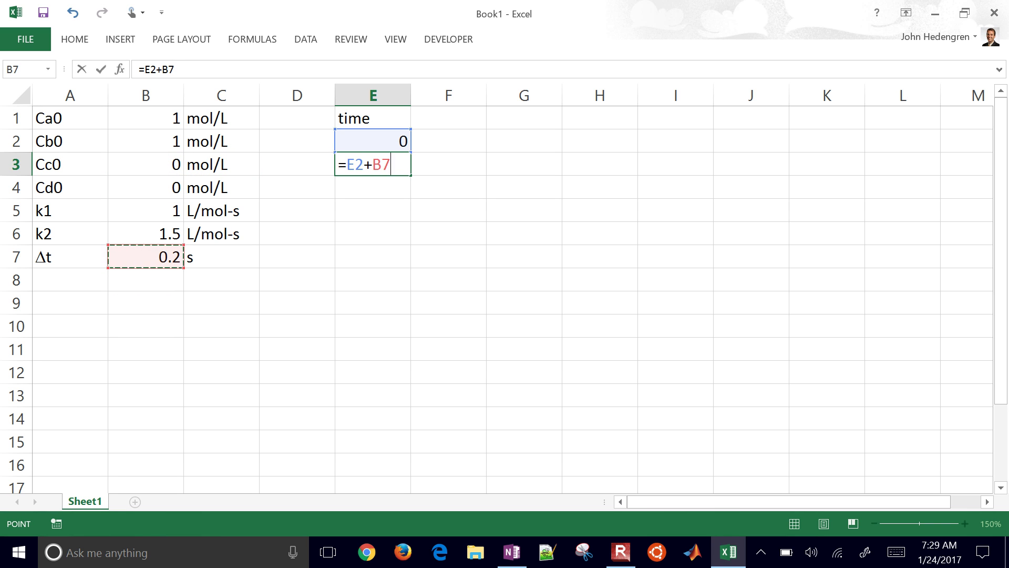
{"action": "key", "text": "F4"}
{"action": "key", "text": "Return"}
Fill the time formula from E3 down to E26, and clear E18:E26 so the series ends at 3.
{"action": "left_click", "coordinate": [387, 160]}
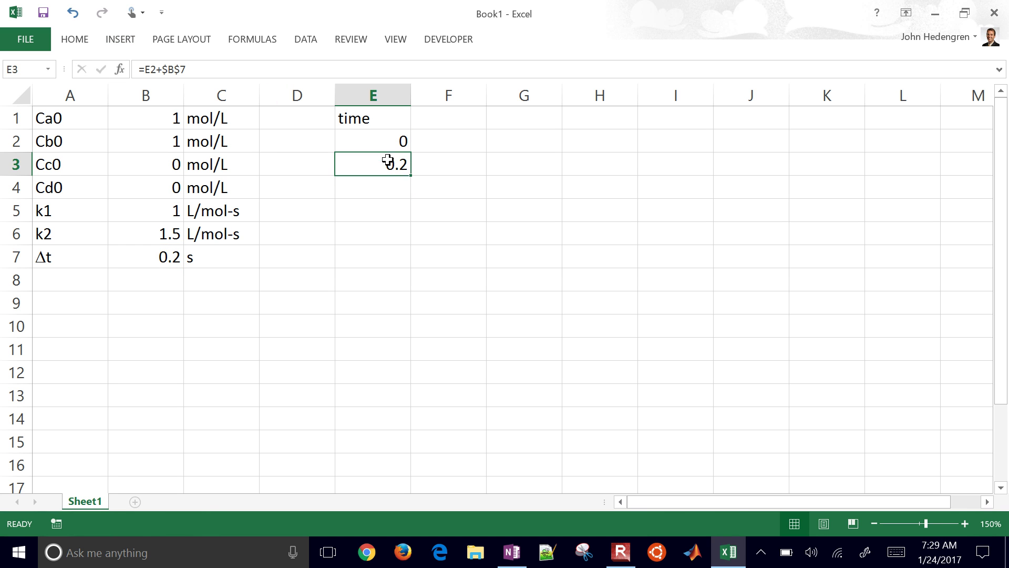
{"action": "left_click_drag", "start_coordinate": [412, 177], "coordinate": [380, 458]}
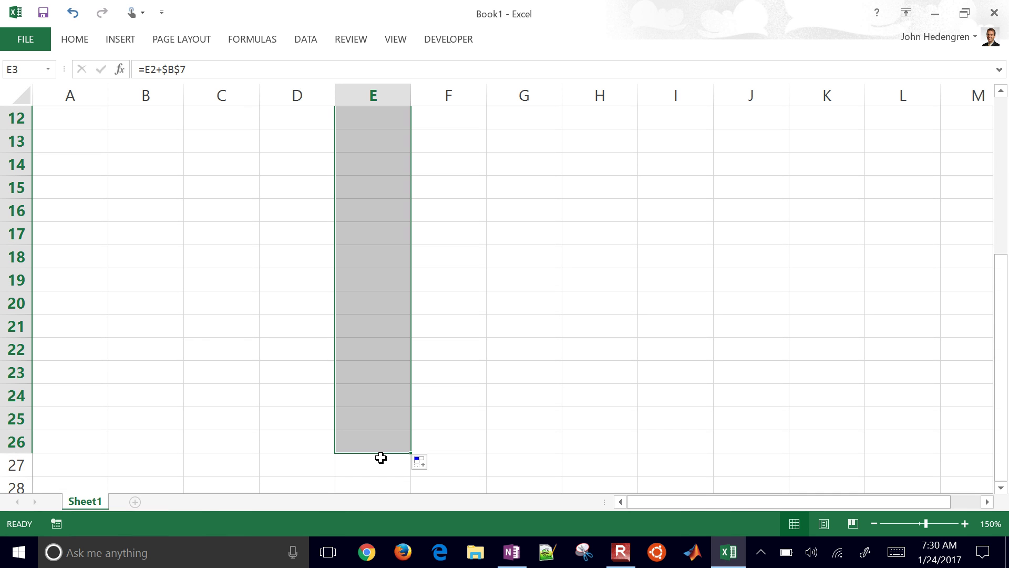
{"action": "left_click", "coordinate": [389, 261]}
{"action": "key", "text": "ctrl+shift+Down"}
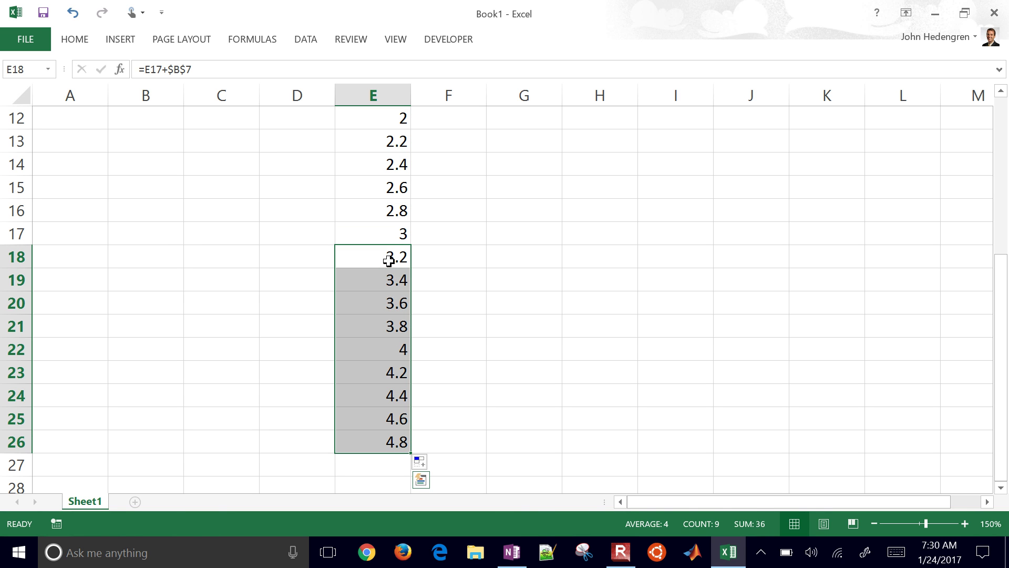
{"action": "key", "text": "Delete"}
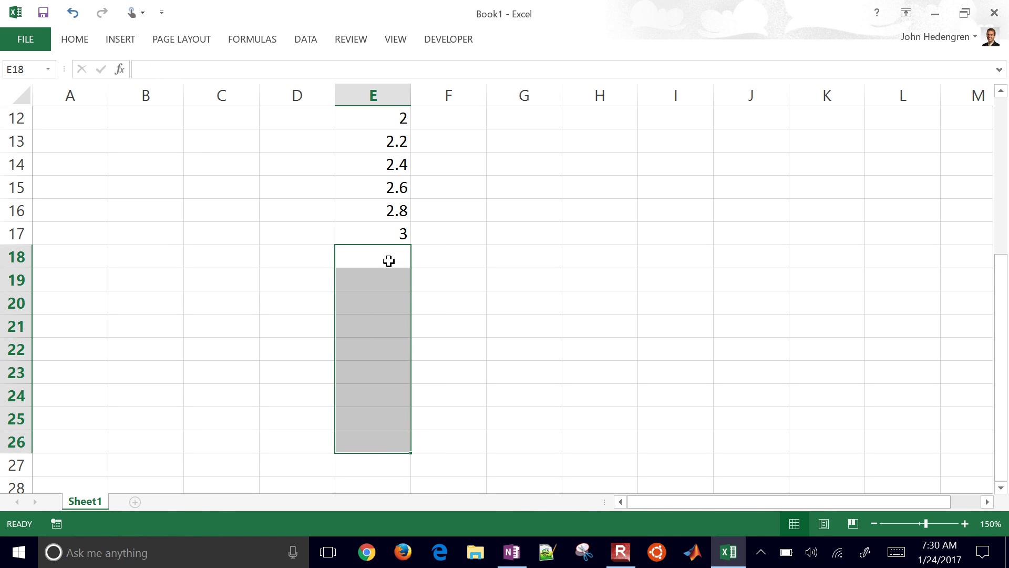
Check the time series in column E from the heading down to its last entry in E17.
{"action": "key", "text": "Right"}
{"action": "key", "text": "Up"}
{"action": "key", "text": "Up"}
{"action": "key", "text": "ctrl+Up"}
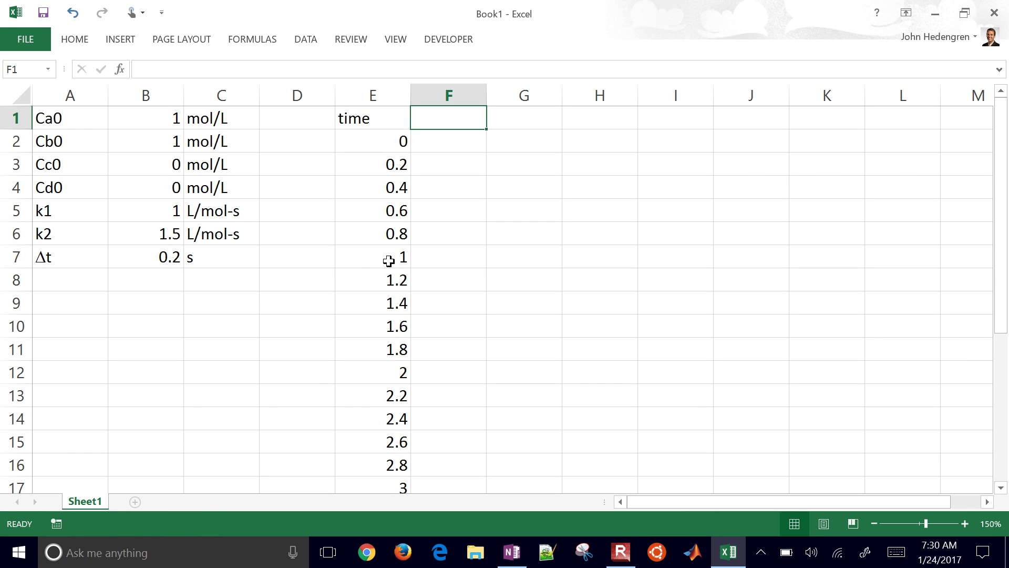
{"action": "key", "text": "Left"}
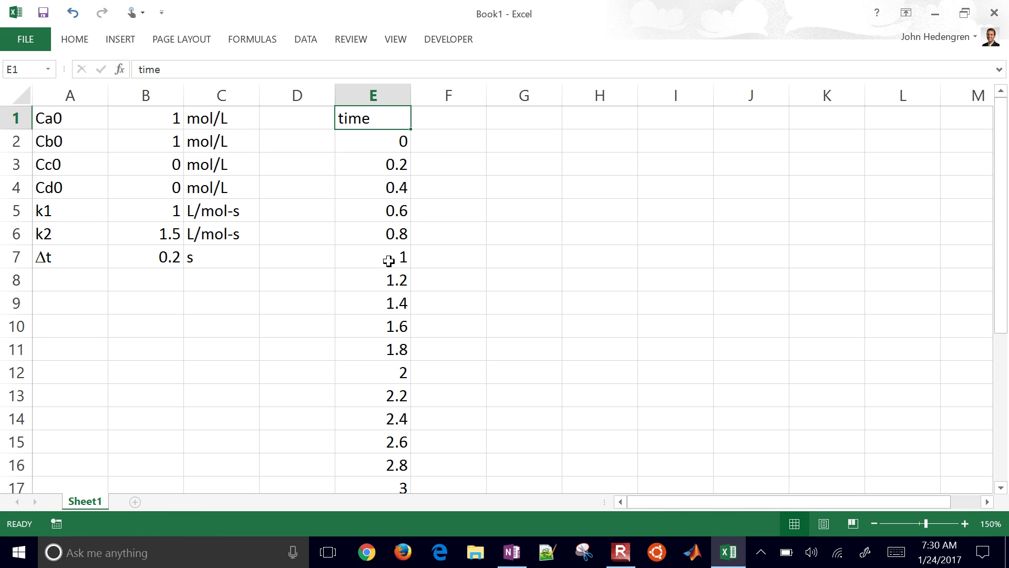
{"action": "key", "text": "ctrl+Down"}
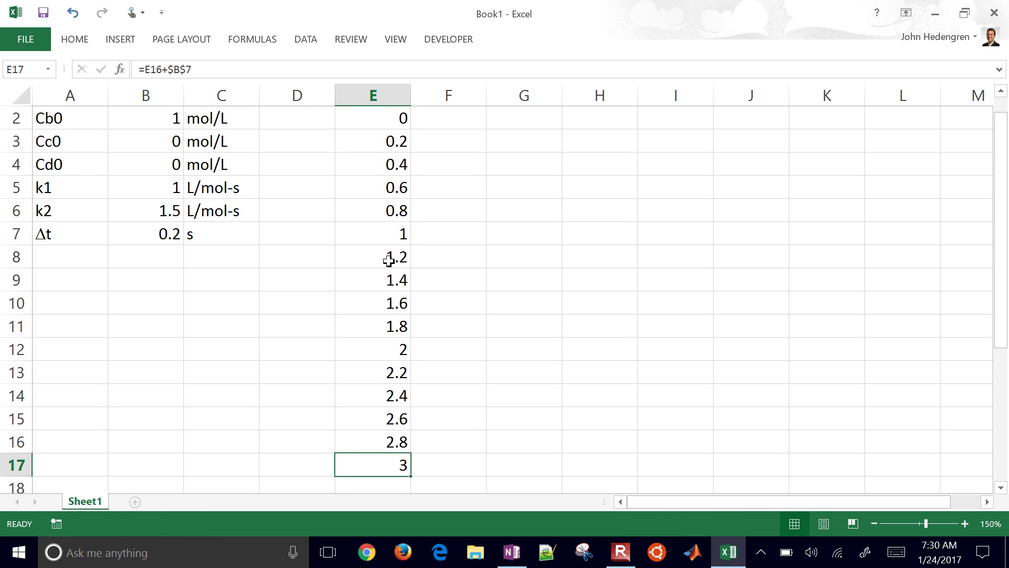
{"action": "key", "text": "ctrl+Up"}
{"action": "key", "text": "Right"}
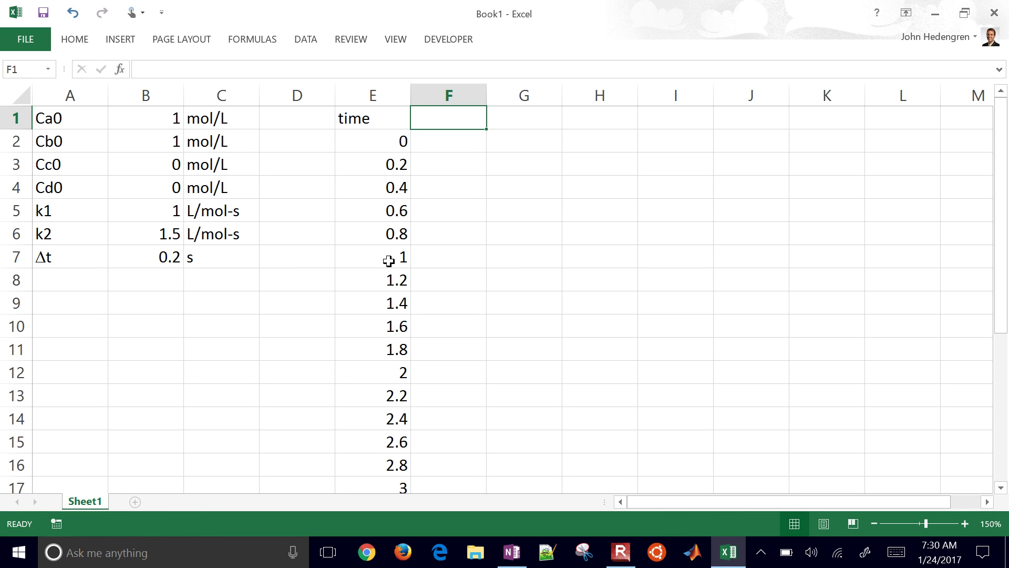
Copy the labels Ca0 to Cd0 from A1:A4 and paste them transposed into row 1 starting at F1.
{"action": "key", "text": "Left"}
{"action": "key", "text": "Right"}
{"action": "key", "text": "Left"}
{"action": "key", "text": "Left"}
{"action": "key", "text": "Left"}
{"action": "key", "text": "Left"}
{"action": "key", "text": "Left"}
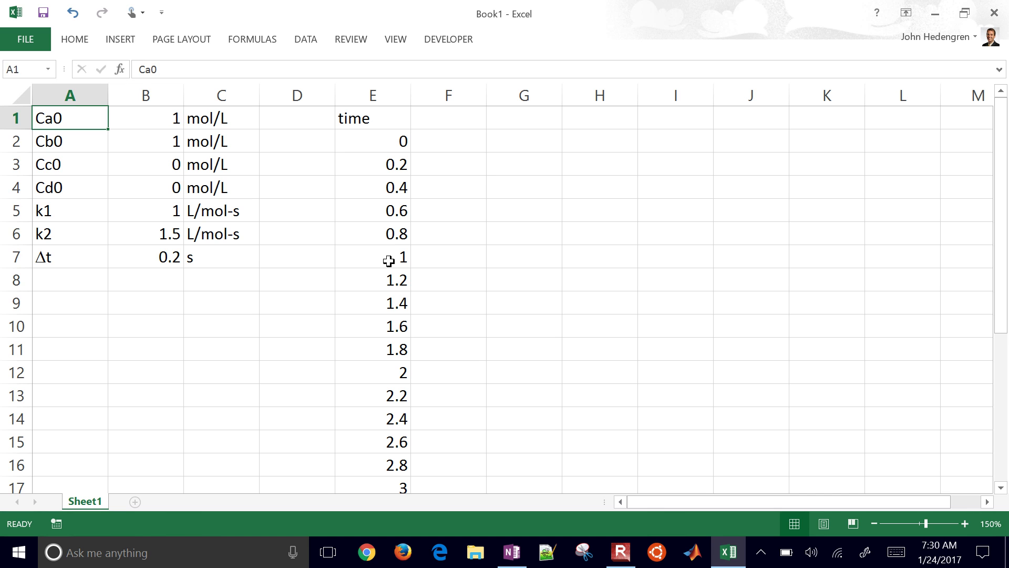
{"action": "key", "text": "ctrl+shift+Down"}
{"action": "key", "text": "ctrl+shift+Down"}
{"action": "key", "text": "ctrl+shift+Up"}
{"action": "key", "text": "ctrl+shift+Up"}
{"action": "key", "text": "shift+Down"}
{"action": "key", "text": "shift+Down"}
{"action": "key", "text": "shift+Down"}
{"action": "key", "text": "ctrl+c"}
{"action": "key", "text": "Right"}
{"action": "key", "text": "Right"}
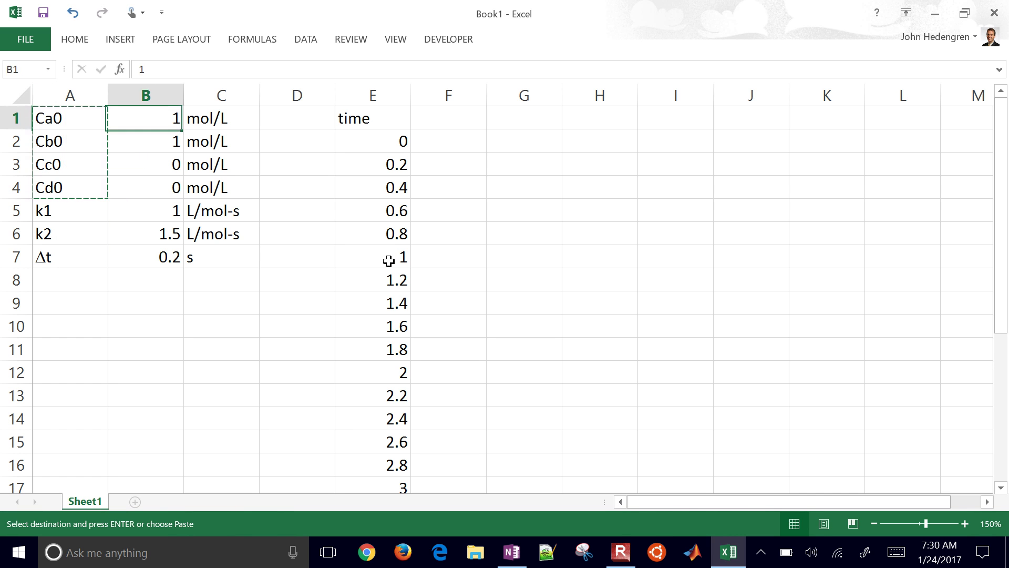
{"action": "key", "text": "Right"}
{"action": "key", "text": "Right"}
{"action": "key", "text": "Right"}
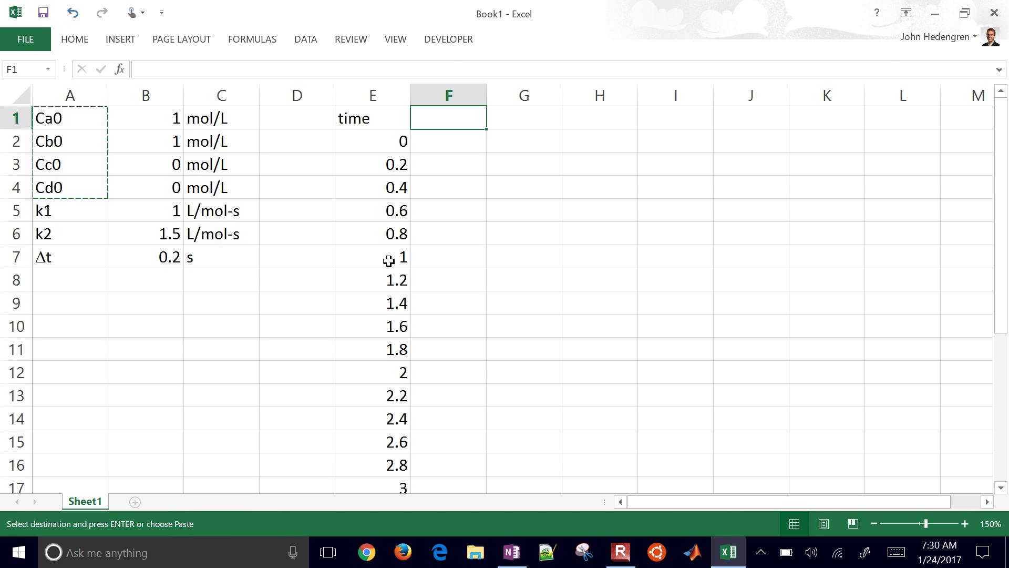
{"action": "left_click", "coordinate": [75, 40]}
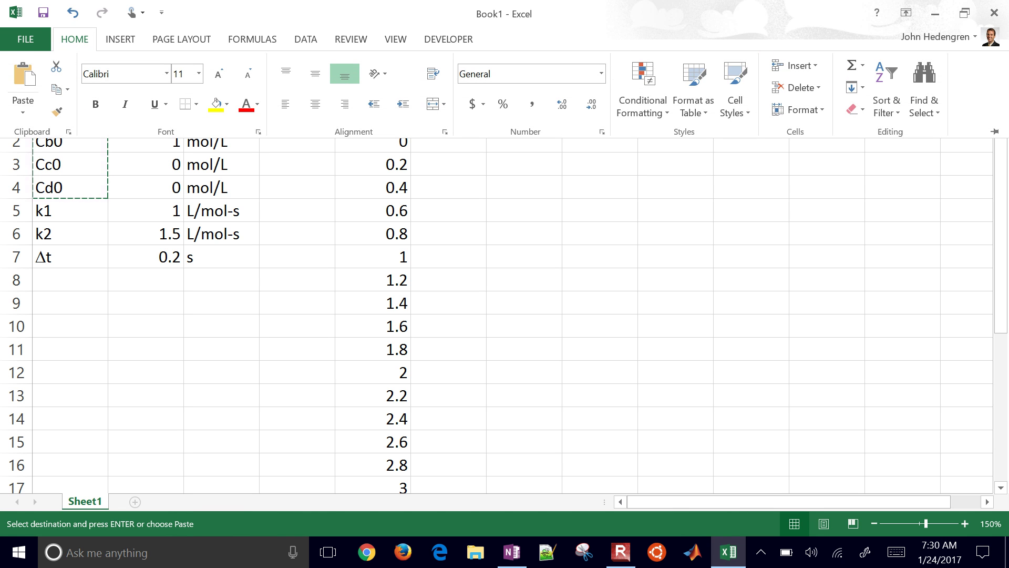
{"action": "left_click", "coordinate": [22, 108]}
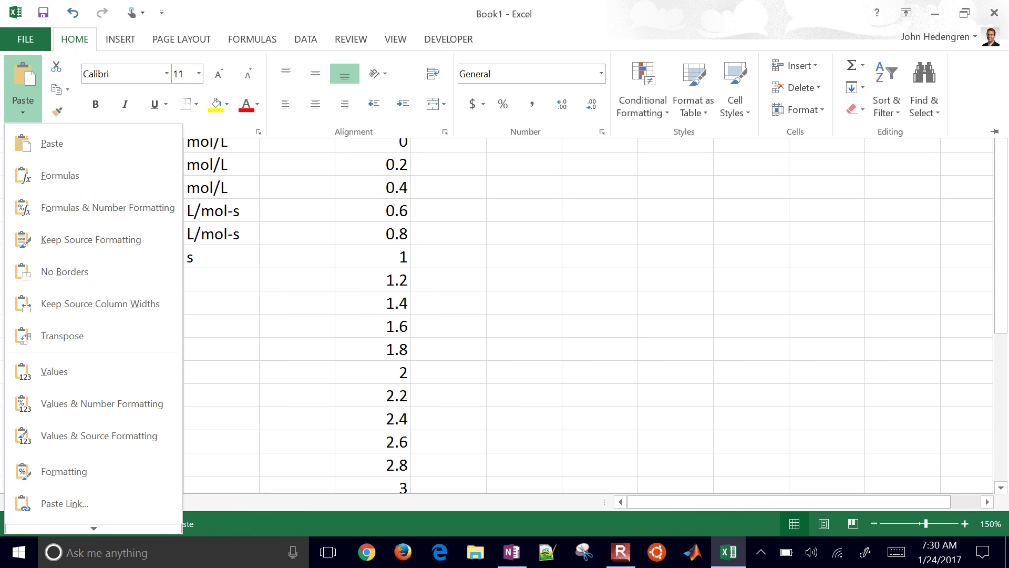
{"action": "left_click", "coordinate": [75, 336]}
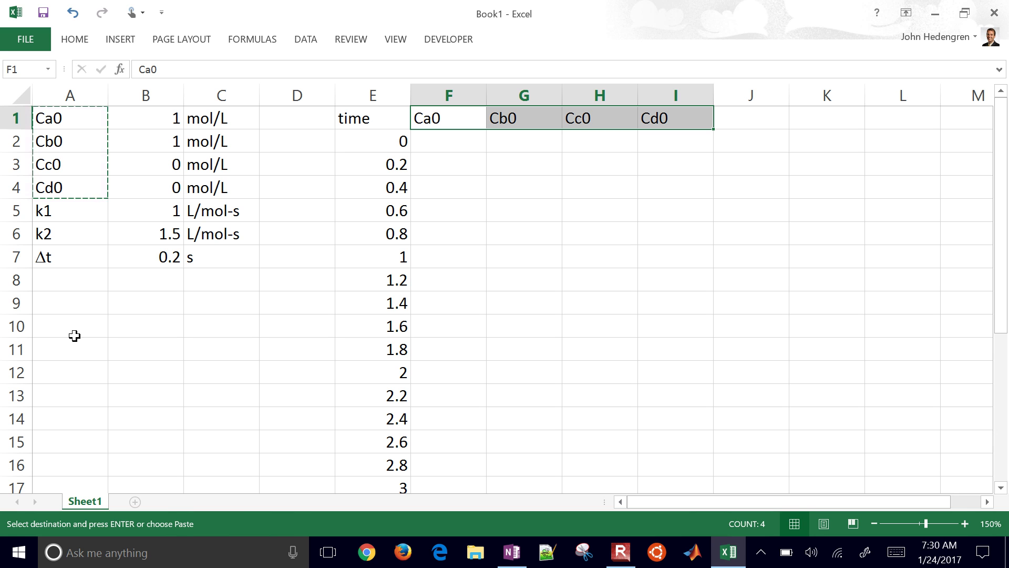
Remove the 0 from the headings in F1:I1 by replacing every 0 with nothing.
{"action": "key", "text": "ctrl+h"}
{"action": "type", "text": "0"}
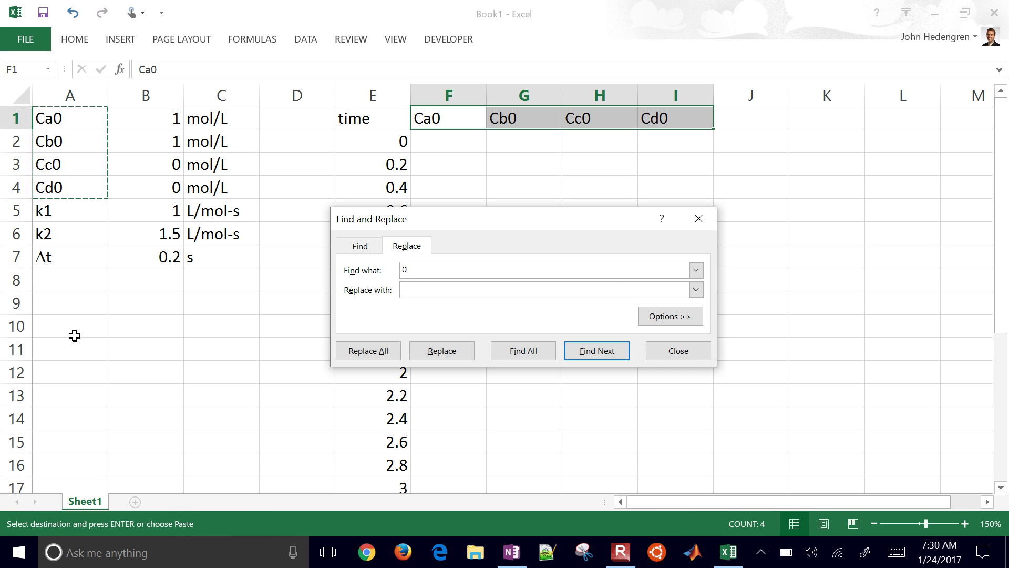
{"action": "left_click", "coordinate": [368, 350]}
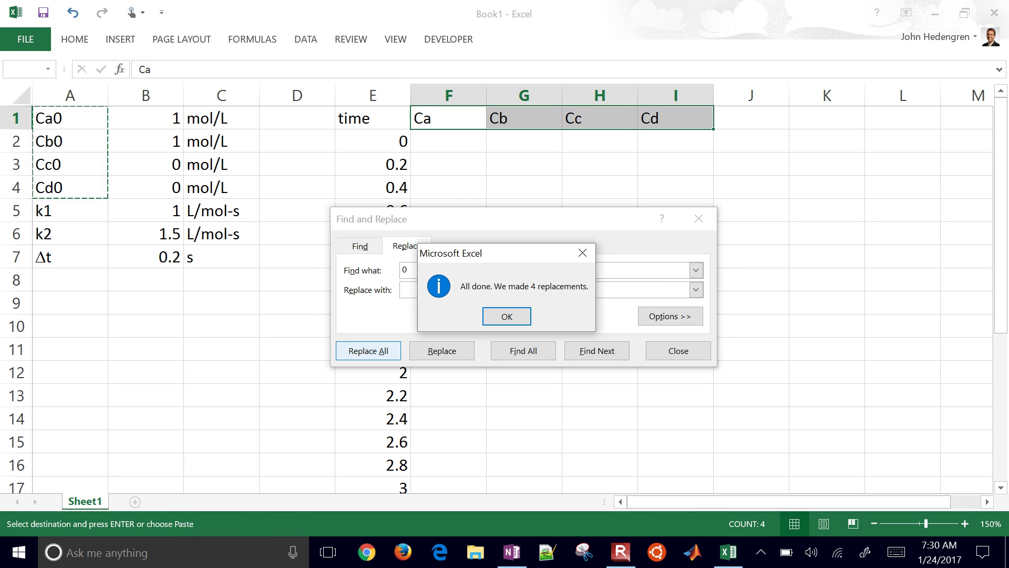
{"action": "key", "text": "Return"}
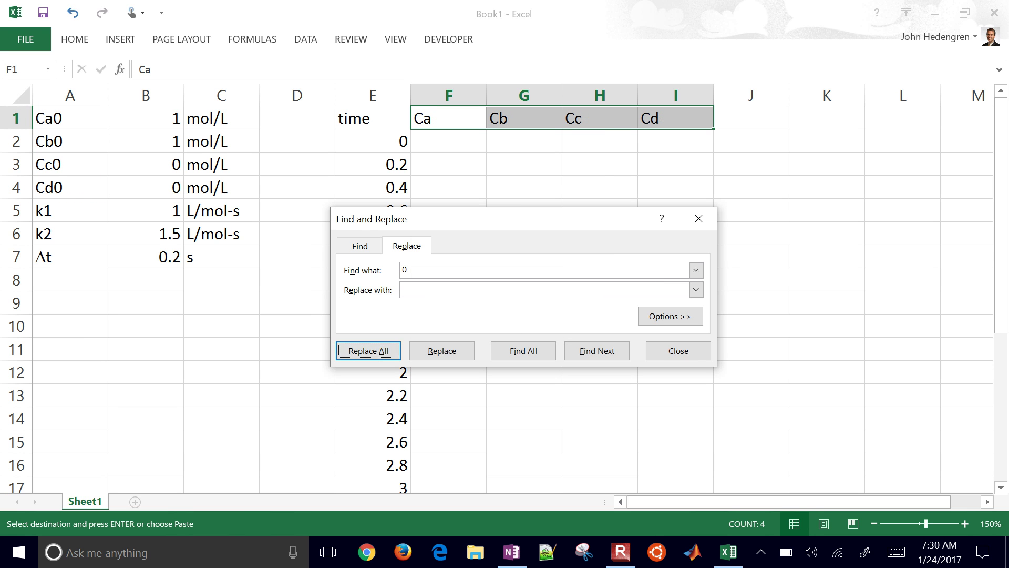
{"action": "left_click", "coordinate": [678, 351]}
{"action": "left_click", "coordinate": [599, 210]}
{"action": "left_click", "coordinate": [456, 141]}
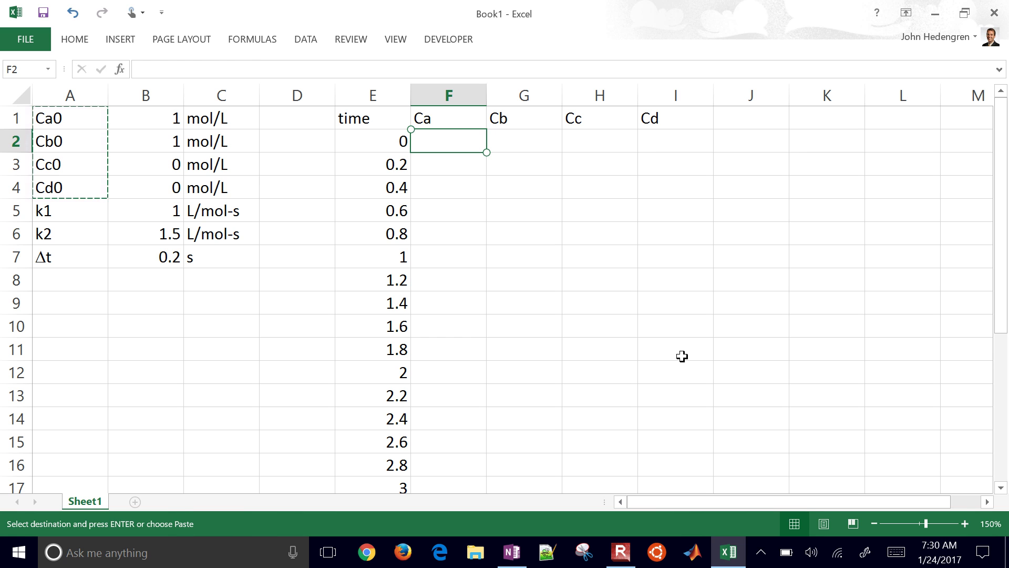
{"action": "type", "text": "="}
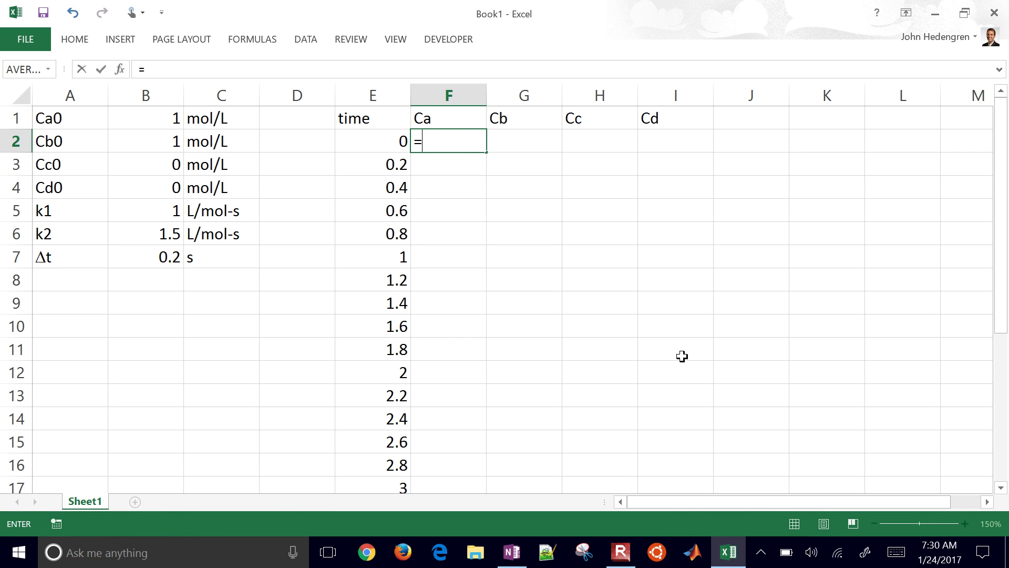
{"action": "key", "text": "Left"}
{"action": "key", "text": "Left"}
{"action": "key", "text": "Left"}
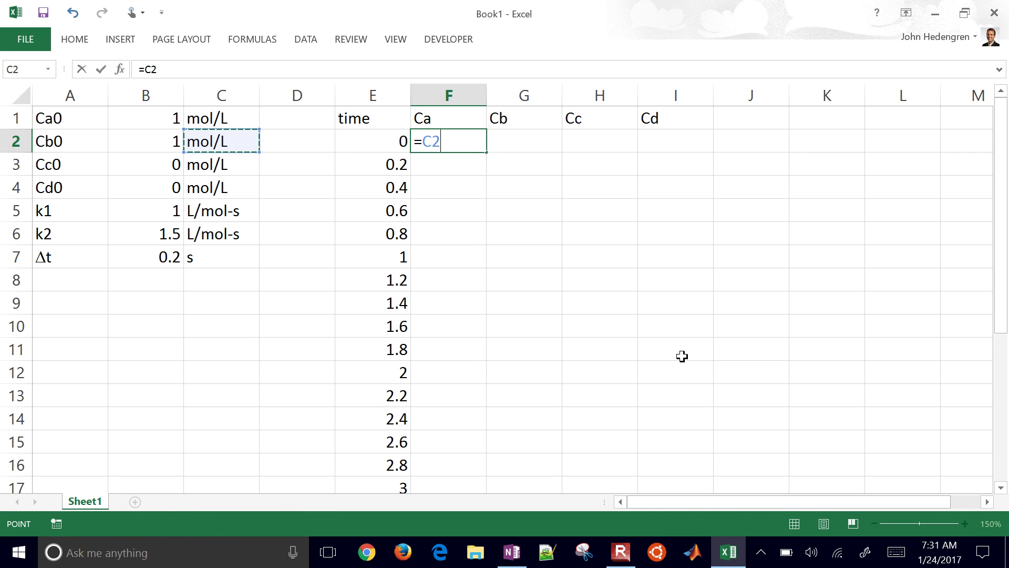
{"action": "key", "text": "BackSpace"}
{"action": "key", "text": "BackSpace"}
{"action": "key", "text": "BackSpace"}
{"action": "key", "text": "Return"}
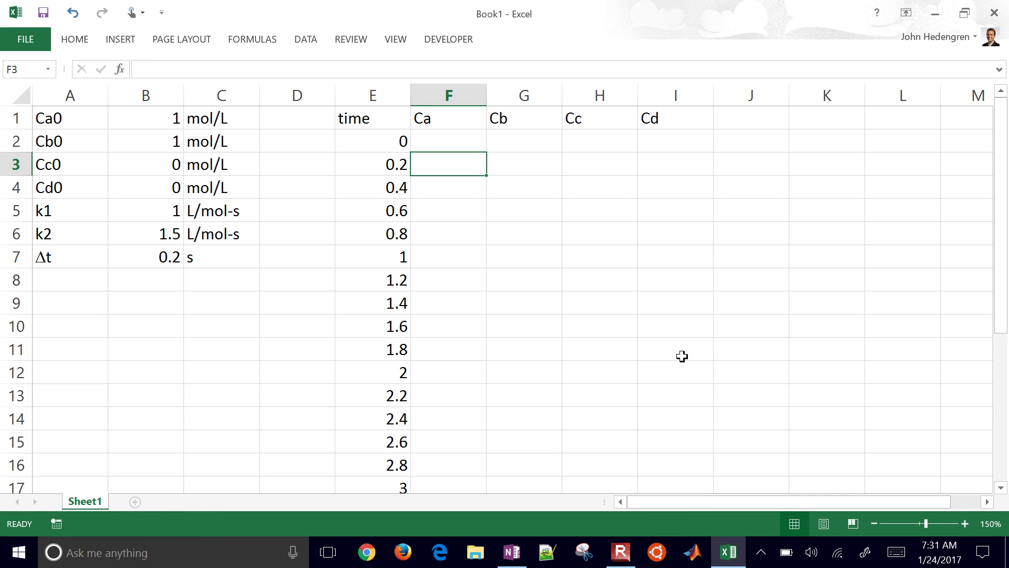
Link the initial Ca value in F2 to the Ca0 parameter with the formula =B1.
{"action": "key", "text": "Up"}
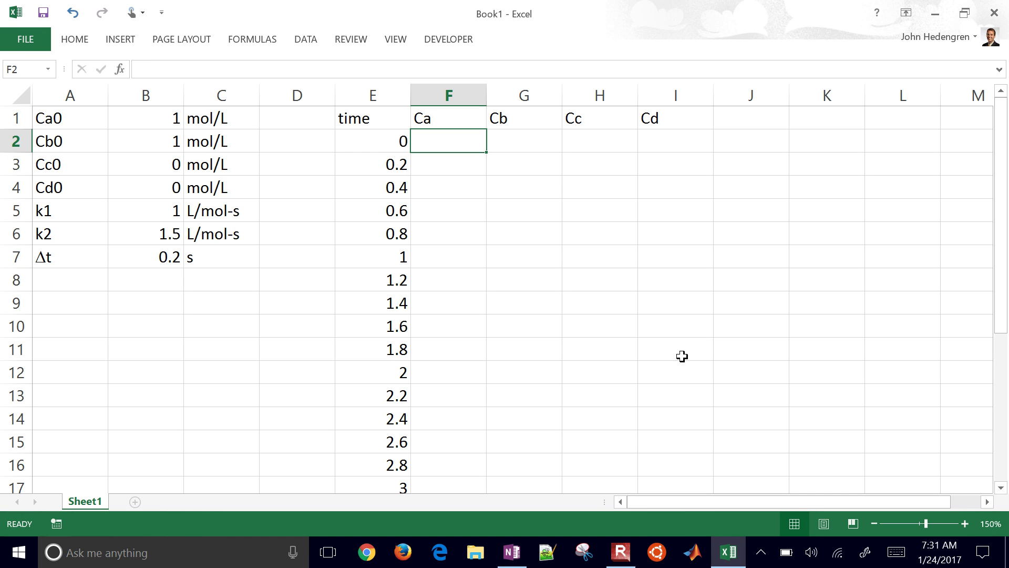
{"action": "type", "text": "="}
{"action": "key", "text": "Left"}
{"action": "key", "text": "Left"}
{"action": "key", "text": "Left"}
{"action": "key", "text": "Left"}
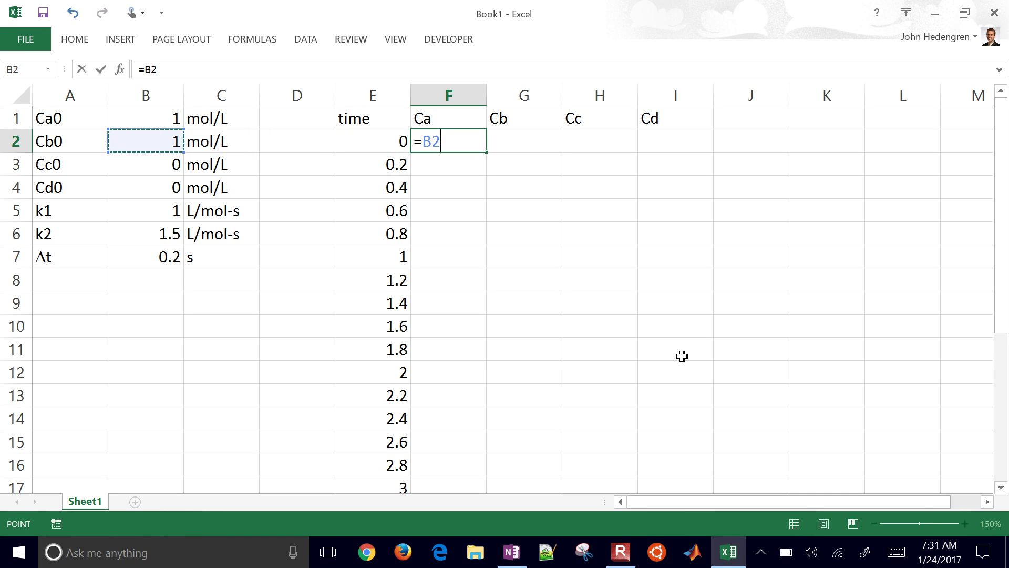
{"action": "key", "text": "Up"}
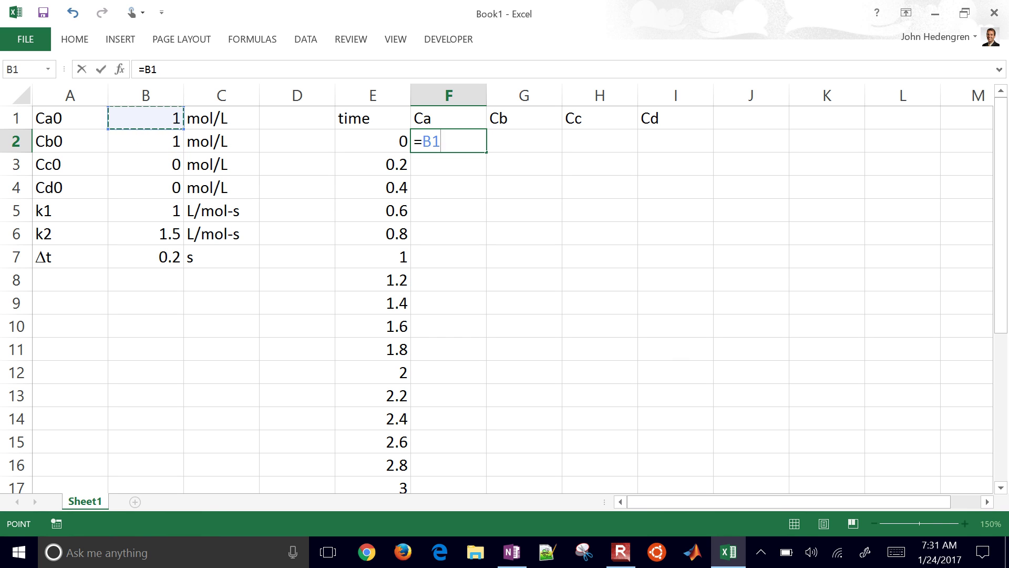
{"action": "key", "text": "Return"}
Link the initial Cb value in G2 to the Cb0 parameter with the formula =B2.
{"action": "key", "text": "Right"}
{"action": "key", "text": "Up"}
{"action": "type", "text": "="}
{"action": "key", "text": "Left"}
{"action": "key", "text": "Left"}
{"action": "key", "text": "Left"}
{"action": "key", "text": "Left"}
{"action": "key", "text": "Left"}
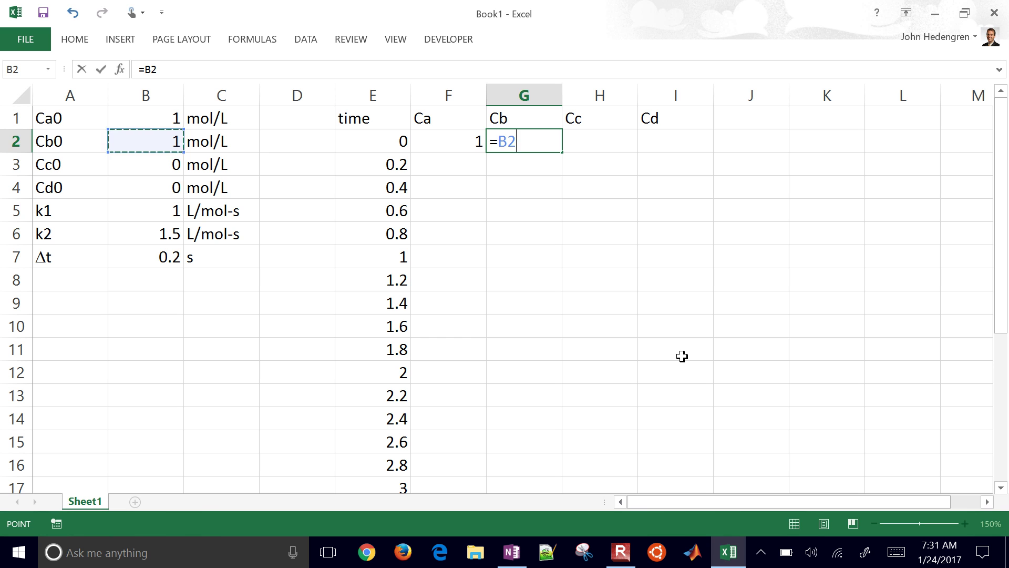
{"action": "key", "text": "Return"}
Link the initial Cc value in H2 to the Cc0 parameter with the formula =B3.
{"action": "key", "text": "Right"}
{"action": "key", "text": "Up"}
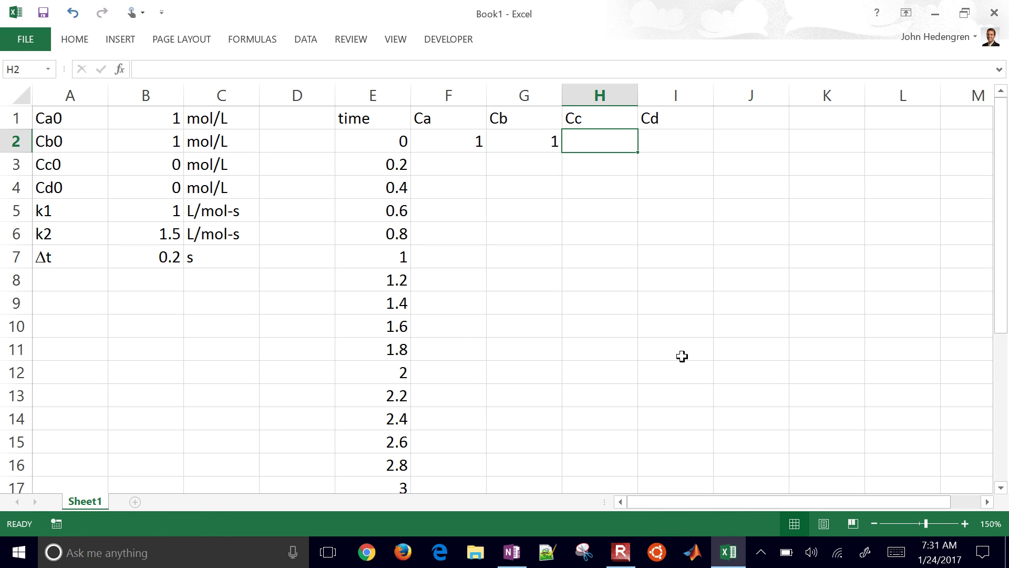
{"action": "type", "text": "="}
{"action": "key", "text": "Left"}
{"action": "key", "text": "Left"}
{"action": "key", "text": "Left"}
{"action": "key", "text": "Left"}
{"action": "key", "text": "Left"}
{"action": "key", "text": "Left"}
{"action": "key", "text": "Down"}
{"action": "key", "text": "Return"}
Link the initial Cd value in I2 to the Cd0 parameter with the formula =B4.
{"action": "key", "text": "Right"}
{"action": "key", "text": "Up"}
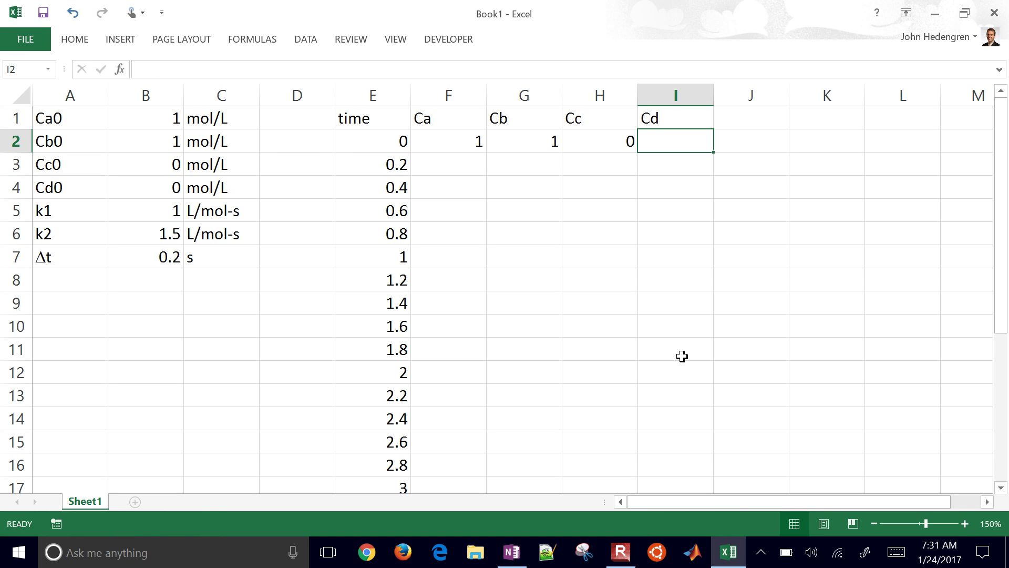
{"action": "type", "text": "="}
{"action": "key", "text": "Left"}
{"action": "key", "text": "Left"}
{"action": "key", "text": "Left"}
{"action": "key", "text": "Left"}
{"action": "key", "text": "Left"}
{"action": "key", "text": "Left"}
{"action": "key", "text": "Left"}
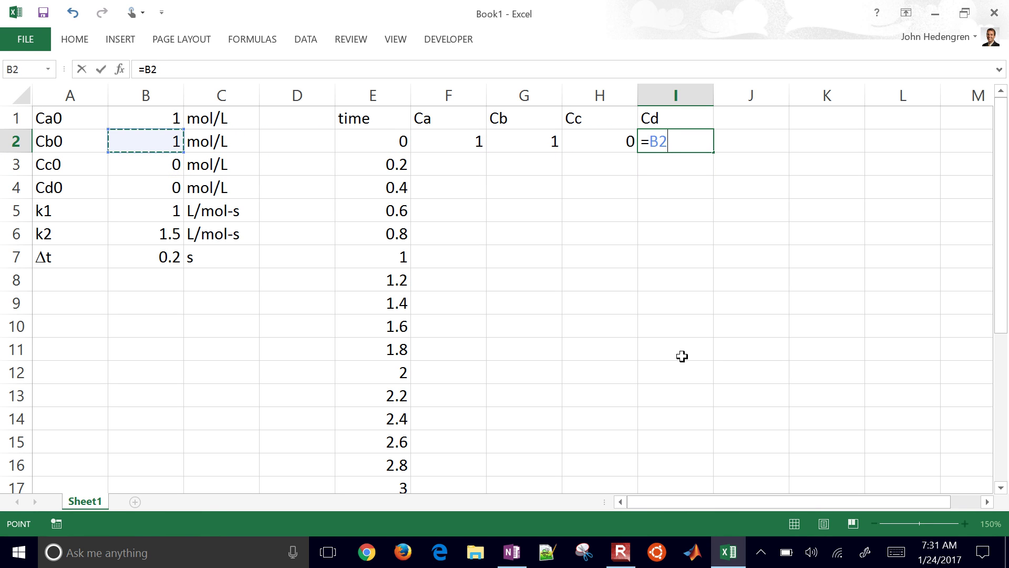
{"action": "key", "text": "Down"}
{"action": "key", "text": "Down"}
{"action": "key", "text": "Return"}
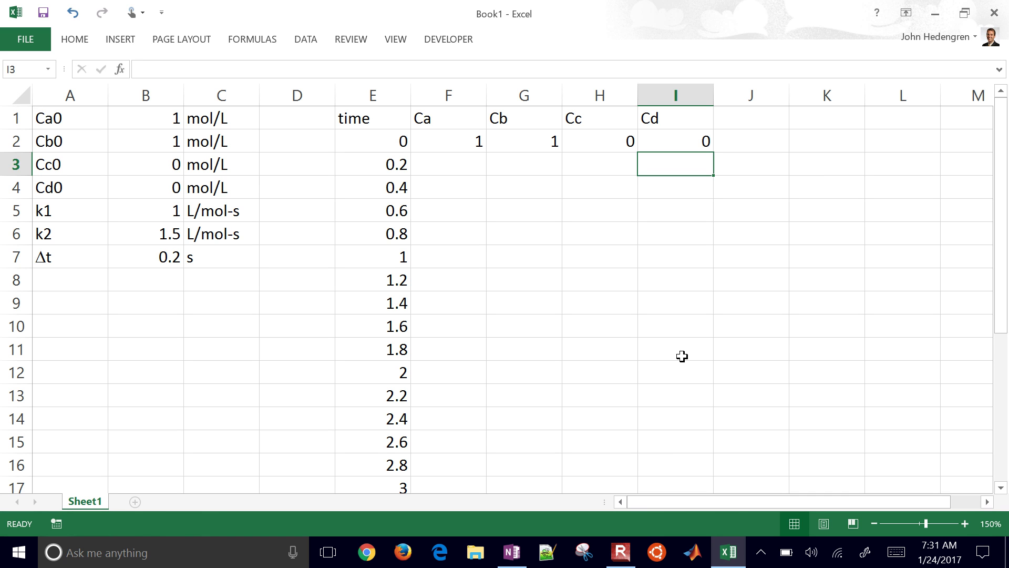
Add the heading S in J1 for the selectivity column.
{"action": "key", "text": "Up"}
{"action": "key", "text": "Up"}
{"action": "key", "text": "Right"}
{"action": "type", "text": "S"}
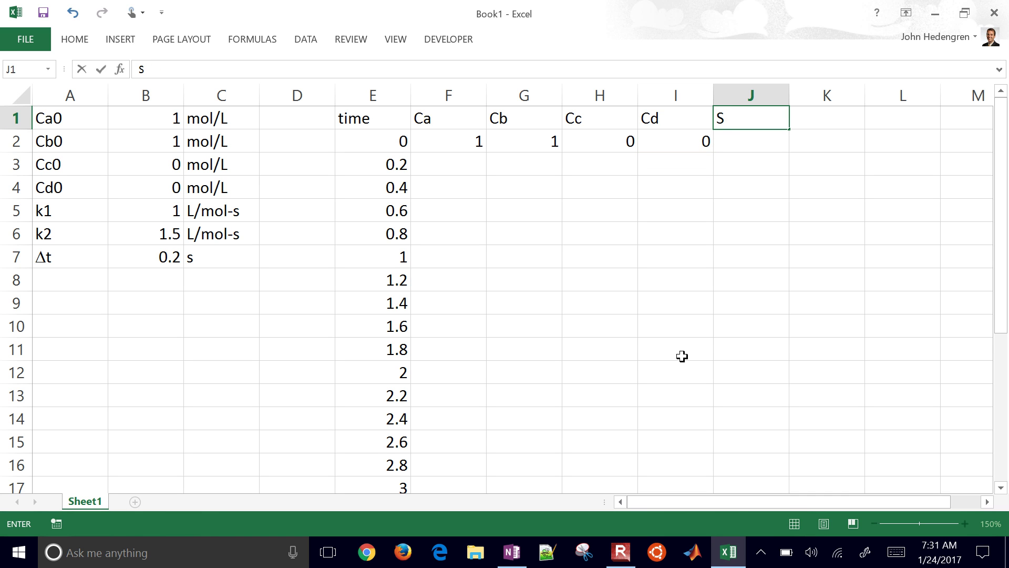
{"action": "key", "text": "Return"}
Select F3 for the first Ca step, switch to the OneNote problem notes and circle dA/dT in the rate equations.
{"action": "key", "text": "Down"}
{"action": "key", "text": "Left"}
{"action": "key", "text": "Left"}
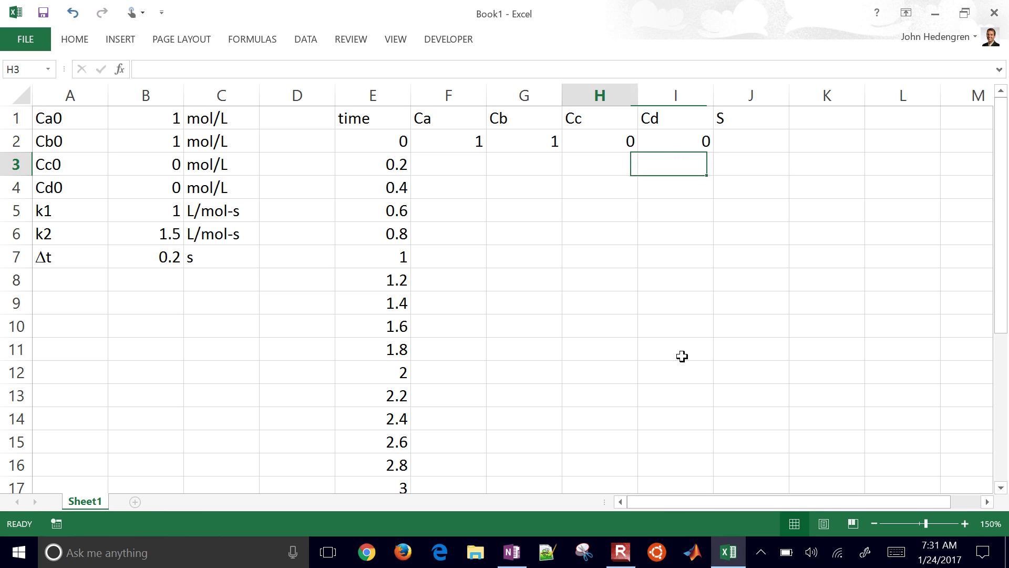
{"action": "key", "text": "Left"}
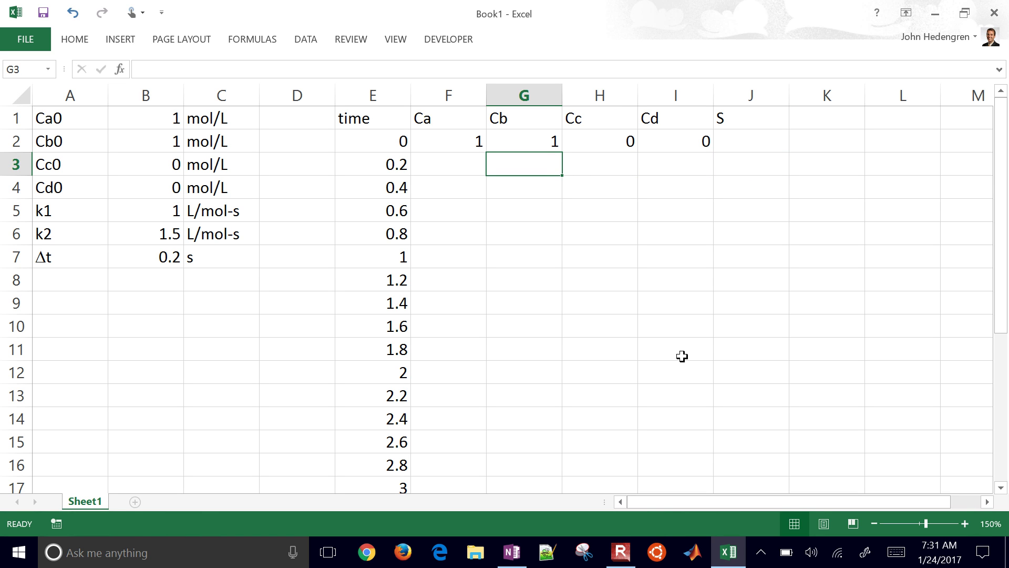
{"action": "key", "text": "Left"}
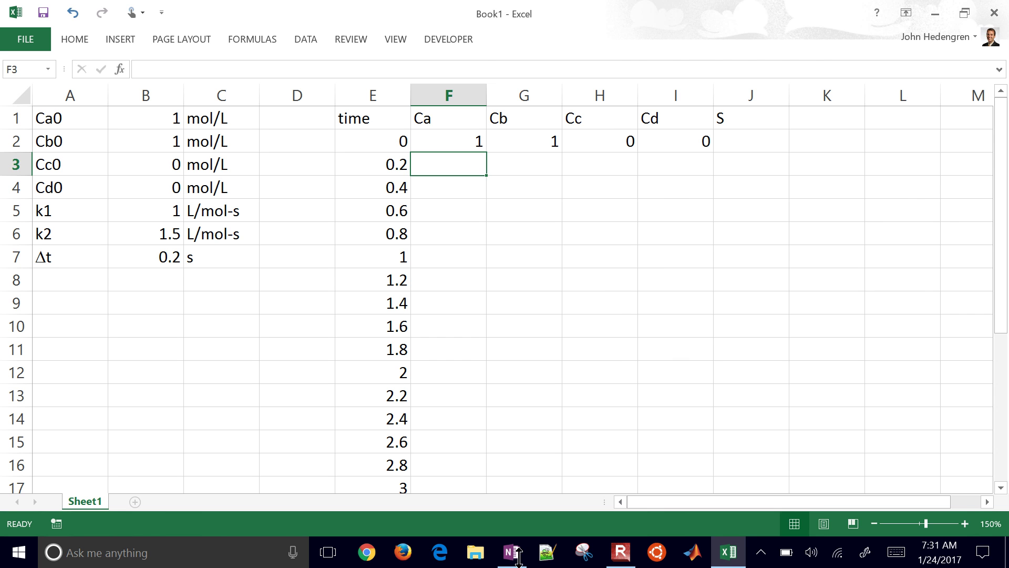
{"action": "key", "text": "alt+Tab"}
{"action": "scroll", "coordinate": [635, 428], "scroll_direction": "up", "scroll_amount": 5}
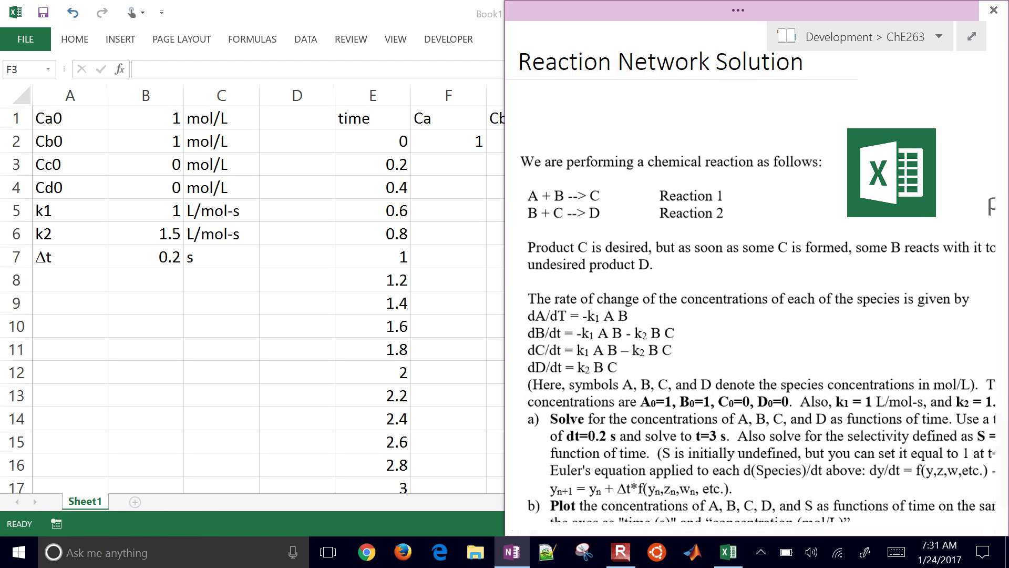
{"action": "mouse_move", "coordinate": [522, 316]}
{"action": "left_mouse_down"}
{"action": "mouse_move", "coordinate": [568, 308]}
{"action": "mouse_move", "coordinate": [522, 312]}
{"action": "left_mouse_up"}
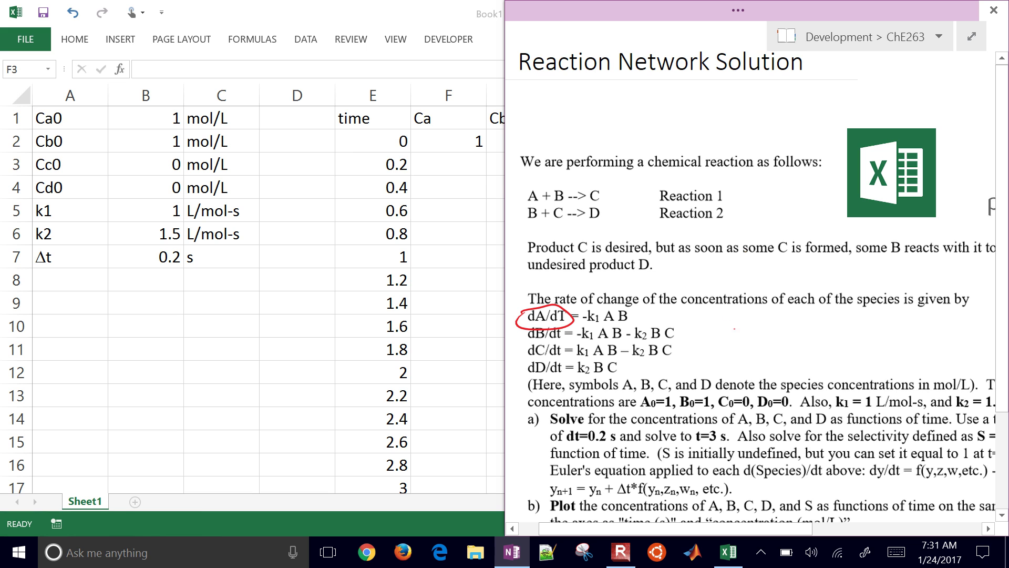
Handwrite the finite-difference approximation (CA2 - CA1)/Δt ≈ dA/dt beside the rate equations in red ink.
{"action": "left_click_drag", "start_coordinate": [734, 333], "coordinate": [746, 338]}
{"action": "left_click", "coordinate": [752, 331]}
{"action": "mouse_move", "coordinate": [735, 329]}
{"action": "left_mouse_down"}
{"action": "mouse_move", "coordinate": [759, 341]}
{"action": "mouse_move", "coordinate": [796, 337]}
{"action": "left_mouse_up"}
{"action": "mouse_move", "coordinate": [728, 309]}
{"action": "left_mouse_down"}
{"action": "mouse_move", "coordinate": [714, 321]}
{"action": "mouse_move", "coordinate": [776, 323]}
{"action": "left_mouse_up"}
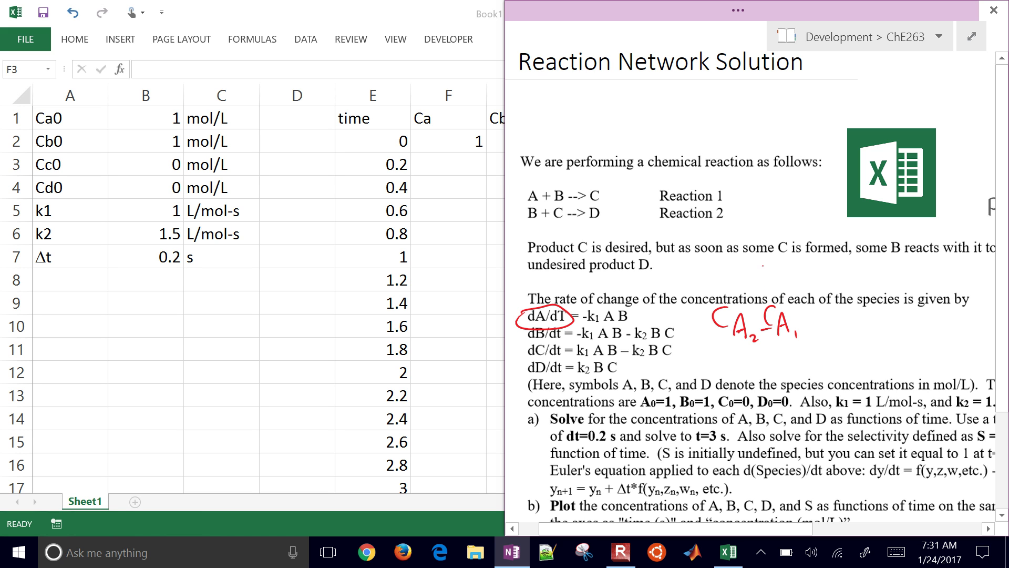
{"action": "mouse_move", "coordinate": [716, 345]}
{"action": "left_mouse_down"}
{"action": "mouse_move", "coordinate": [801, 337]}
{"action": "mouse_move", "coordinate": [761, 364]}
{"action": "mouse_move", "coordinate": [770, 366]}
{"action": "left_mouse_up"}
{"action": "left_click_drag", "start_coordinate": [810, 338], "coordinate": [867, 325]}
{"action": "mouse_move", "coordinate": [837, 344]}
{"action": "left_mouse_down"}
{"action": "mouse_move", "coordinate": [867, 338]}
{"action": "mouse_move", "coordinate": [847, 362]}
{"action": "mouse_move", "coordinate": [866, 364]}
{"action": "left_mouse_up"}
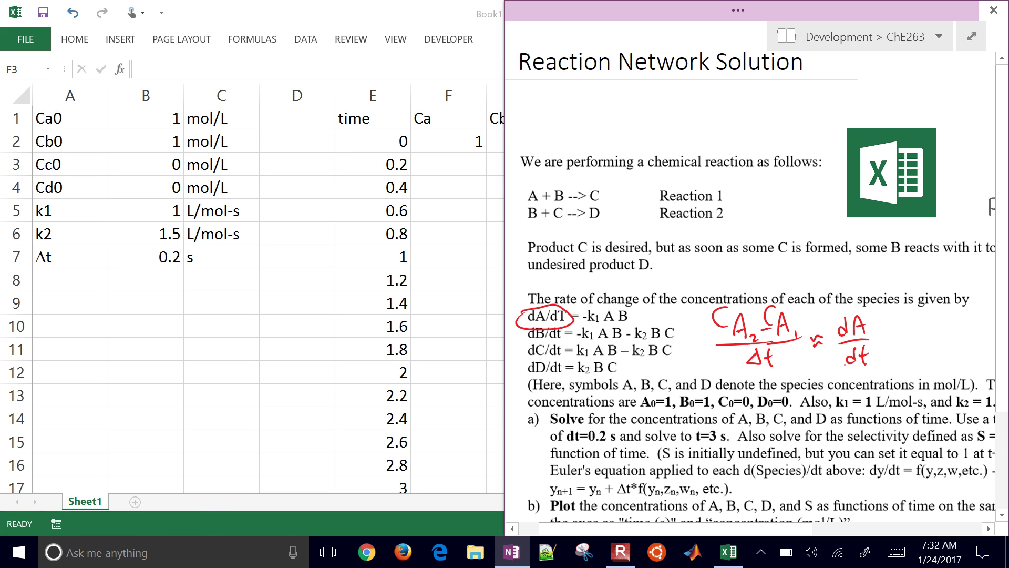
Extend the handwritten equation with = -k1AB and circle the terms CA2, Δt and CA1.
{"action": "mouse_move", "coordinate": [707, 308]}
{"action": "left_mouse_down"}
{"action": "mouse_move", "coordinate": [757, 328]}
{"action": "mouse_move", "coordinate": [720, 342]}
{"action": "mouse_move", "coordinate": [704, 310]}
{"action": "left_mouse_up"}
{"action": "left_click_drag", "start_coordinate": [877, 338], "coordinate": [890, 336]}
{"action": "left_click_drag", "start_coordinate": [881, 343], "coordinate": [950, 348]}
{"action": "mouse_move", "coordinate": [742, 351]}
{"action": "left_mouse_down"}
{"action": "mouse_move", "coordinate": [783, 348]}
{"action": "mouse_move", "coordinate": [750, 350]}
{"action": "left_mouse_up"}
{"action": "scroll", "coordinate": [757, 294], "scroll_direction": "right", "scroll_amount": 3}
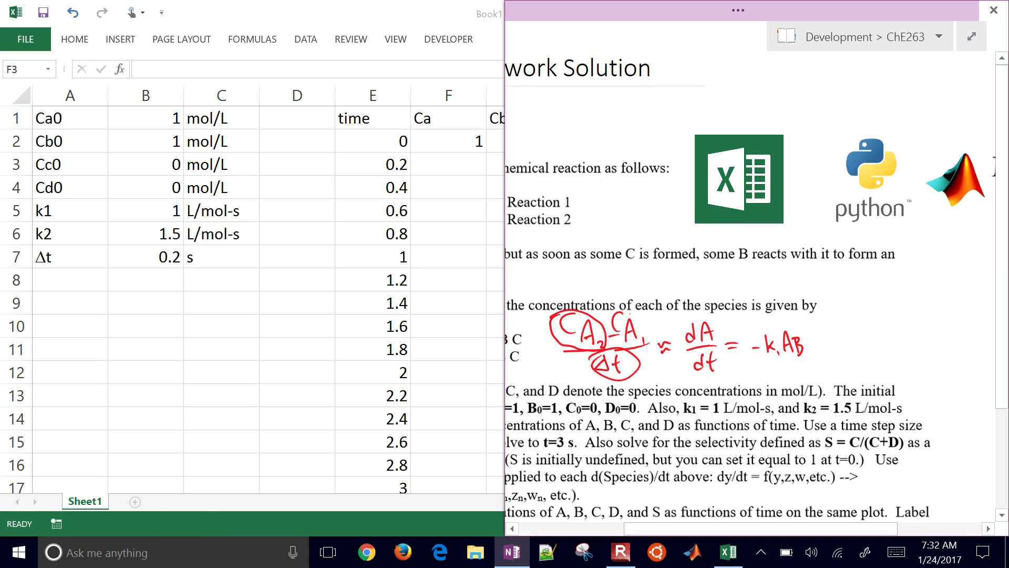
{"action": "mouse_move", "coordinate": [614, 321]}
{"action": "left_mouse_down"}
{"action": "mouse_move", "coordinate": [642, 350]}
{"action": "mouse_move", "coordinate": [611, 323]}
{"action": "left_mouse_up"}
Handwrite the rearranged Euler formula A2 = (-kA1B1)Δt + A1 beside the derivation and draw a box around it.
{"action": "mouse_move", "coordinate": [850, 353]}
{"action": "left_mouse_down"}
{"action": "mouse_move", "coordinate": [857, 329]}
{"action": "mouse_move", "coordinate": [870, 358]}
{"action": "mouse_move", "coordinate": [888, 340]}
{"action": "left_mouse_up"}
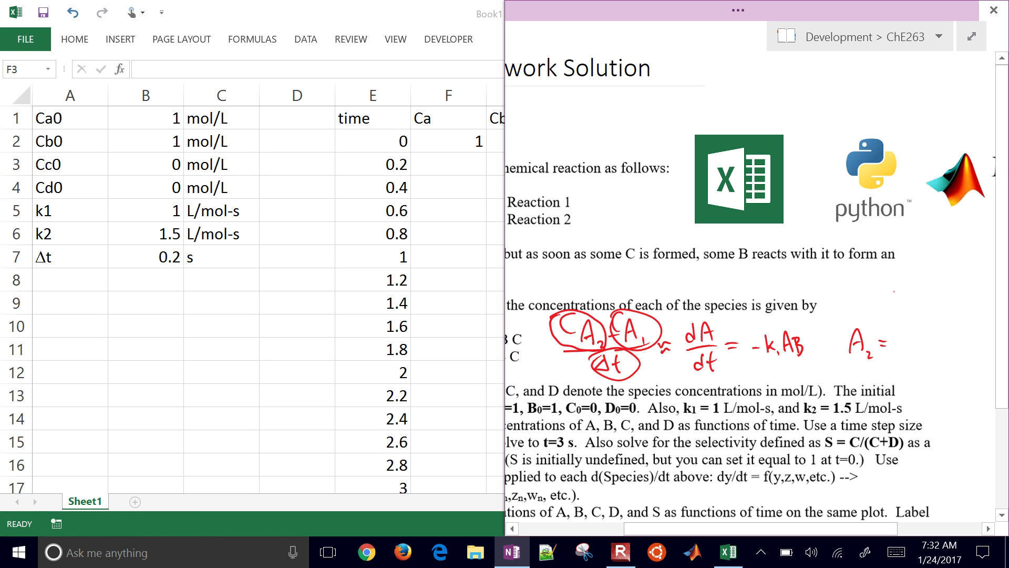
{"action": "left_click_drag", "start_coordinate": [916, 344], "coordinate": [923, 343]}
{"action": "mouse_move", "coordinate": [929, 329]}
{"action": "left_mouse_down"}
{"action": "mouse_move", "coordinate": [928, 350]}
{"action": "mouse_move", "coordinate": [935, 345]}
{"action": "left_mouse_up"}
{"action": "mouse_move", "coordinate": [937, 348]}
{"action": "left_mouse_down"}
{"action": "mouse_move", "coordinate": [957, 355]}
{"action": "mouse_move", "coordinate": [943, 333]}
{"action": "left_mouse_up"}
{"action": "scroll", "coordinate": [793, 230], "scroll_direction": "right", "scroll_amount": 3}
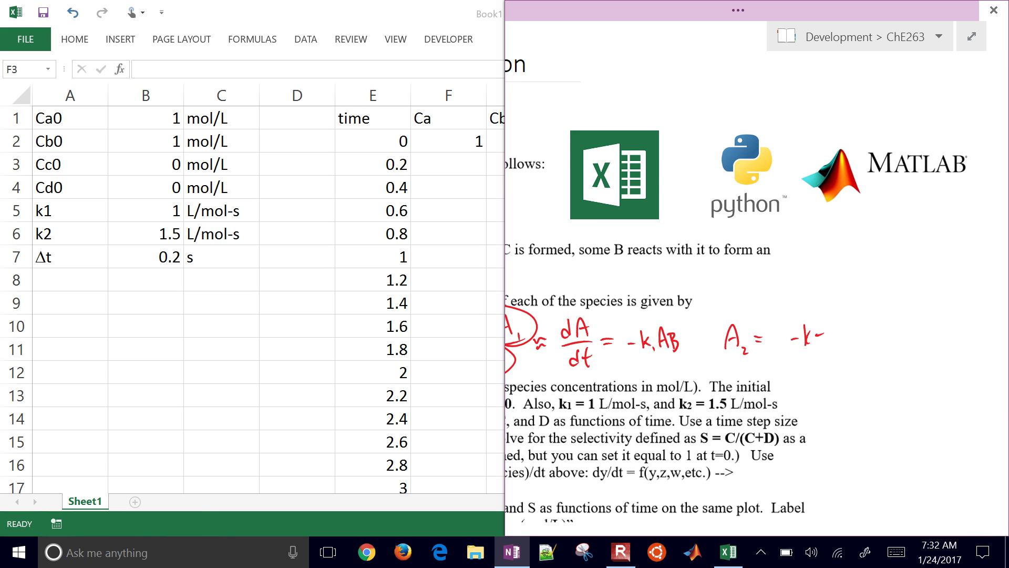
{"action": "mouse_move", "coordinate": [813, 345]}
{"action": "left_mouse_down"}
{"action": "mouse_move", "coordinate": [835, 334]}
{"action": "mouse_move", "coordinate": [835, 347]}
{"action": "left_mouse_up"}
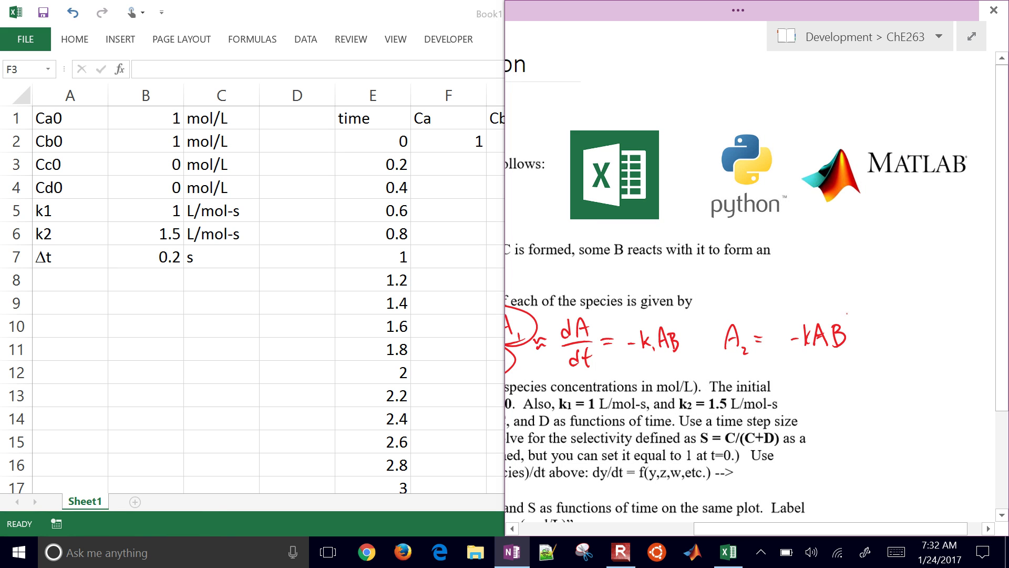
{"action": "left_click_drag", "start_coordinate": [790, 318], "coordinate": [782, 355]}
{"action": "mouse_move", "coordinate": [848, 318]}
{"action": "left_mouse_down"}
{"action": "mouse_move", "coordinate": [854, 353]}
{"action": "mouse_move", "coordinate": [891, 333]}
{"action": "mouse_move", "coordinate": [916, 337]}
{"action": "left_mouse_up"}
{"action": "mouse_move", "coordinate": [911, 331]}
{"action": "left_mouse_down"}
{"action": "mouse_move", "coordinate": [939, 319]}
{"action": "mouse_move", "coordinate": [946, 339]}
{"action": "left_mouse_up"}
{"action": "left_click_drag", "start_coordinate": [935, 333], "coordinate": [944, 332]}
{"action": "left_click", "coordinate": [951, 337]}
{"action": "left_click_drag", "start_coordinate": [827, 345], "coordinate": [830, 353]}
{"action": "mouse_move", "coordinate": [714, 314]}
{"action": "left_mouse_down"}
{"action": "mouse_move", "coordinate": [949, 298]}
{"action": "mouse_move", "coordinate": [867, 361]}
{"action": "mouse_move", "coordinate": [721, 322]}
{"action": "left_mouse_up"}
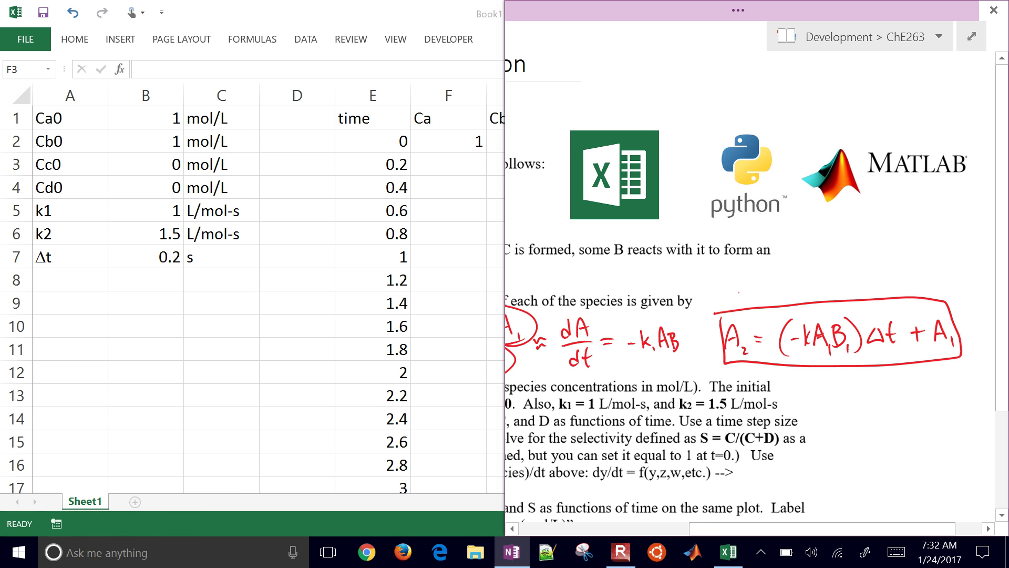
Return to Excel, dock its window beside the OneNote notes and stretch it to the full screen height.
{"action": "scroll", "coordinate": [751, 294], "scroll_direction": "left", "scroll_amount": 4}
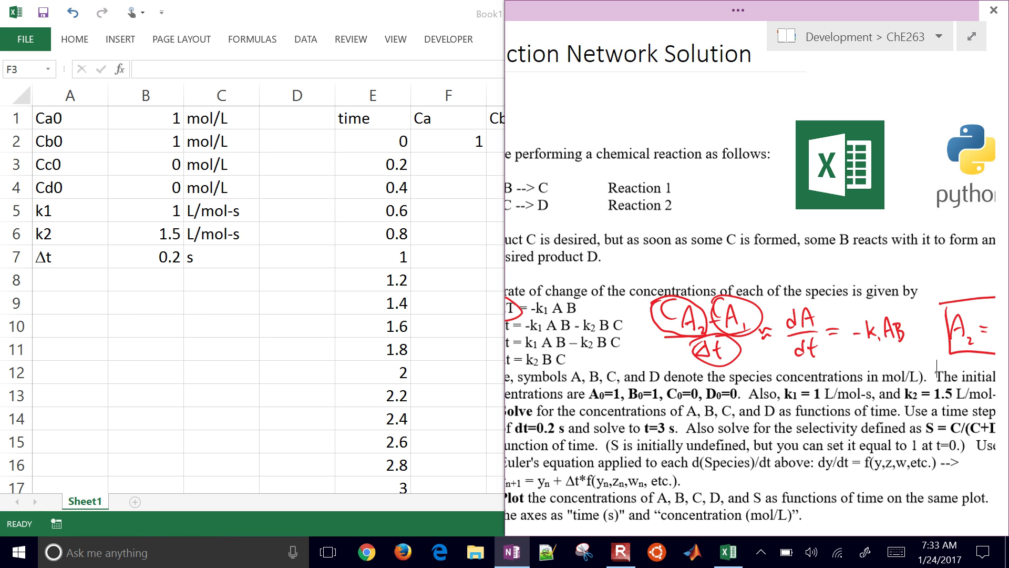
{"action": "scroll", "coordinate": [621, 341], "scroll_direction": "right", "scroll_amount": 10}
{"action": "left_click", "coordinate": [452, 167]}
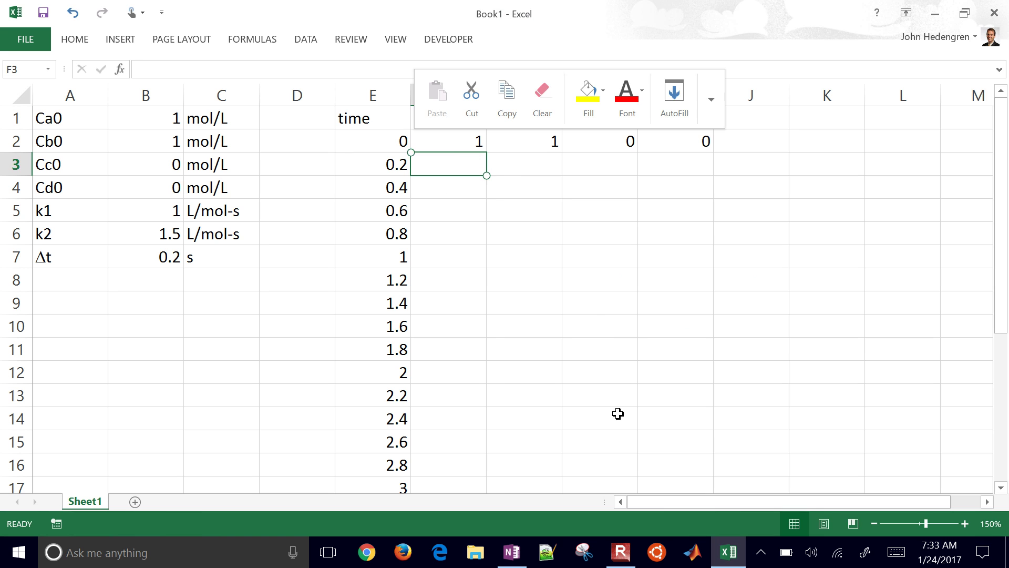
{"action": "left_click_drag", "start_coordinate": [547, 13], "coordinate": [6, 4]}
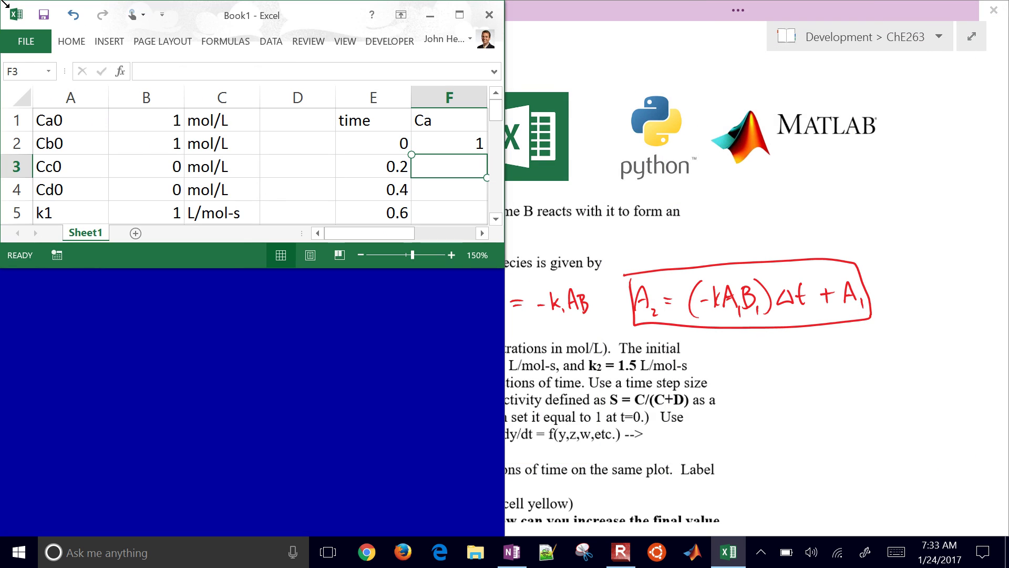
{"action": "left_click_drag", "start_coordinate": [237, 268], "coordinate": [224, 535]}
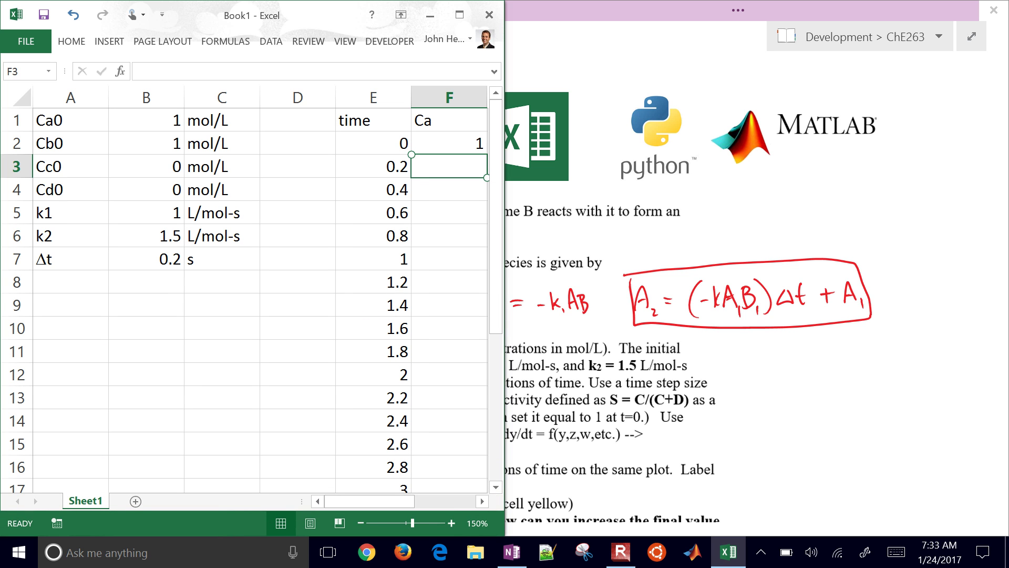
Widen the Excel window against the notes to show columns A to H, and zoom the notes out around the handwritten equations.
{"action": "key", "text": "alt+Tab"}
{"action": "left_click_drag", "start_coordinate": [504, 398], "coordinate": [646, 398]}
{"action": "scroll", "coordinate": [812, 381], "scroll_direction": "down", "scroll_amount": 5}
{"action": "scroll", "coordinate": [825, 221], "scroll_direction": "left", "scroll_amount": 5}
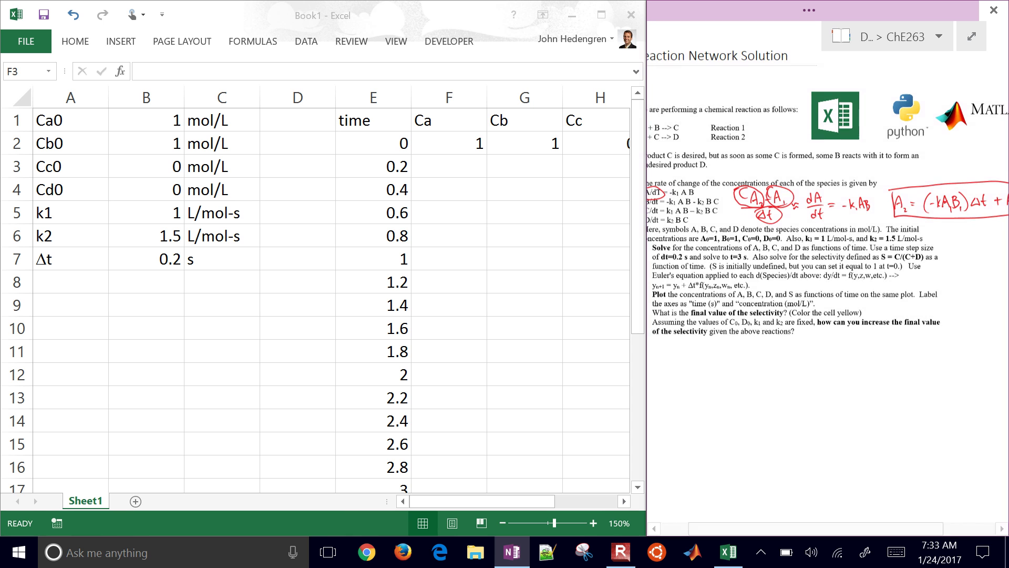
Start the Euler formula for Ca in F3 with an opening bracket and the negated k1 as an absolute reference, =(-$B$5.
{"action": "left_click", "coordinate": [449, 166]}
{"action": "left_click", "coordinate": [449, 166]}
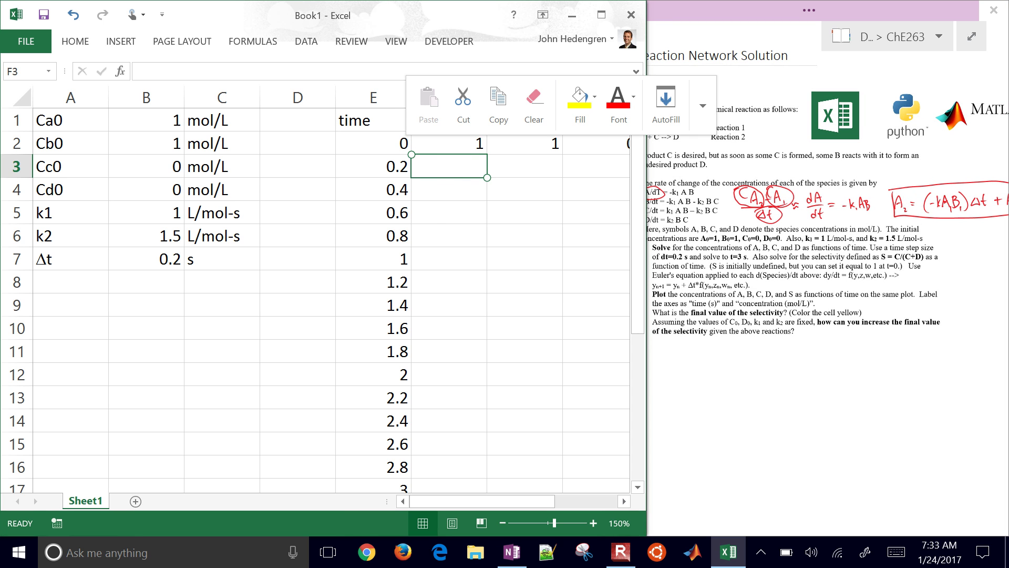
{"action": "type", "text": "="}
{"action": "type", "text": "("}
{"action": "type", "text": "-0"}
{"action": "key", "text": "BackSpace"}
{"action": "key", "text": "Left"}
{"action": "key", "text": "Left"}
{"action": "key", "text": "Left"}
{"action": "key", "text": "Left"}
{"action": "key", "text": "Down"}
{"action": "key", "text": "Down"}
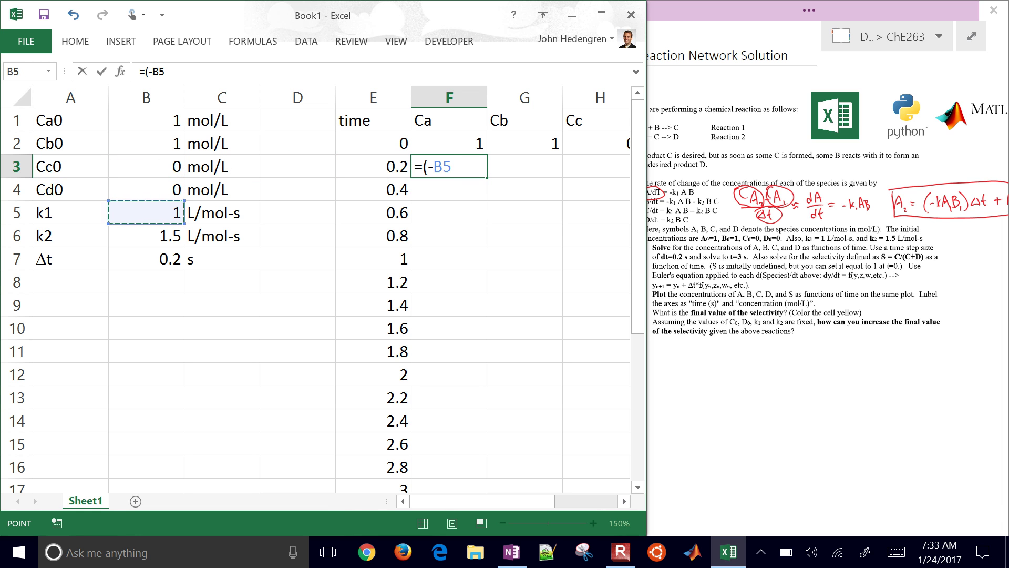
{"action": "key", "text": "F4"}
Multiply the rate term in F3 by the previous Ca and Cb concentrations, F2 and G2.
{"action": "type", "text": "*"}
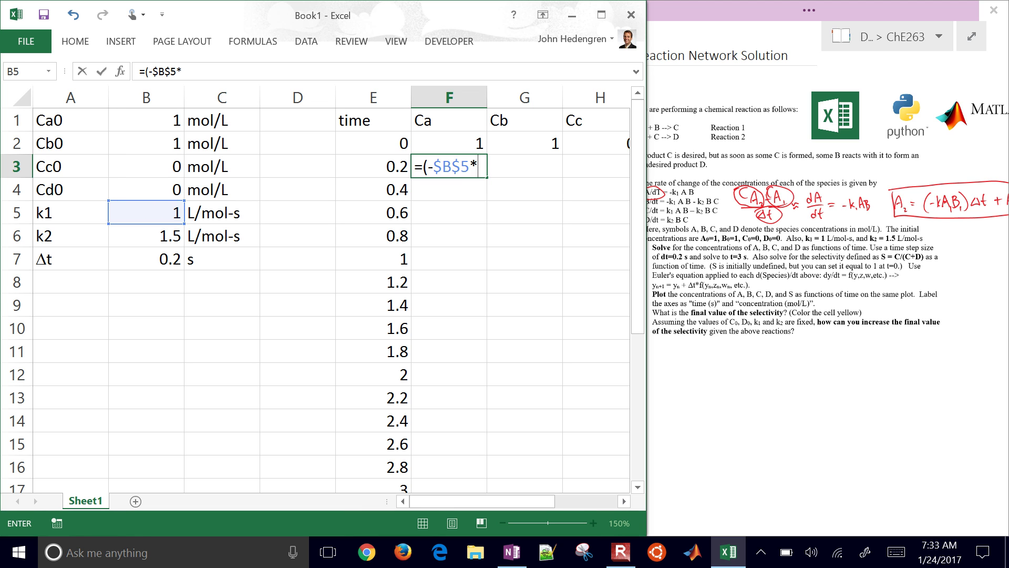
{"action": "key", "text": "Up"}
{"action": "type", "text": "*"}
{"action": "key", "text": "Up"}
{"action": "key", "text": "Right"}
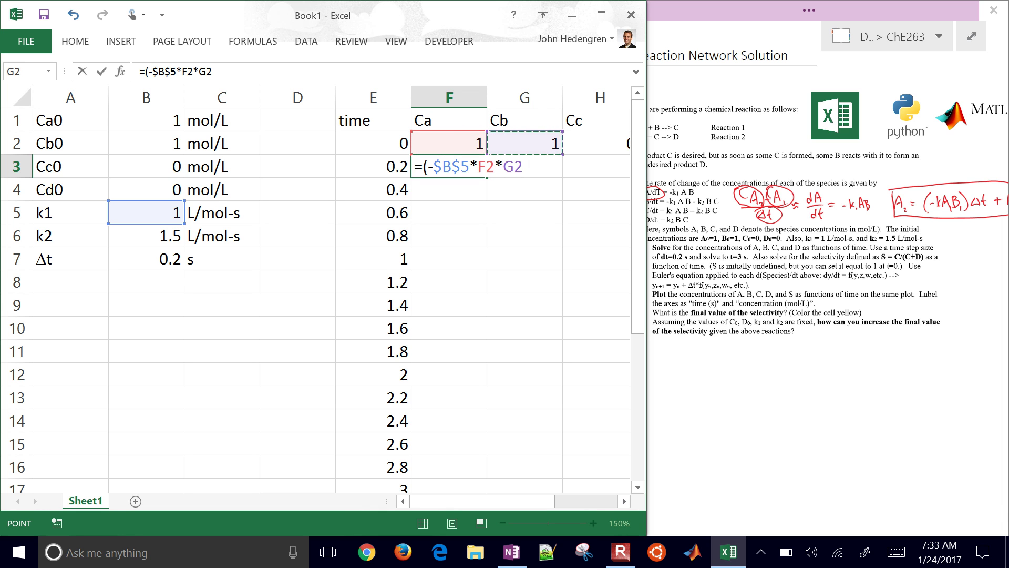
Complete the Ca formula in F3 by closing the bracket, multiplying by the absolute time step $B$7 and adding F2.
{"action": "type", "text": ")*"}
{"action": "key", "text": "Left"}
{"action": "key", "text": "Left"}
{"action": "key", "text": "Left"}
{"action": "key", "text": "Left"}
{"action": "key", "text": "Down"}
{"action": "key", "text": "Down"}
{"action": "key", "text": "Down"}
{"action": "key", "text": "Down"}
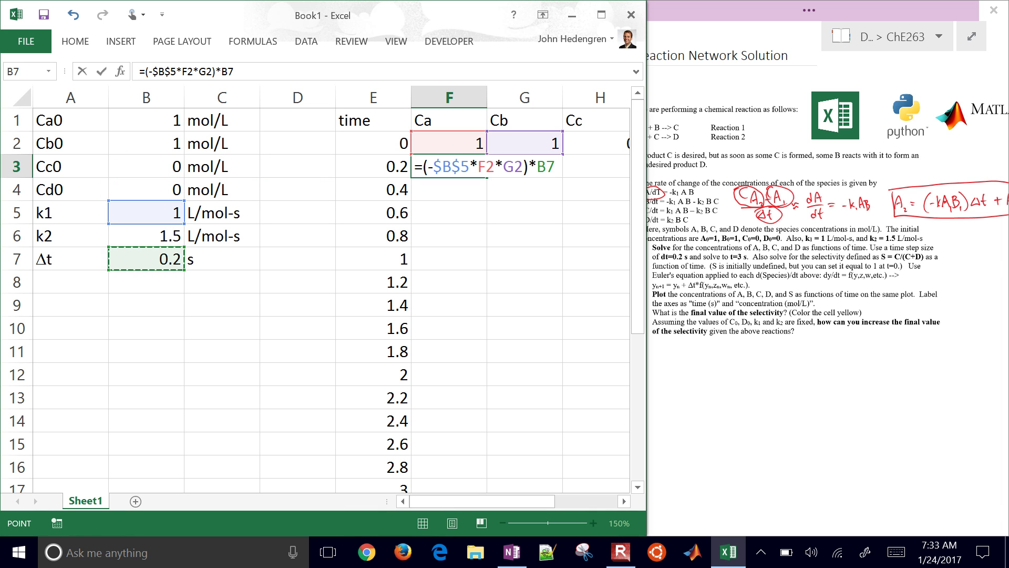
{"action": "key", "text": "F4"}
{"action": "type", "text": "+"}
{"action": "key", "text": "Up"}
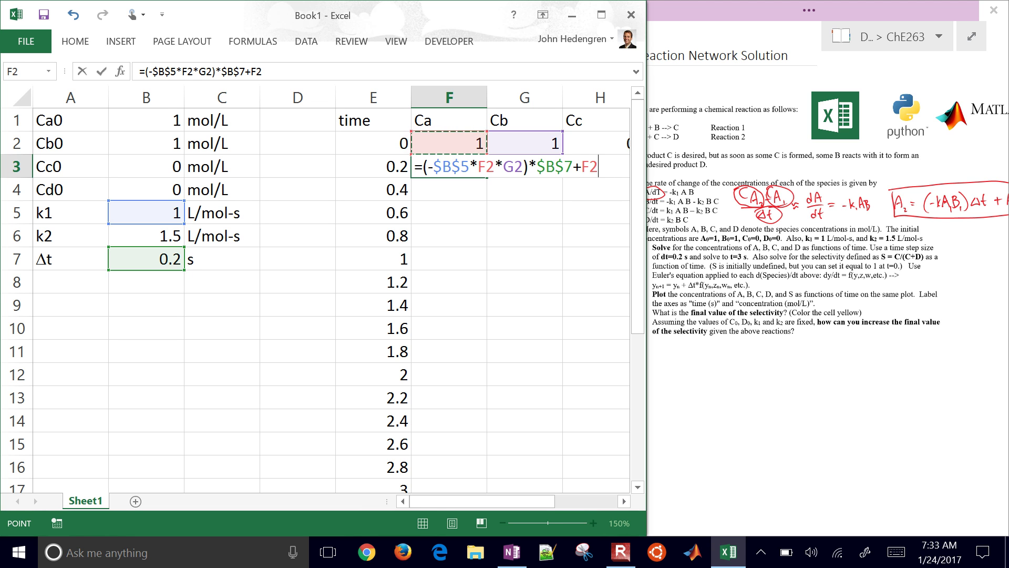
{"action": "key", "text": "Return"}
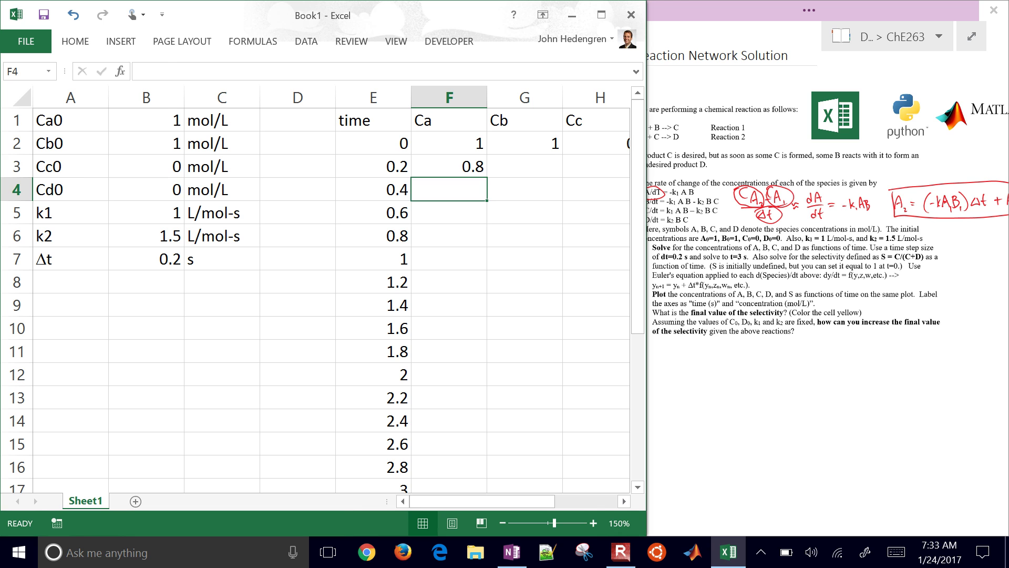
Fill the Ca formula from F3 down alongside the time column and check the references copied into F4.
{"action": "left_click", "coordinate": [449, 167]}
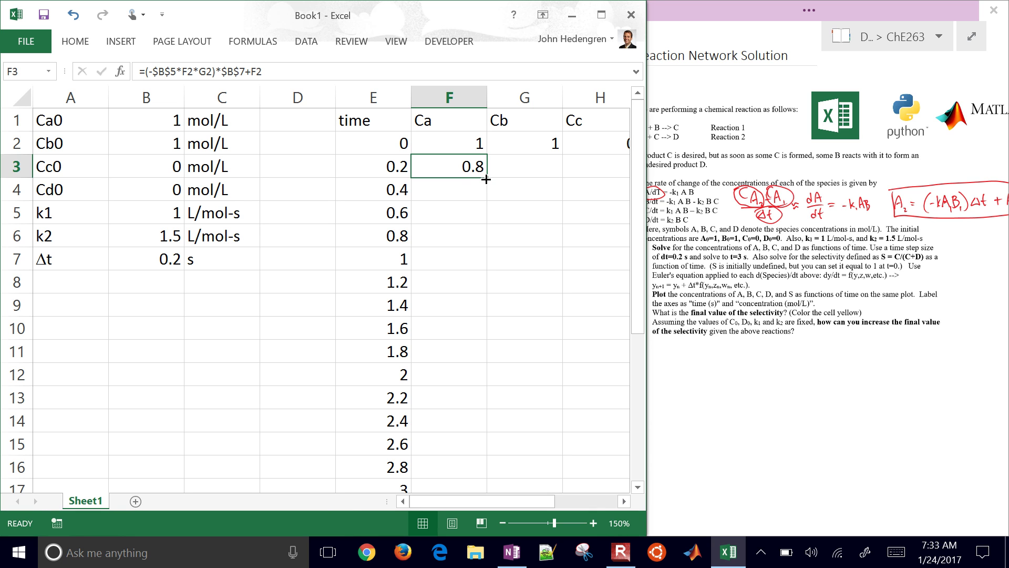
{"action": "double_click", "coordinate": [485, 179]}
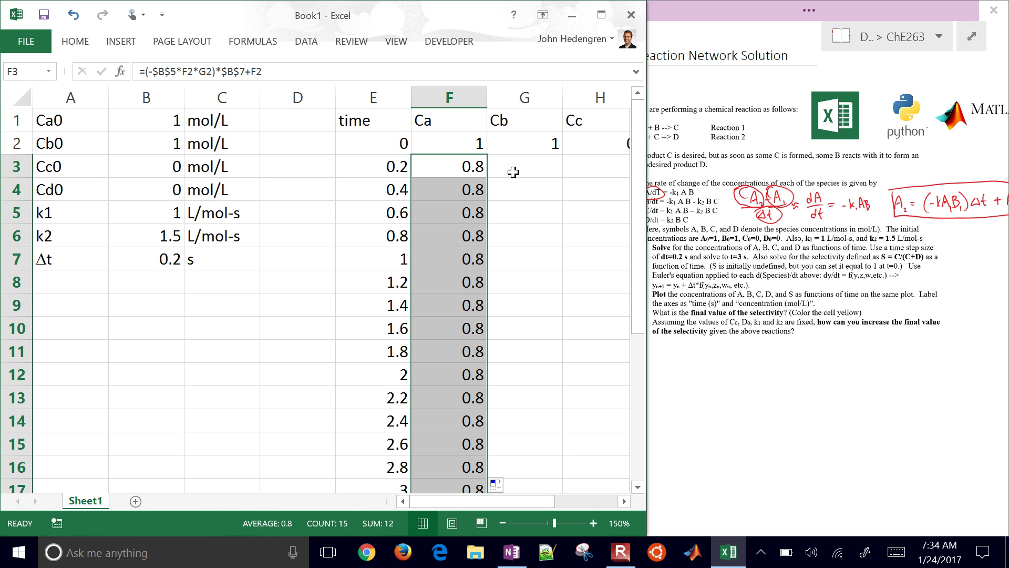
{"action": "double_click", "coordinate": [470, 189]}
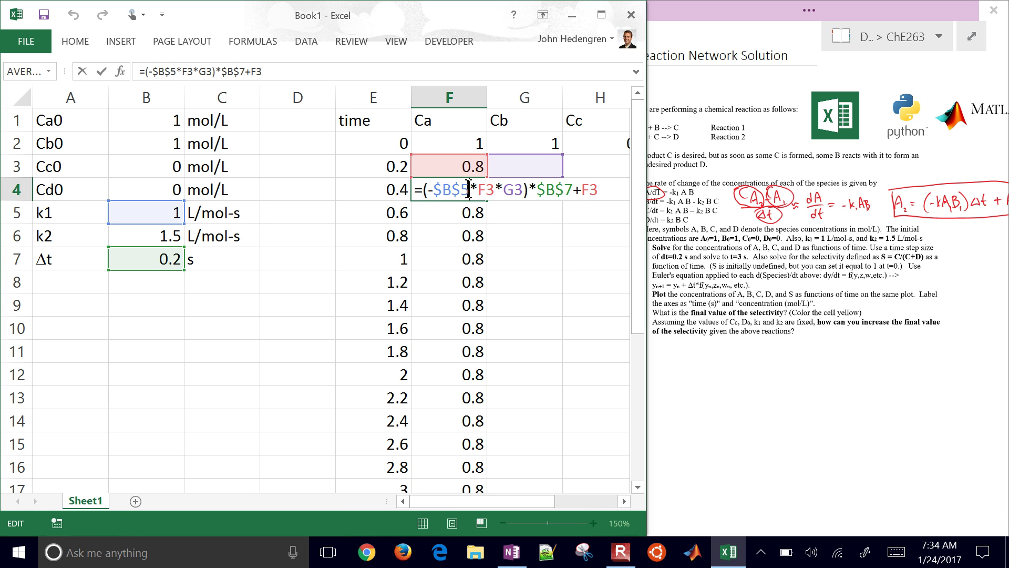
{"action": "key", "text": "Return"}
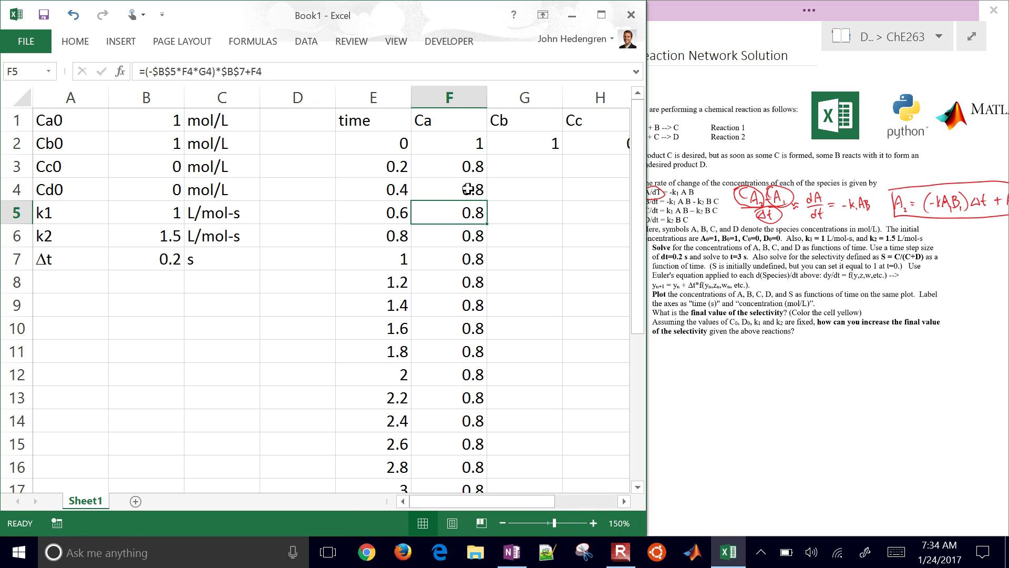
Start the Euler formula for Cb in G3 with the negated first reaction rate, =(-$B$5*F2*G2.
{"action": "key", "text": "Up"}
{"action": "key", "text": "Up"}
{"action": "key", "text": "Right"}
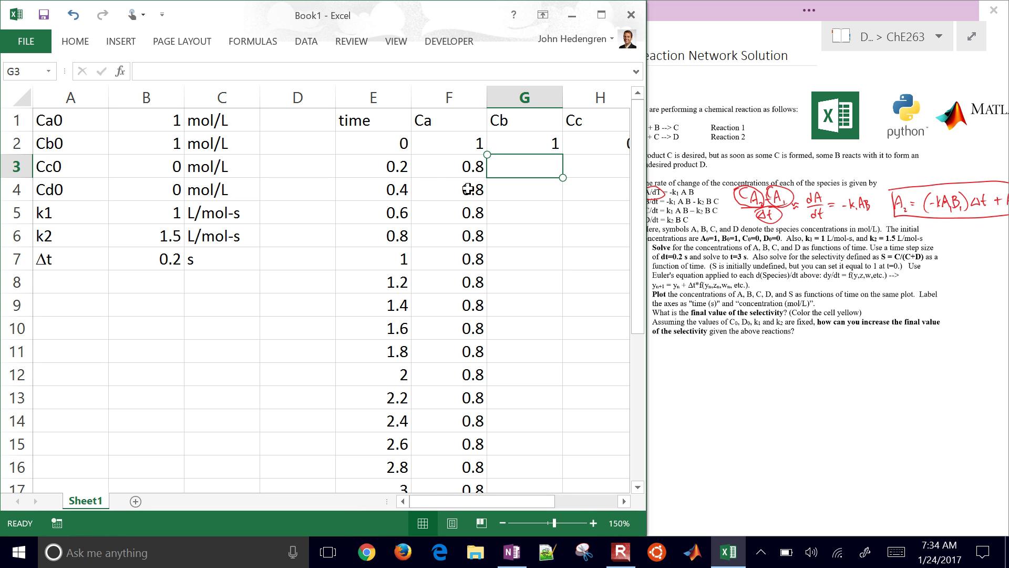
{"action": "type", "text": "="}
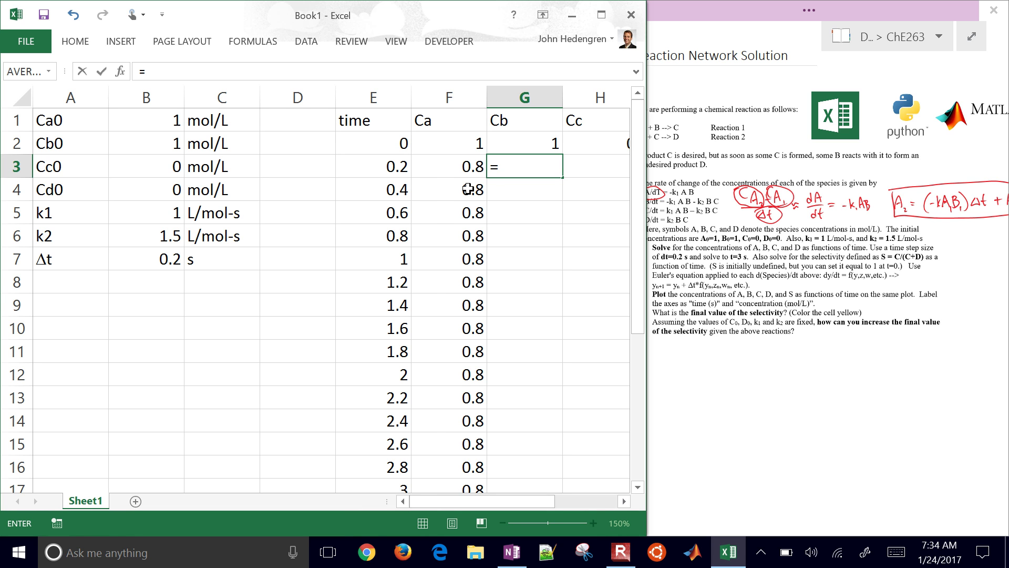
{"action": "type", "text": "(-"}
{"action": "left_click", "coordinate": [150, 215]}
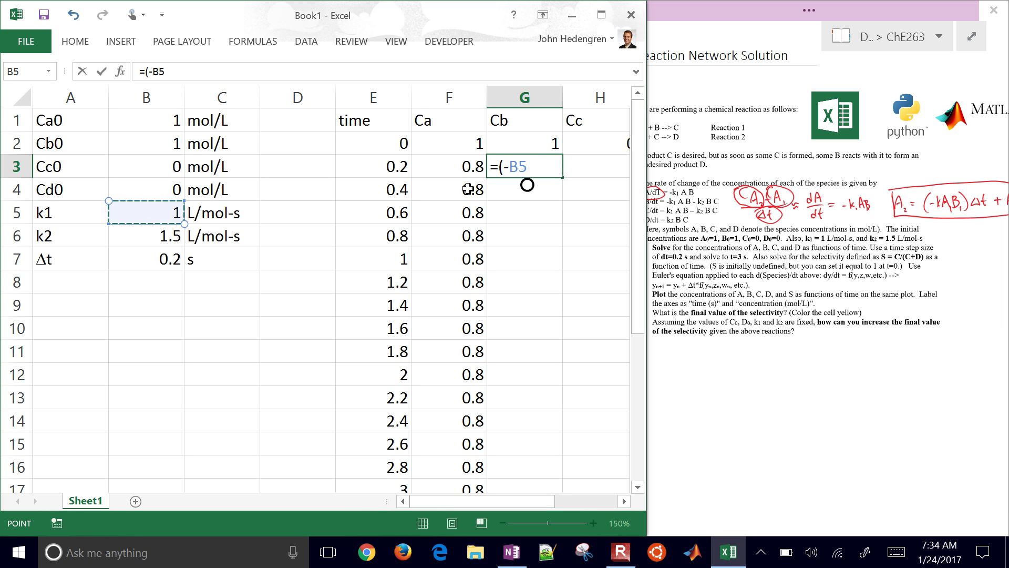
{"action": "key", "text": "F4"}
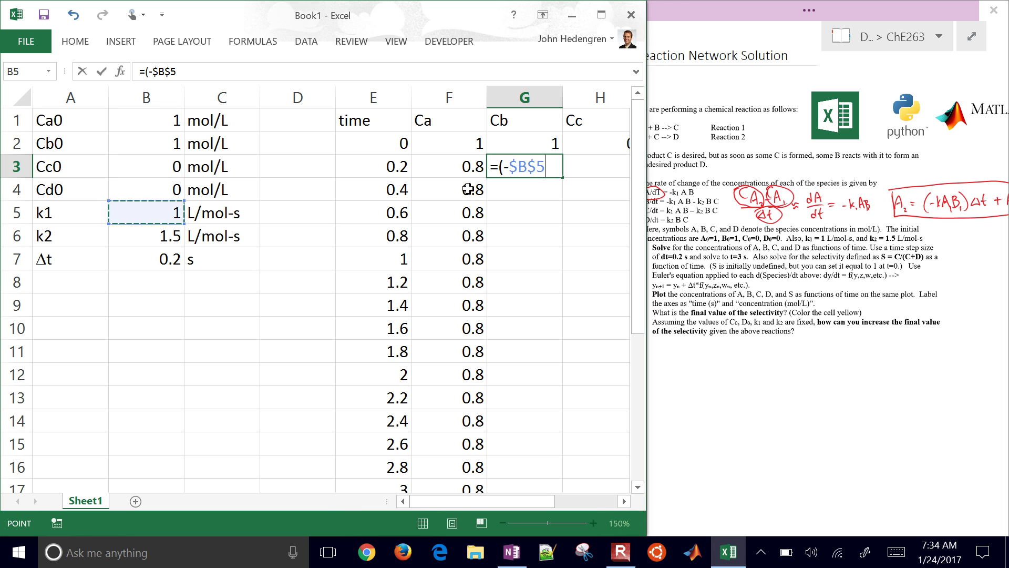
{"action": "type", "text": "*"}
{"action": "left_click", "coordinate": [450, 143]}
{"action": "type", "text": "*"}
{"action": "left_click", "coordinate": [551, 148]}
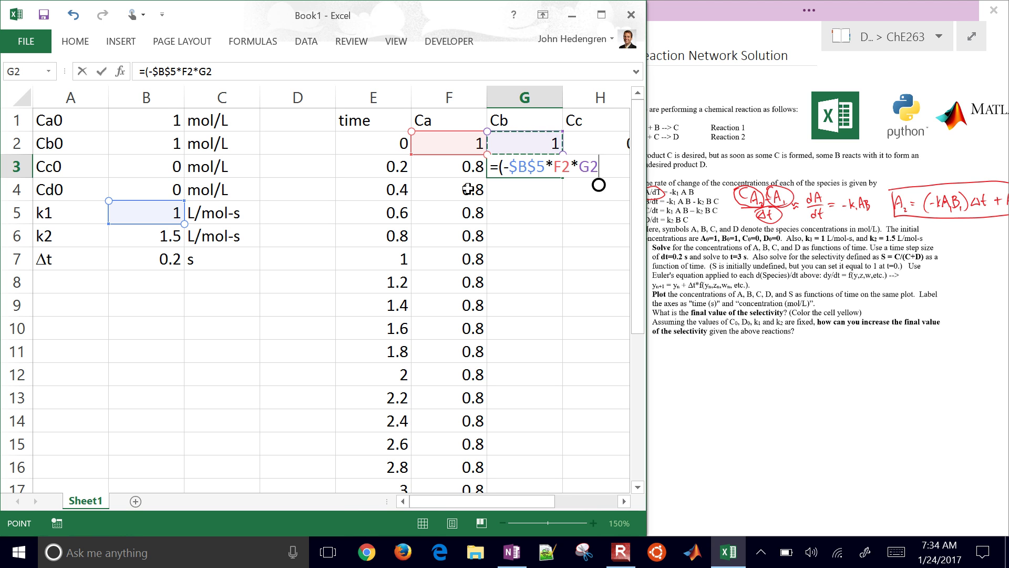
Subtract the second reaction rate in G3, using absolute k2 times the previous Cb and Cc, $B$6*G2*H2.
{"action": "type", "text": "-"}
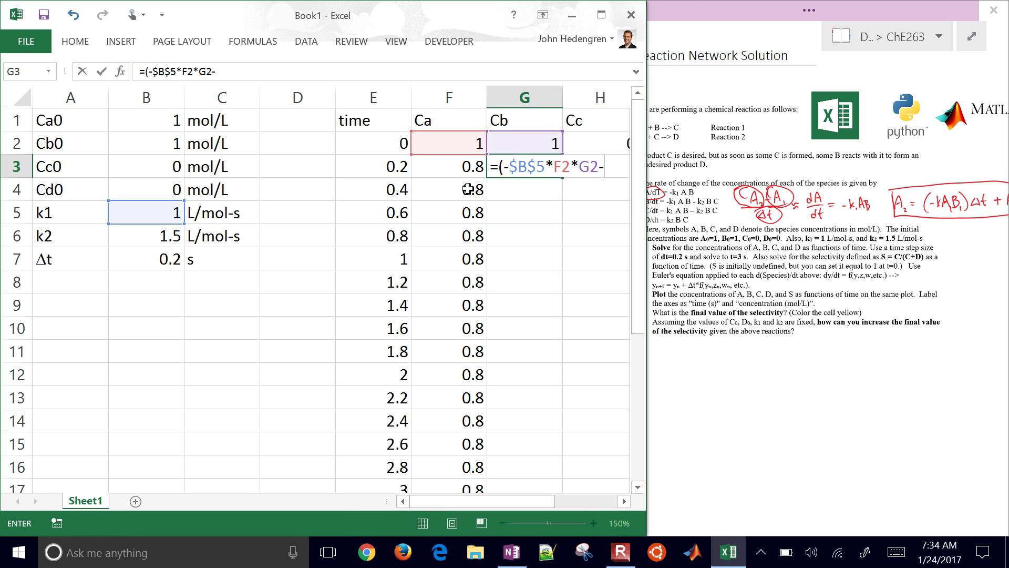
{"action": "left_click", "coordinate": [146, 236]}
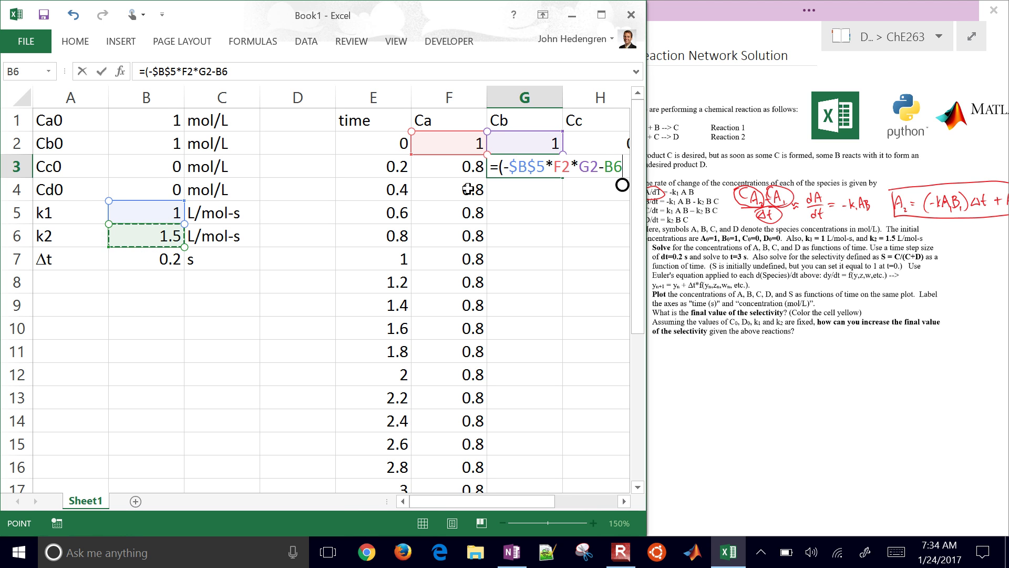
{"action": "key", "text": "F4"}
{"action": "type", "text": "*"}
{"action": "left_click", "coordinate": [525, 143]}
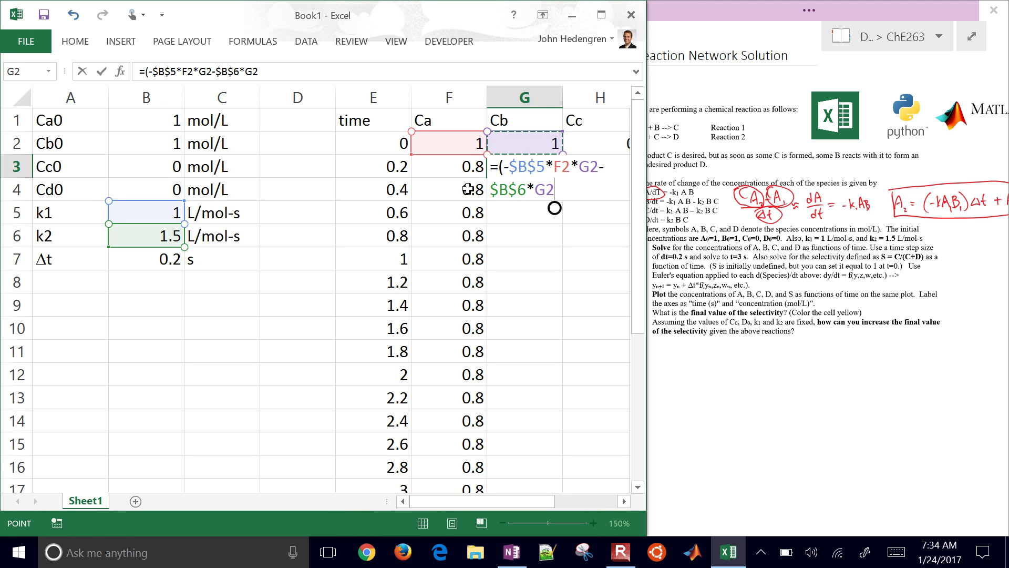
{"action": "type", "text": "*"}
{"action": "left_click", "coordinate": [596, 143]}
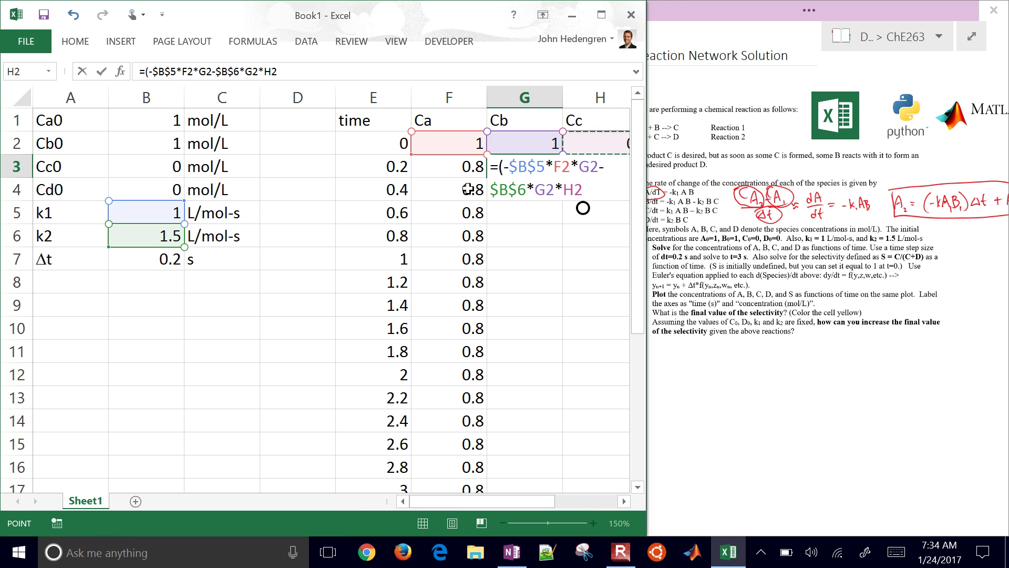
Complete the G3 formula by closing the bracket, multiplying by the absolute time step $B$7 and adding the previous Cb, G2.
{"action": "type", "text": ")*"}
{"action": "left_click", "coordinate": [146, 258]}
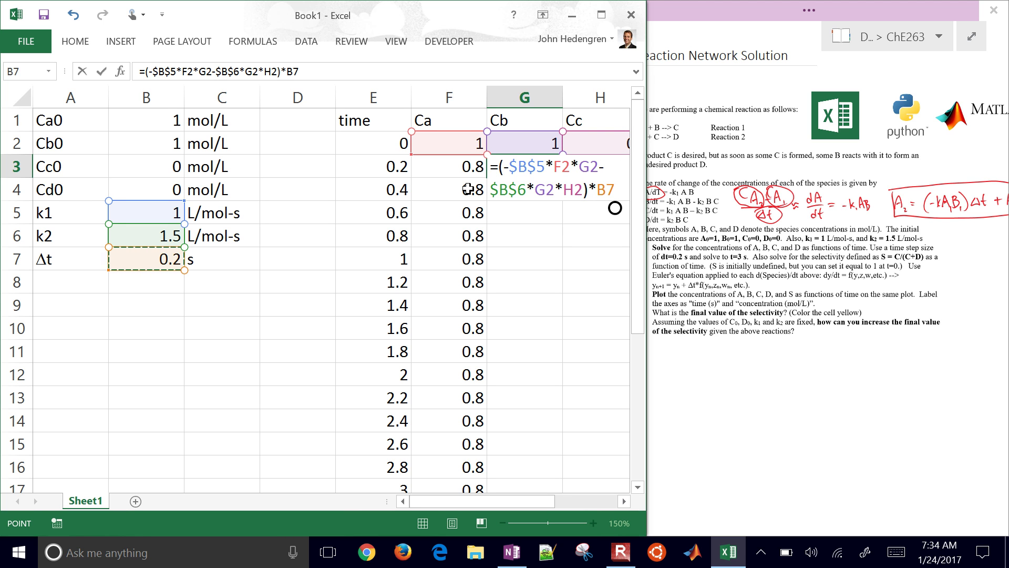
{"action": "key", "text": "F4"}
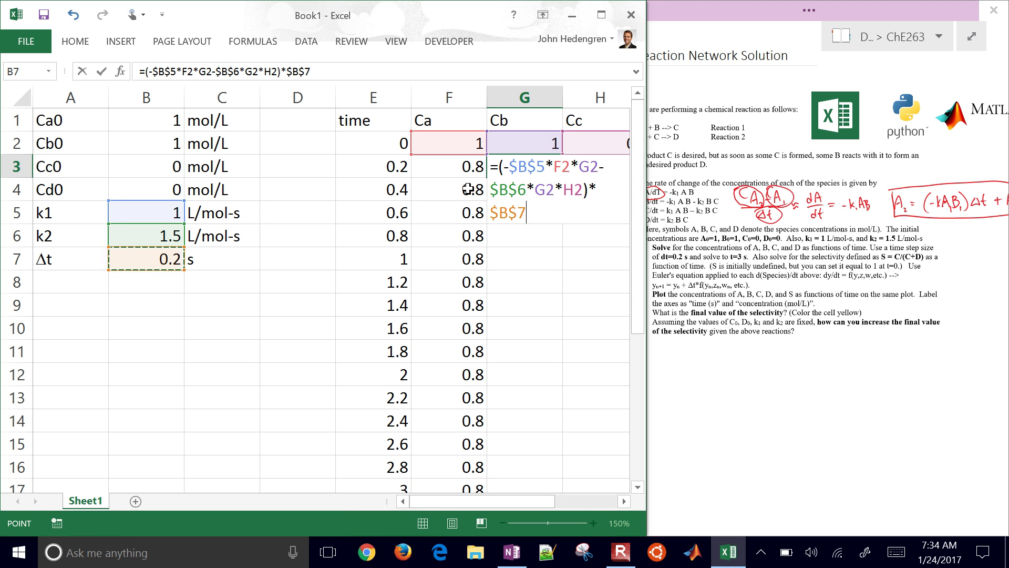
{"action": "type", "text": "+"}
{"action": "key", "text": "Up"}
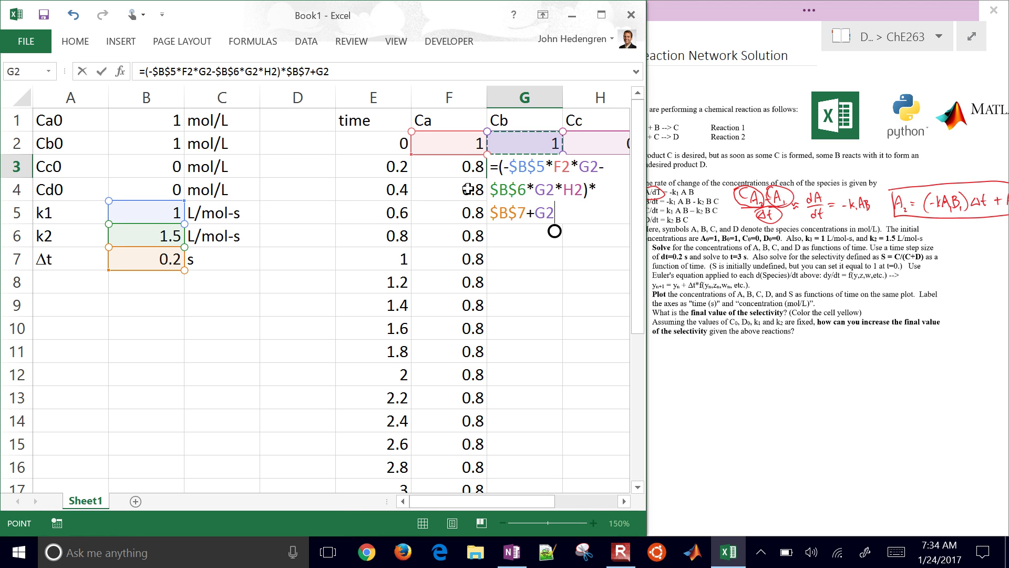
{"action": "key", "text": "Return"}
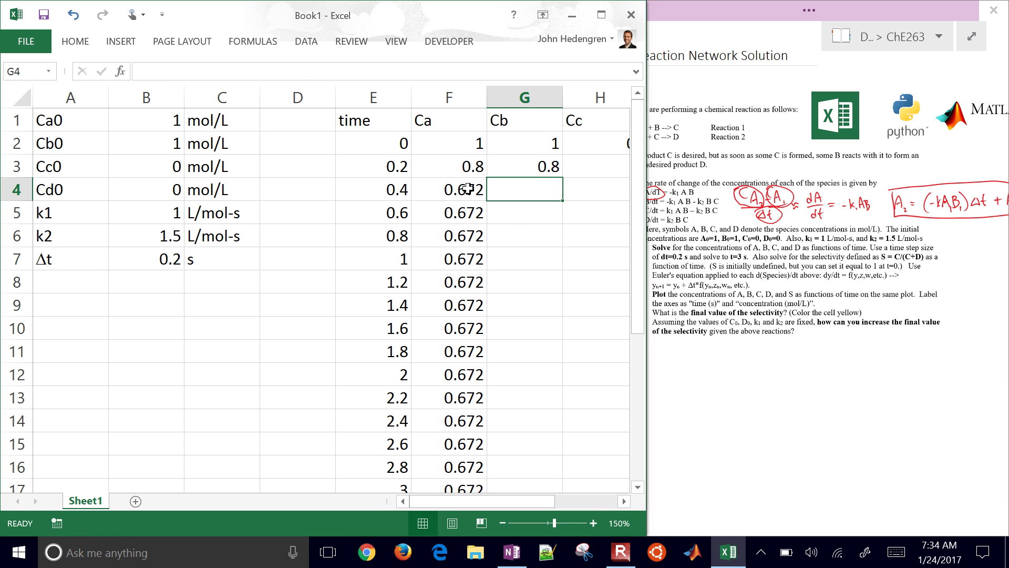
Fill the Cb formula from G3 down to the last time row and check the filled values.
{"action": "left_click", "coordinate": [520, 166]}
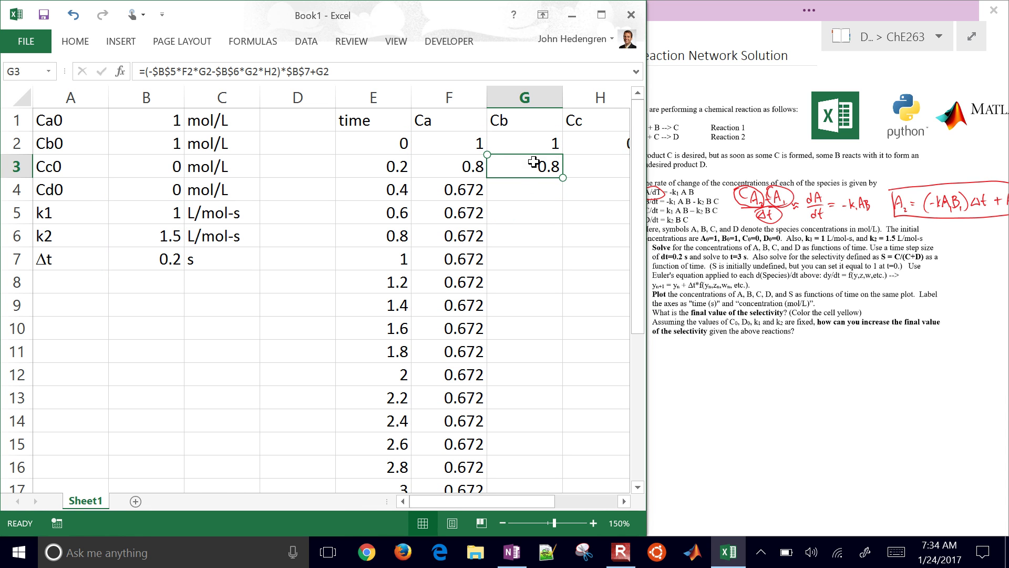
{"action": "left_click", "coordinate": [534, 162]}
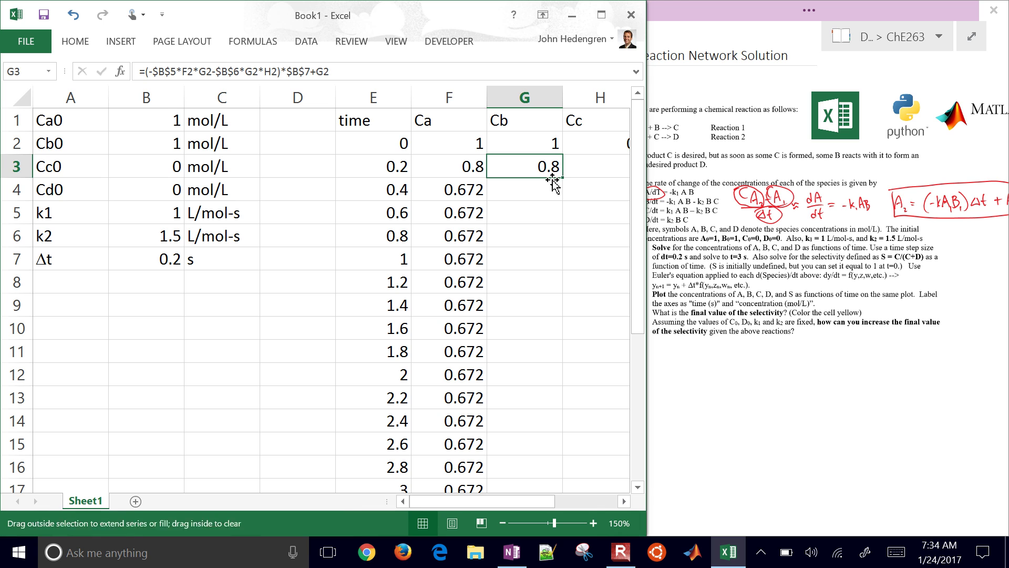
{"action": "left_click", "coordinate": [549, 180]}
{"action": "left_click", "coordinate": [546, 166]}
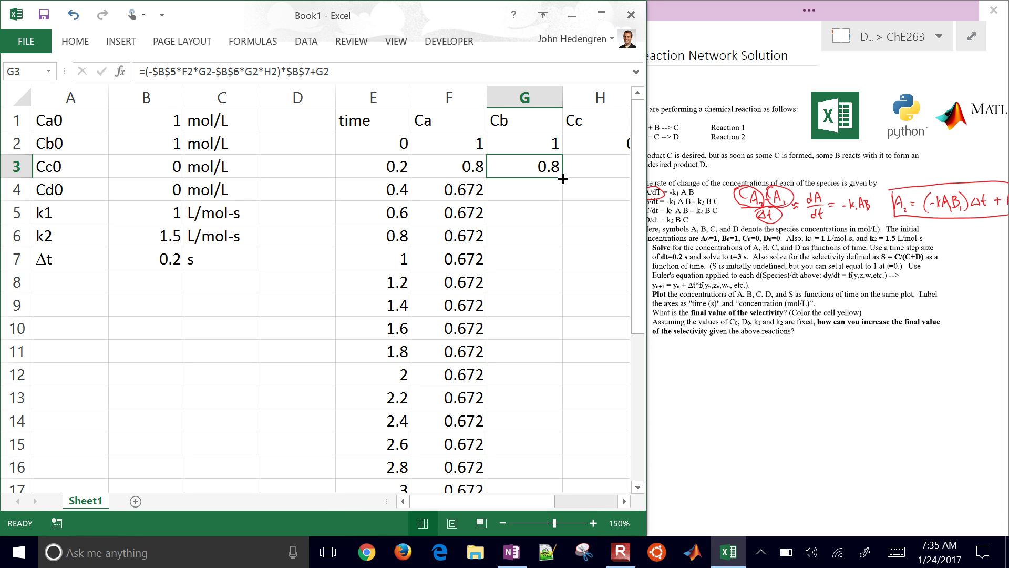
{"action": "double_click", "coordinate": [562, 179]}
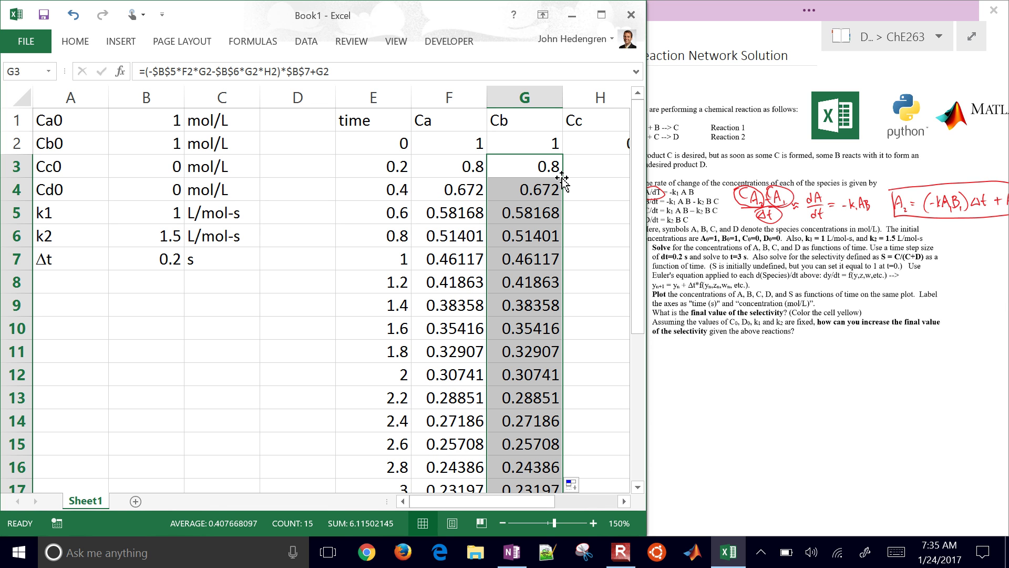
{"action": "scroll", "coordinate": [561, 179], "scroll_direction": "right", "scroll_amount": 1}
{"action": "scroll", "coordinate": [561, 179], "scroll_direction": "down", "scroll_amount": 2}
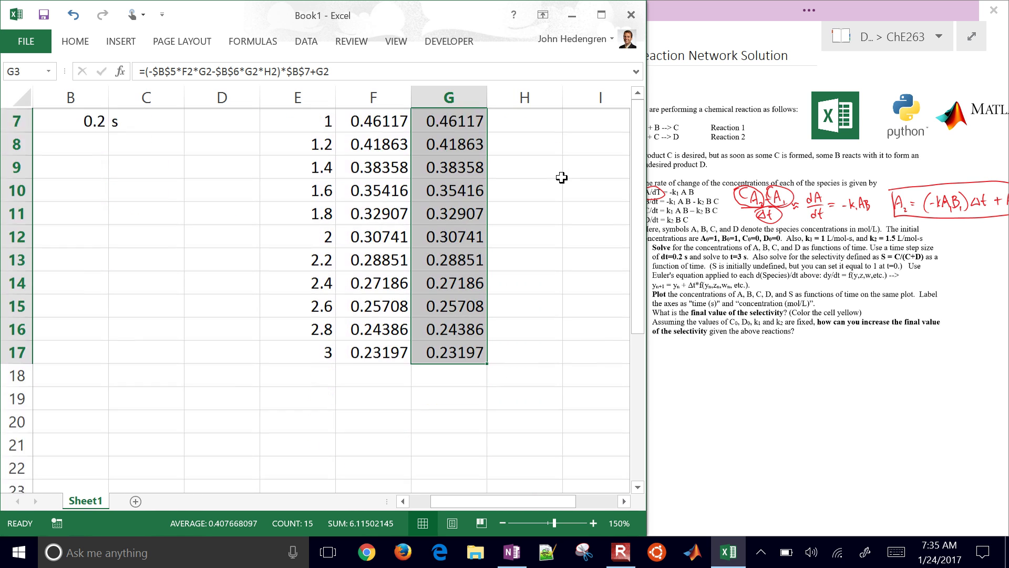
Copy the full formula text of the Cb cell G3, leaving the cell unchanged.
{"action": "scroll", "coordinate": [561, 177], "scroll_direction": "up", "scroll_amount": 2}
{"action": "left_click", "coordinate": [562, 177]}
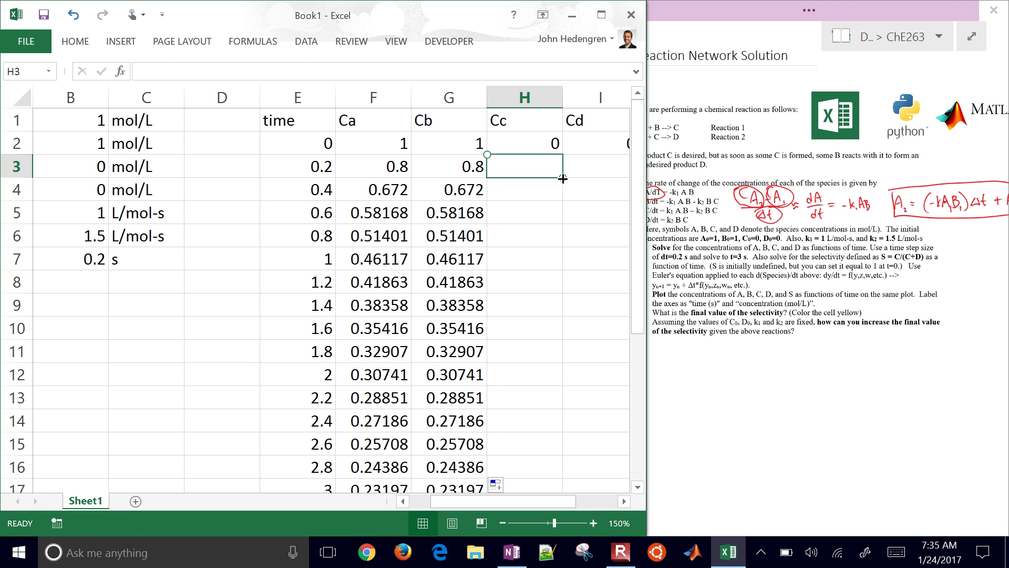
{"action": "key", "text": "Left"}
{"action": "key", "text": "F2"}
{"action": "left_click", "coordinate": [422, 167]}
{"action": "left_click_drag", "start_coordinate": [415, 166], "coordinate": [421, 166]}
{"action": "key", "text": "shift+Down"}
{"action": "key", "text": "shift+Right"}
{"action": "key", "text": "shift+Right"}
{"action": "key", "text": "shift+Right"}
{"action": "key", "text": "shift+Right"}
{"action": "key", "text": "shift+Right"}
{"action": "key", "text": "shift+Right"}
{"action": "key", "text": "shift+Right"}
{"action": "key", "text": "ctrl+c"}
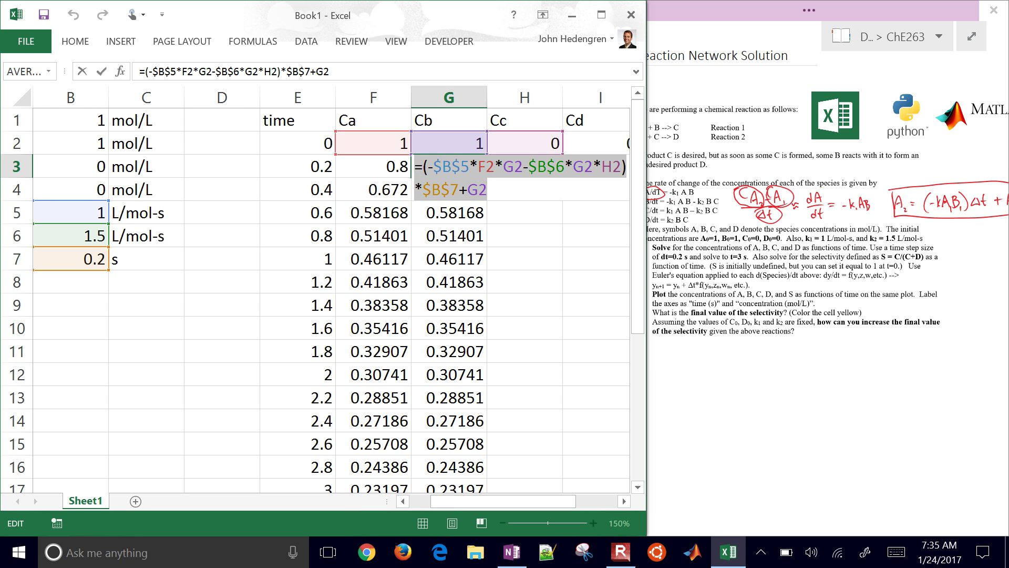
{"action": "key", "text": "Return"}
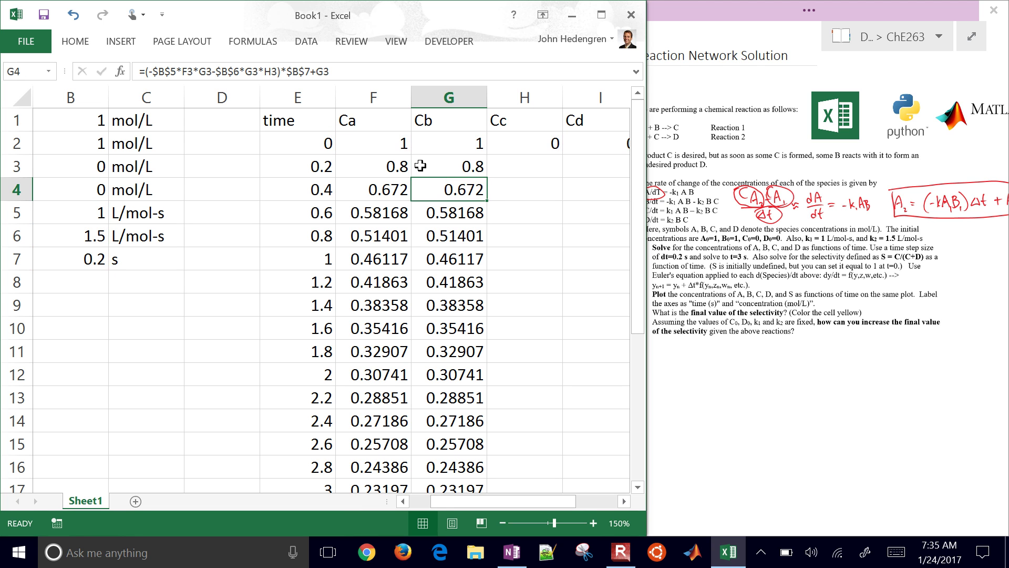
Paste the copied Cb formula text into the Cc cell H3 with a single equals sign in front.
{"action": "left_click", "coordinate": [524, 166]}
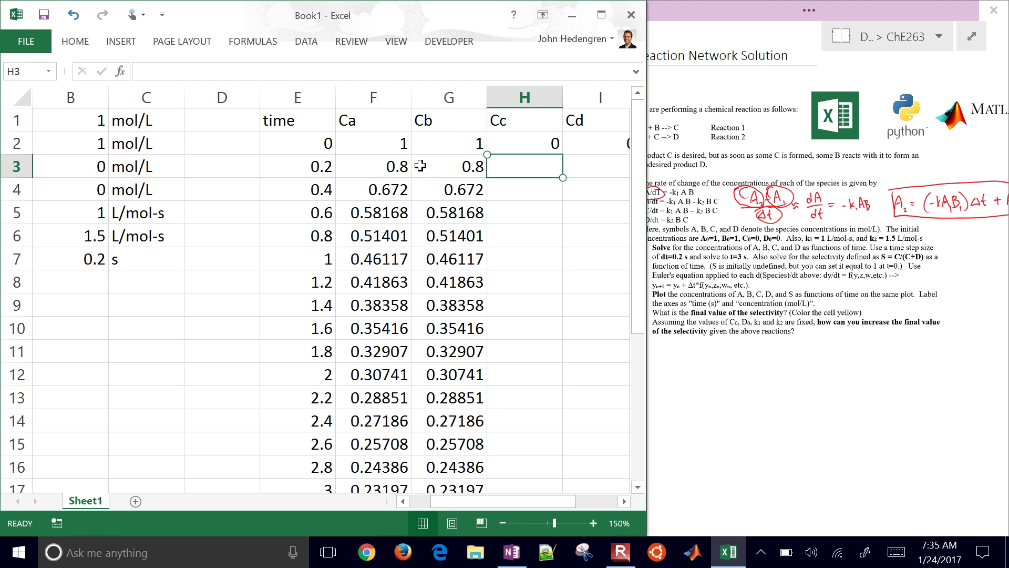
{"action": "type", "text": "="}
{"action": "key", "text": "ctrl+v"}
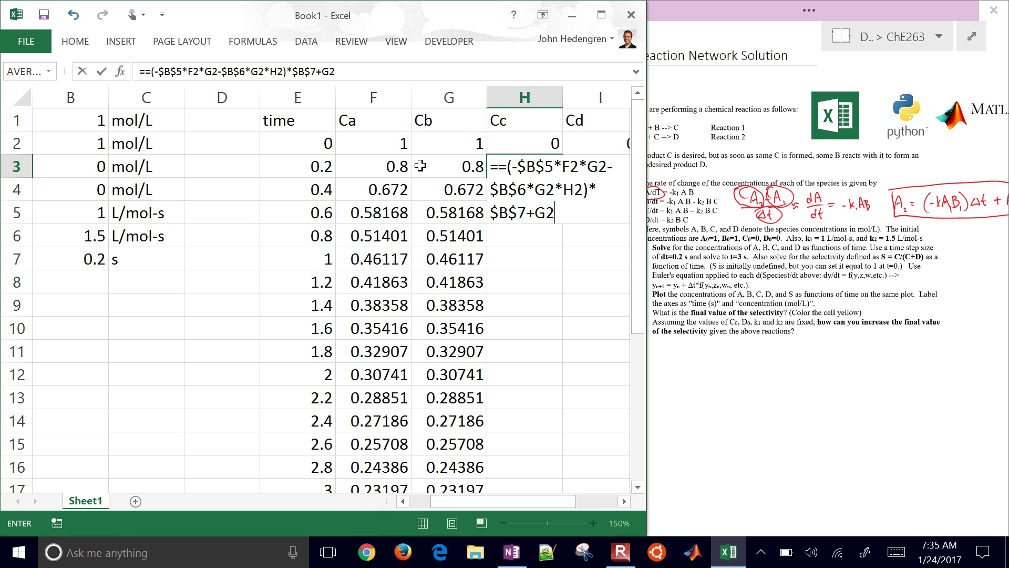
{"action": "left_click", "coordinate": [496, 166]}
{"action": "key", "text": "BackSpace"}
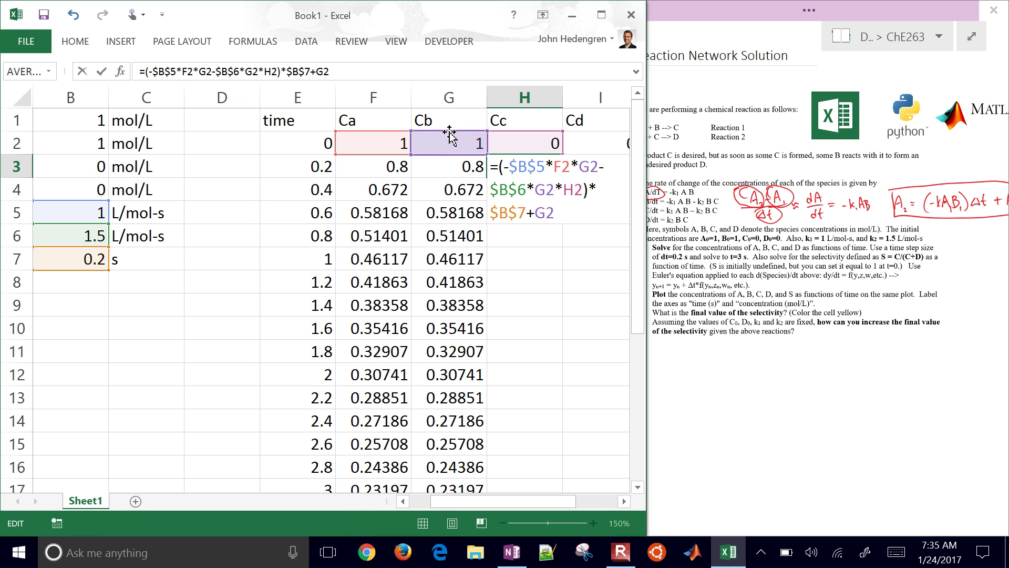
Change G2 to H2 in the first rate term of the H3 formula and remove the minus sign before $B$5.
{"action": "left_click_drag", "start_coordinate": [450, 136], "coordinate": [513, 137]}
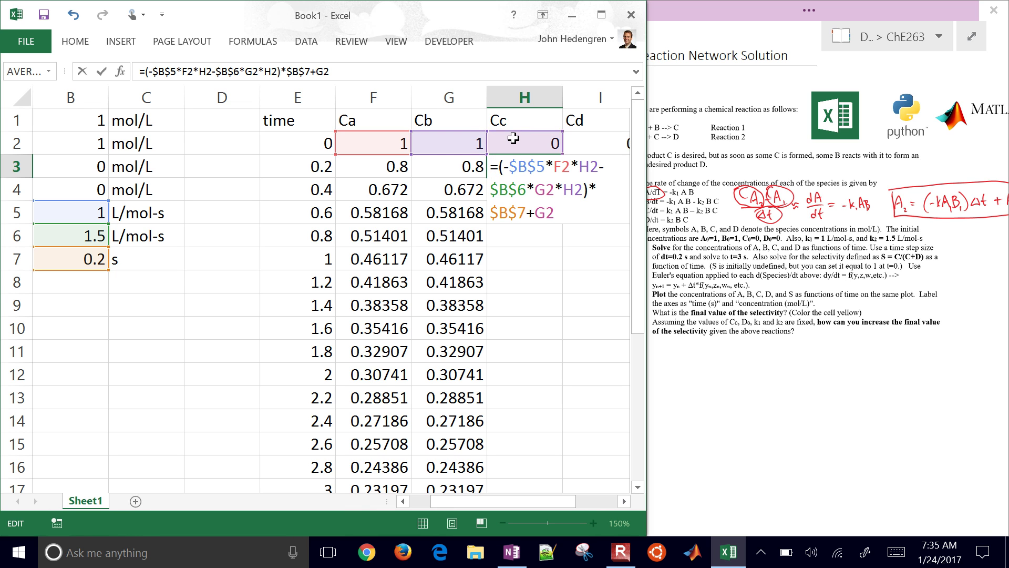
{"action": "left_click", "coordinate": [515, 167]}
{"action": "key", "text": "BackSpace"}
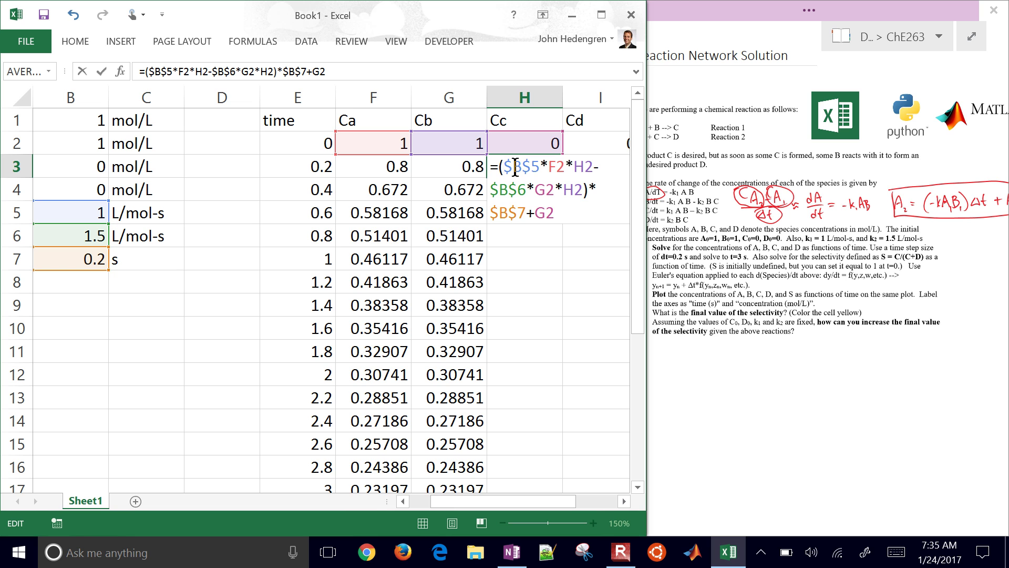
Change the previous-value term added at the end of the H3 formula from G2 to H2.
{"action": "key", "text": "Right"}
{"action": "key", "text": "Right"}
{"action": "key", "text": "Right"}
{"action": "key", "text": "Right"}
{"action": "key", "text": "Right"}
{"action": "key", "text": "Right"}
{"action": "key", "text": "Right"}
{"action": "key", "text": "Right"}
{"action": "key", "text": "Right"}
{"action": "key", "text": "Right"}
{"action": "key", "text": "Right"}
{"action": "key", "text": "Right"}
{"action": "key", "text": "Right"}
{"action": "key", "text": "Right"}
{"action": "key", "text": "Right"}
{"action": "key", "text": "Right"}
{"action": "key", "text": "Right"}
{"action": "key", "text": "Right"}
{"action": "key", "text": "Right"}
{"action": "key", "text": "Right"}
{"action": "key", "text": "Right"}
{"action": "key", "text": "Right"}
{"action": "key", "text": "Right"}
{"action": "key", "text": "Right"}
{"action": "key", "text": "Right"}
{"action": "key", "text": "Right"}
{"action": "key", "text": "Delete"}
{"action": "type", "text": "H"}
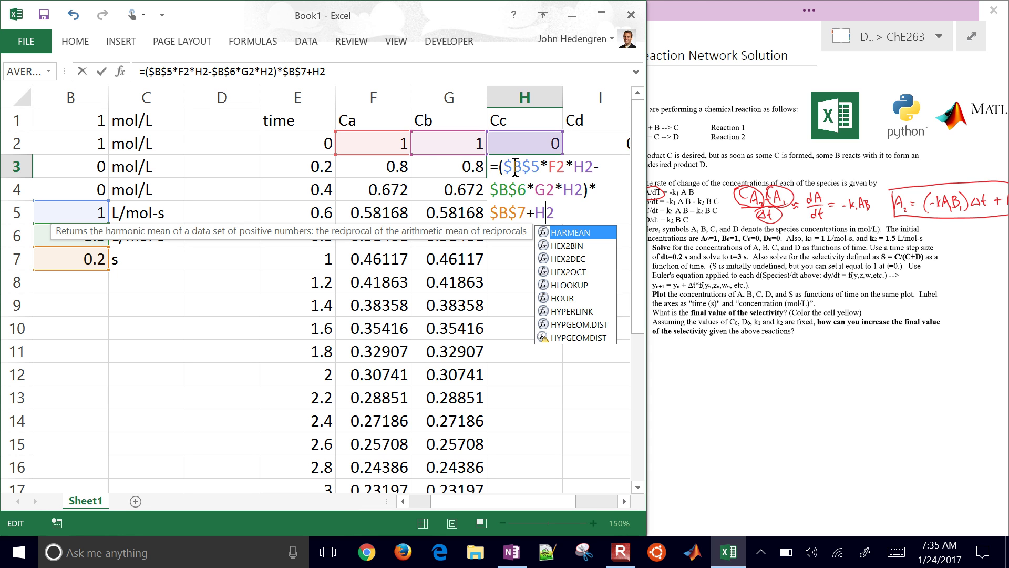
{"action": "left_click", "coordinate": [544, 188]}
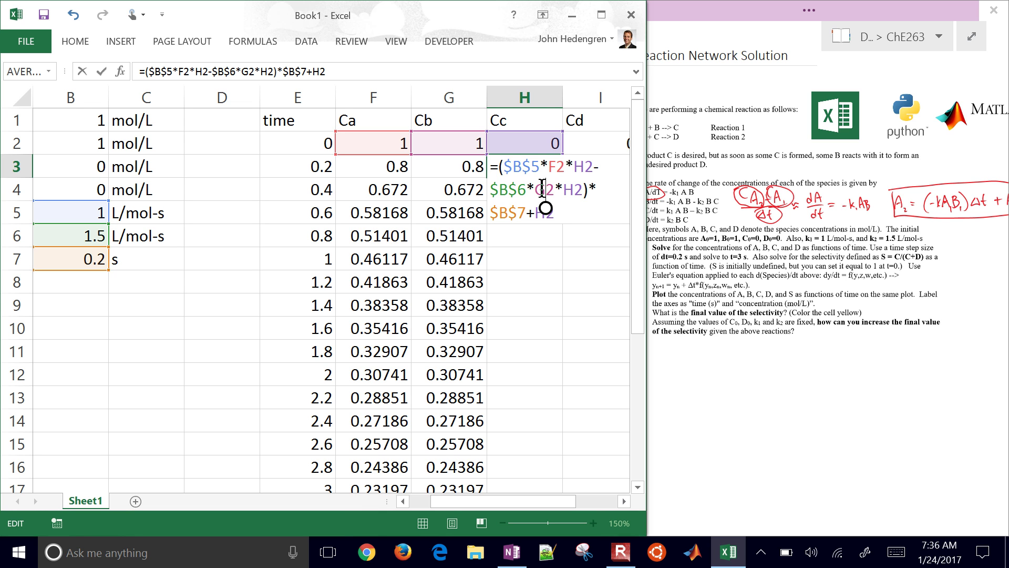
Change H2 to G2 in the first rate term of the H3 formula and fill the formula down the Cc column to row 17.
{"action": "left_click", "coordinate": [514, 167]}
{"action": "left_click", "coordinate": [564, 166]}
{"action": "left_click", "coordinate": [590, 167]}
{"action": "key", "text": "Left"}
{"action": "key", "text": "BackSpace"}
{"action": "type", "text": "G"}
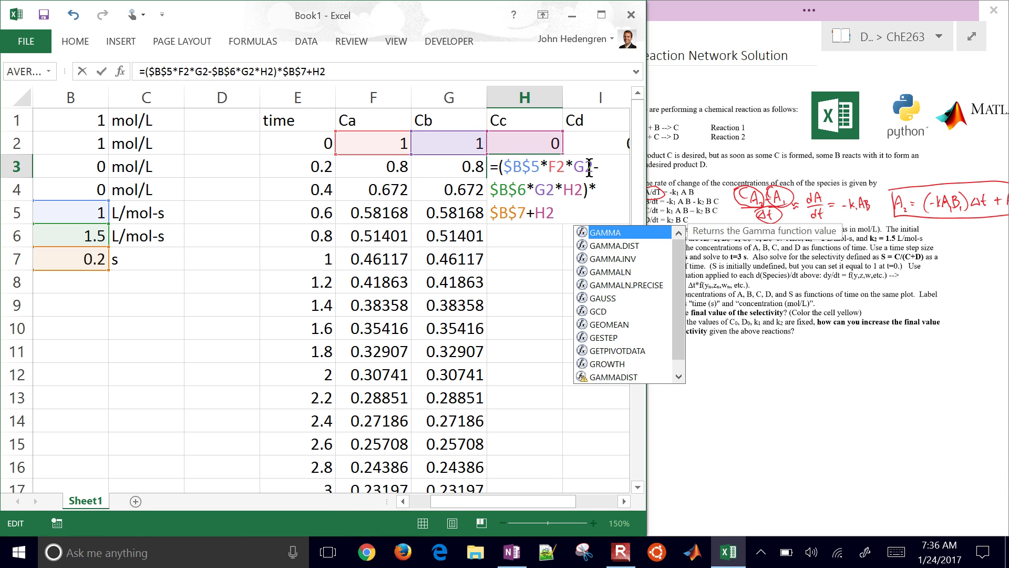
{"action": "left_click", "coordinate": [507, 189]}
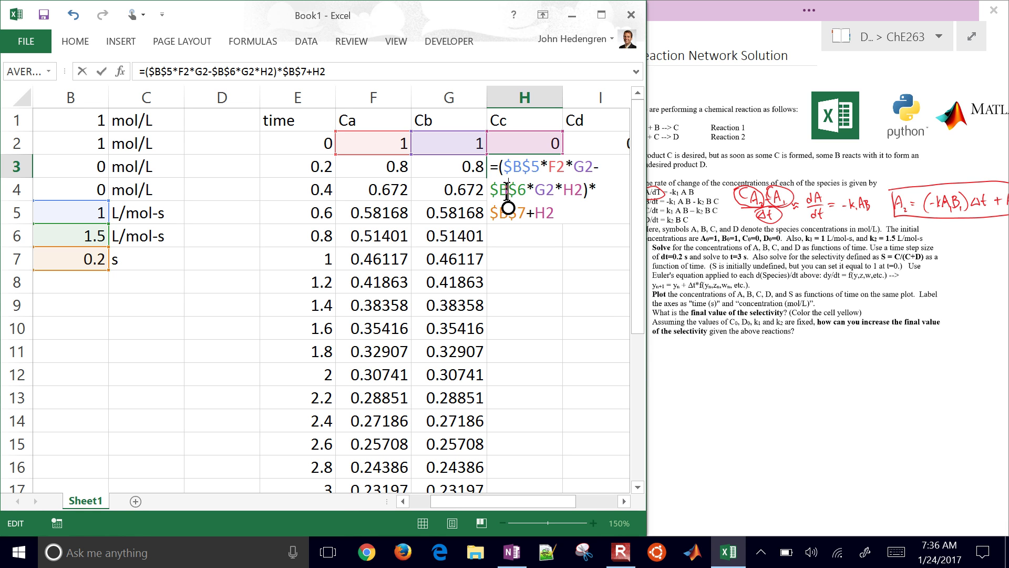
{"action": "left_click", "coordinate": [546, 189]}
{"action": "left_click", "coordinate": [574, 189]}
{"action": "key", "text": "Return"}
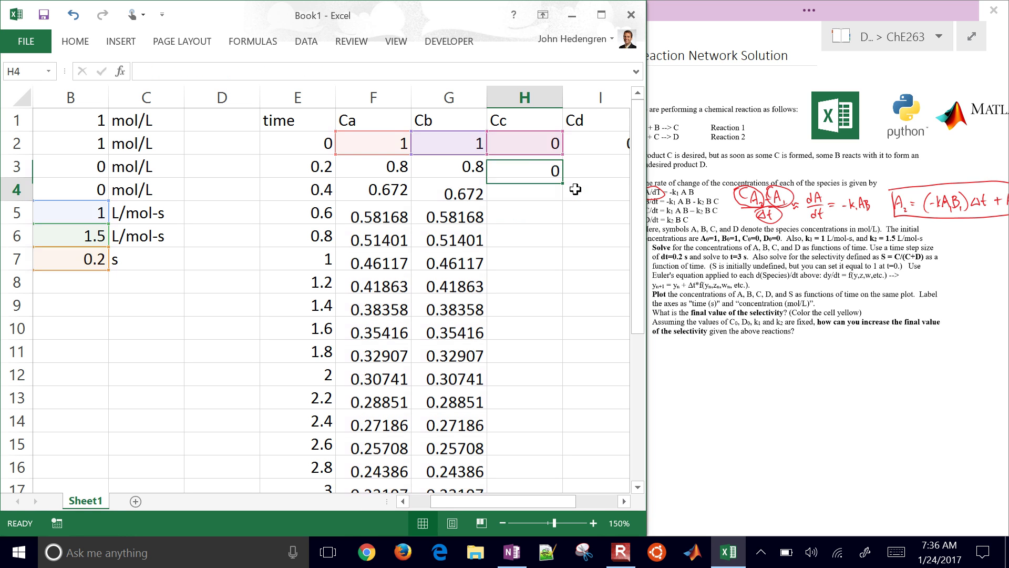
{"action": "left_click", "coordinate": [534, 166]}
{"action": "double_click", "coordinate": [561, 177]}
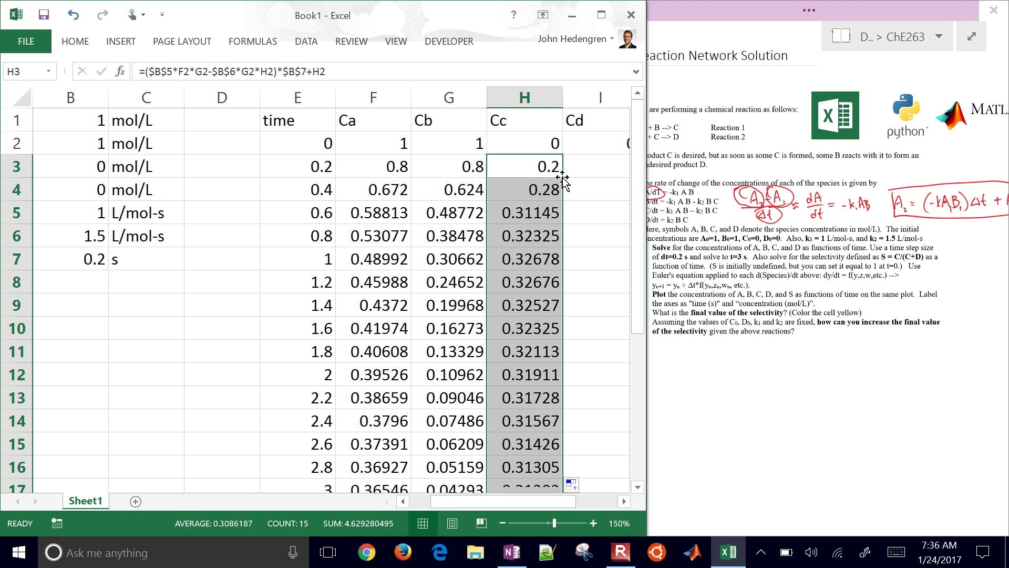
{"action": "left_click", "coordinate": [587, 167]}
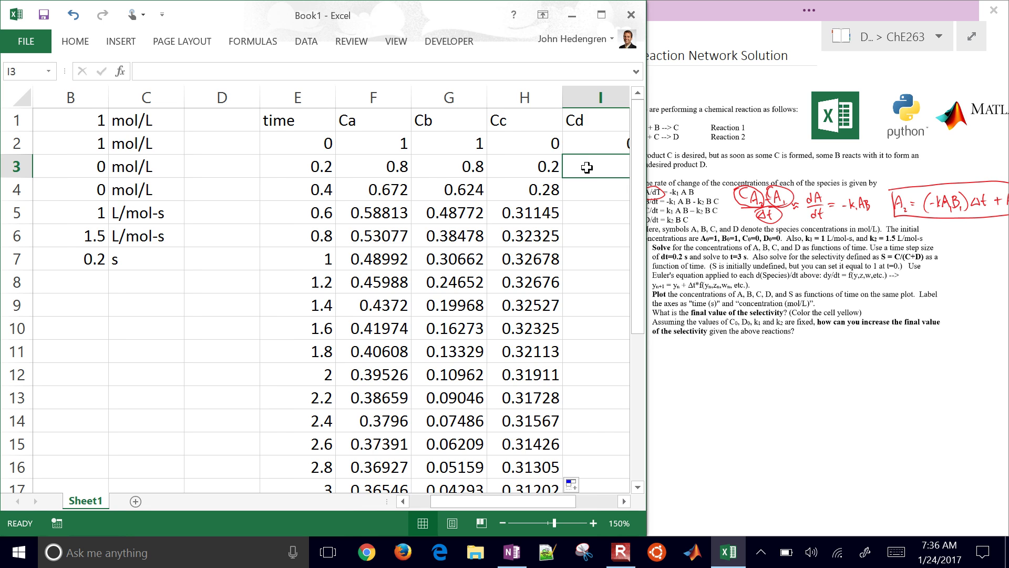
{"action": "type", "text": "="}
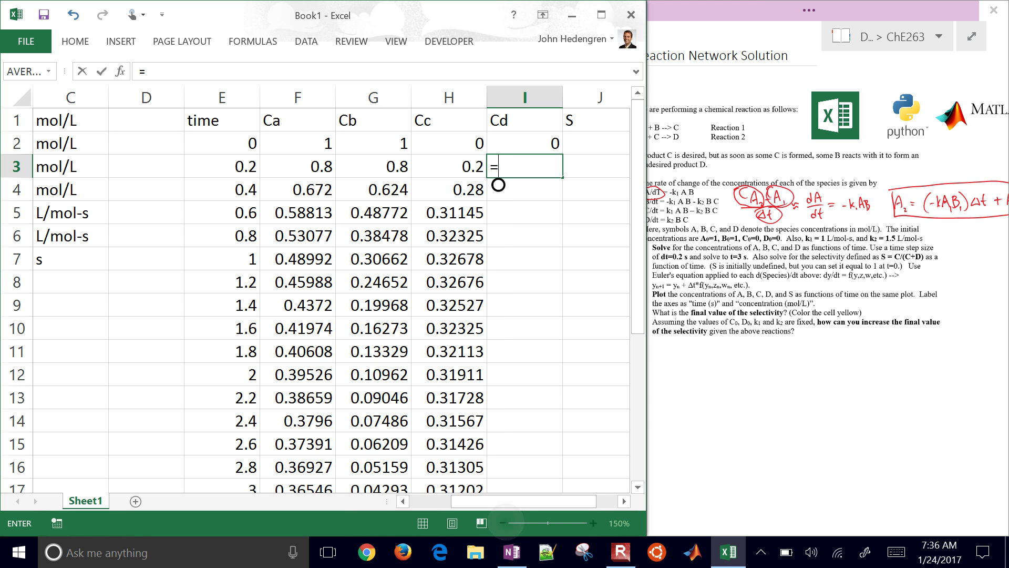
{"action": "key", "text": "BackSpace"}
{"action": "key", "text": "Return"}
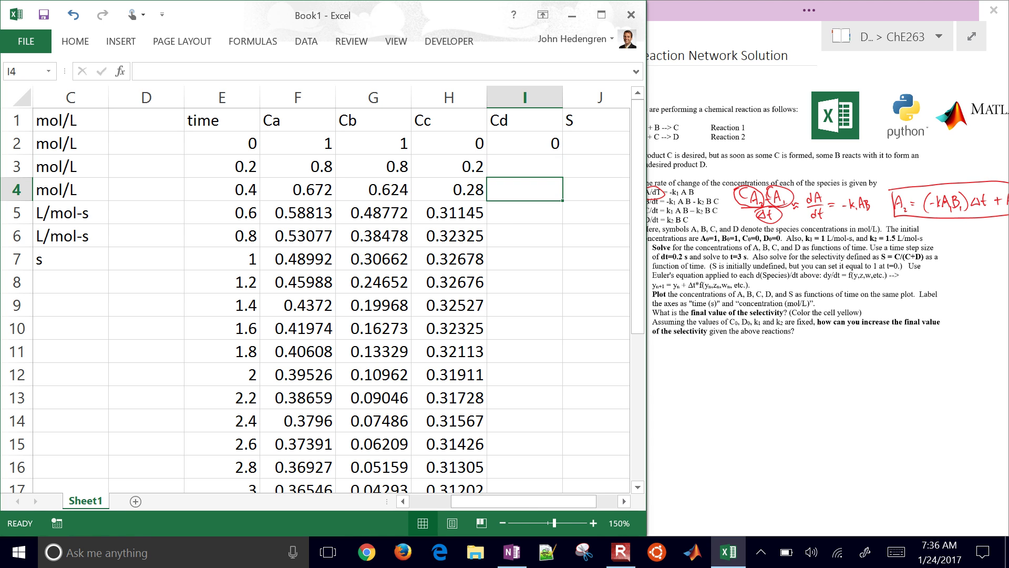
Begin the Cd formula in I3 with the rate term =($B$6*G2*H2, keeping the k2 reference absolute.
{"action": "scroll", "coordinate": [331, 295], "scroll_direction": "down", "scroll_amount": 1}
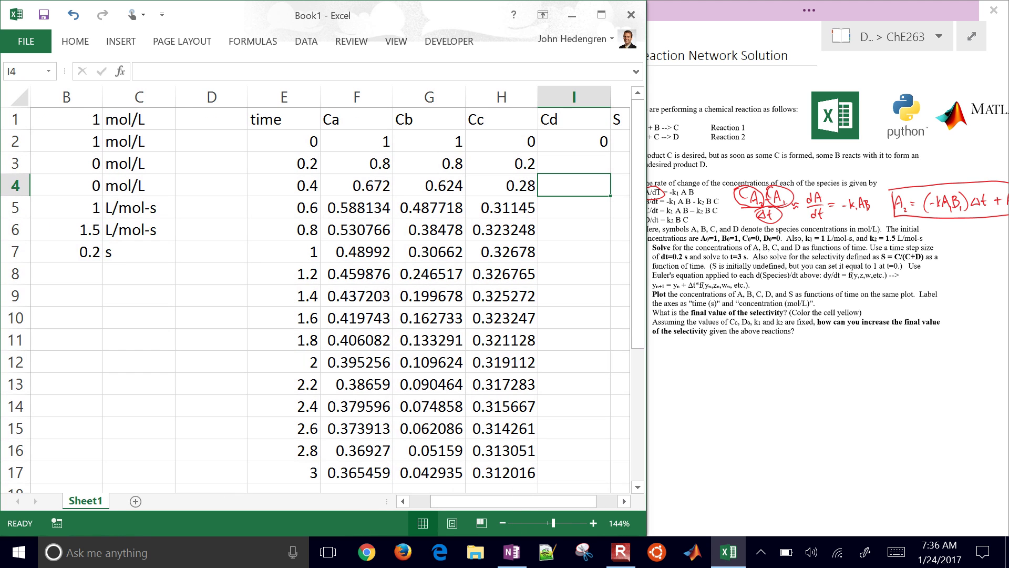
{"action": "scroll", "coordinate": [315, 289], "scroll_direction": "down", "scroll_amount": 1}
{"action": "scroll", "coordinate": [316, 289], "scroll_direction": "down", "scroll_amount": 3}
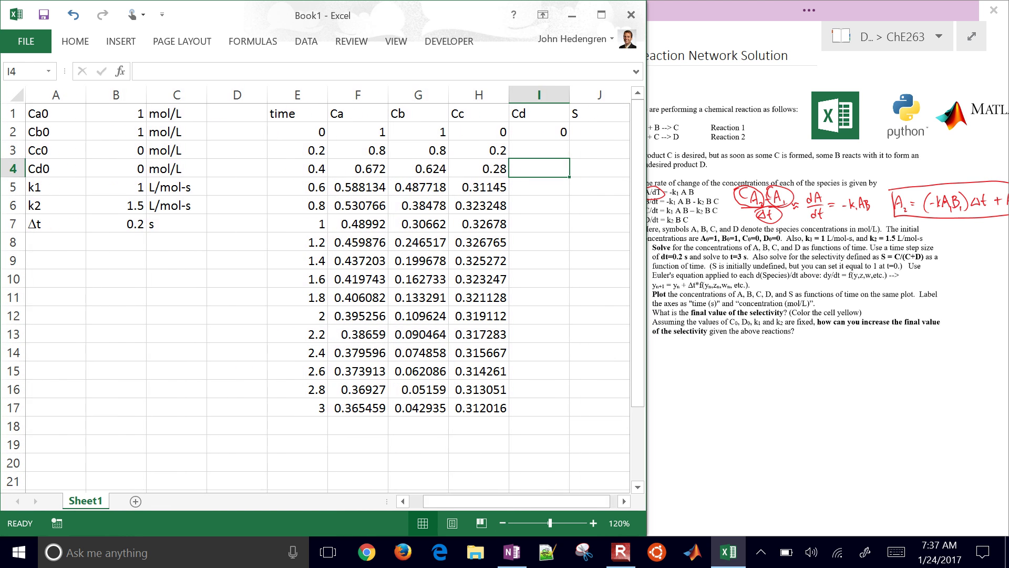
{"action": "key", "text": "Down"}
{"action": "key", "text": "Up"}
{"action": "key", "text": "Up"}
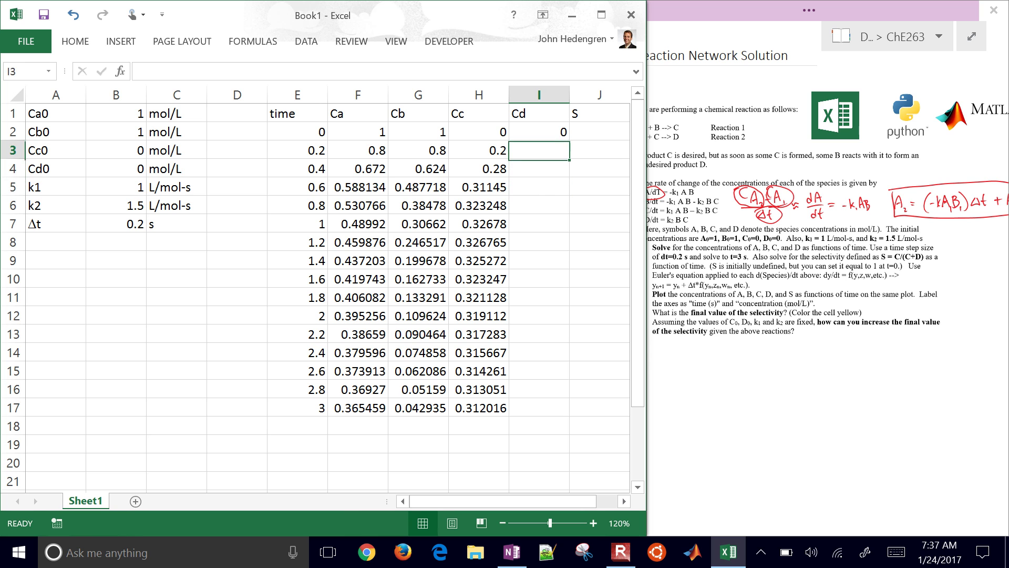
{"action": "type", "text": "="}
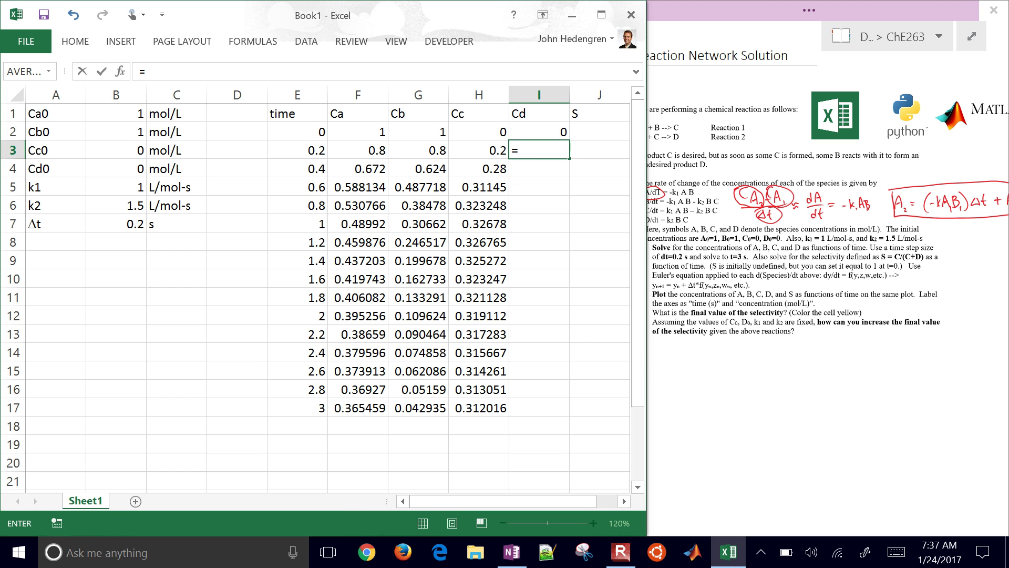
{"action": "type", "text": "("}
{"action": "left_click", "coordinate": [126, 205]}
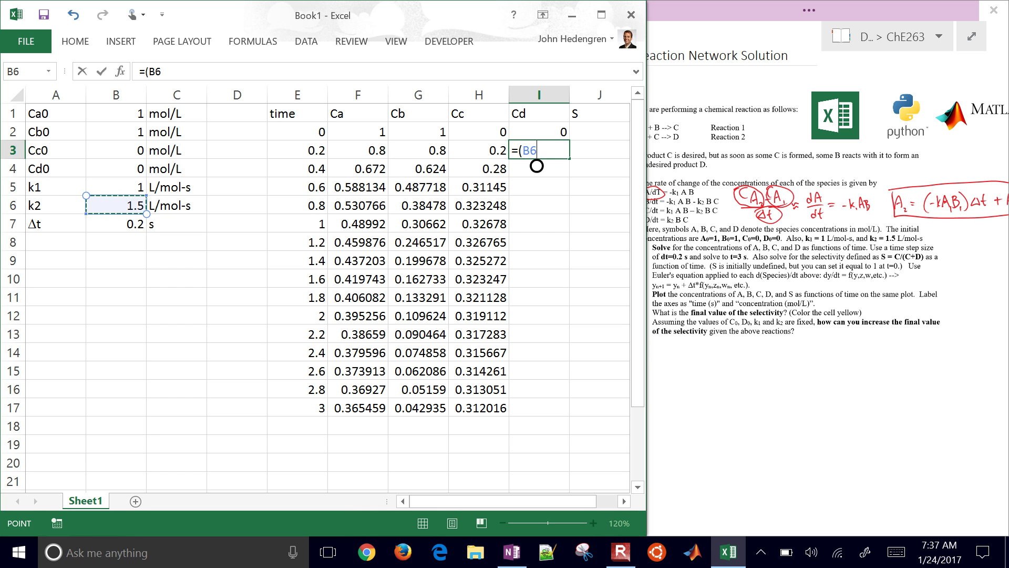
{"action": "key", "text": "F4"}
{"action": "type", "text": "*"}
{"action": "left_click", "coordinate": [419, 127]}
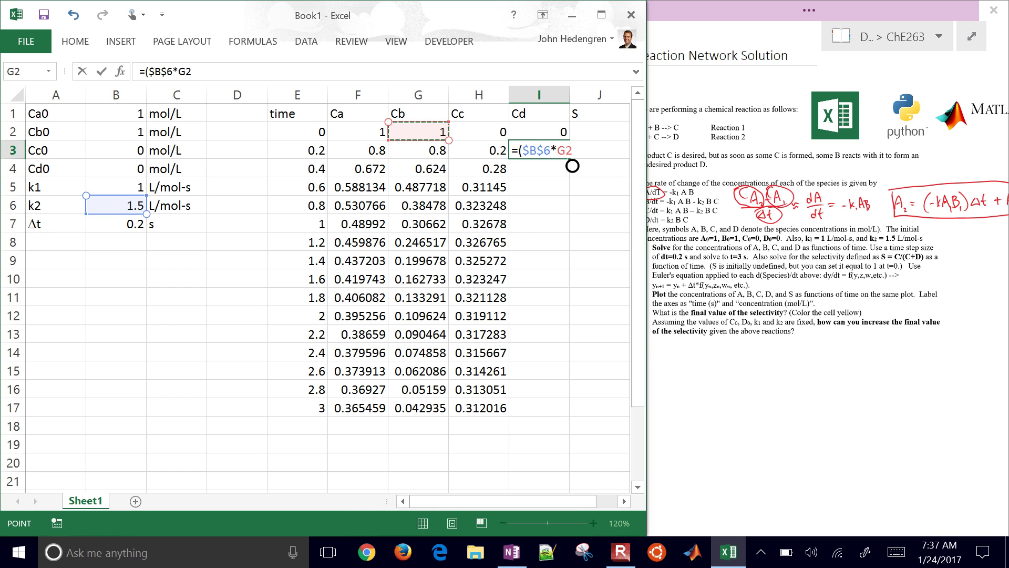
{"action": "type", "text": "*"}
{"action": "left_click", "coordinate": [478, 131]}
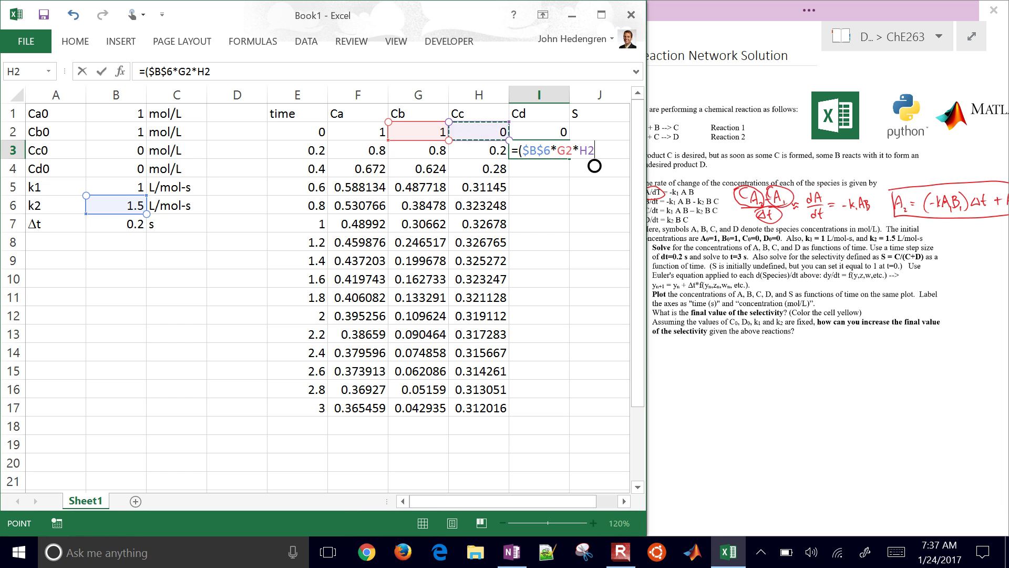
Complete the I3 formula with )*$B$7+I2 and fill it down the Cd column to row 17.
{"action": "type", "text": ")*"}
{"action": "left_click", "coordinate": [116, 224]}
{"action": "key", "text": "F4"}
{"action": "type", "text": "+"}
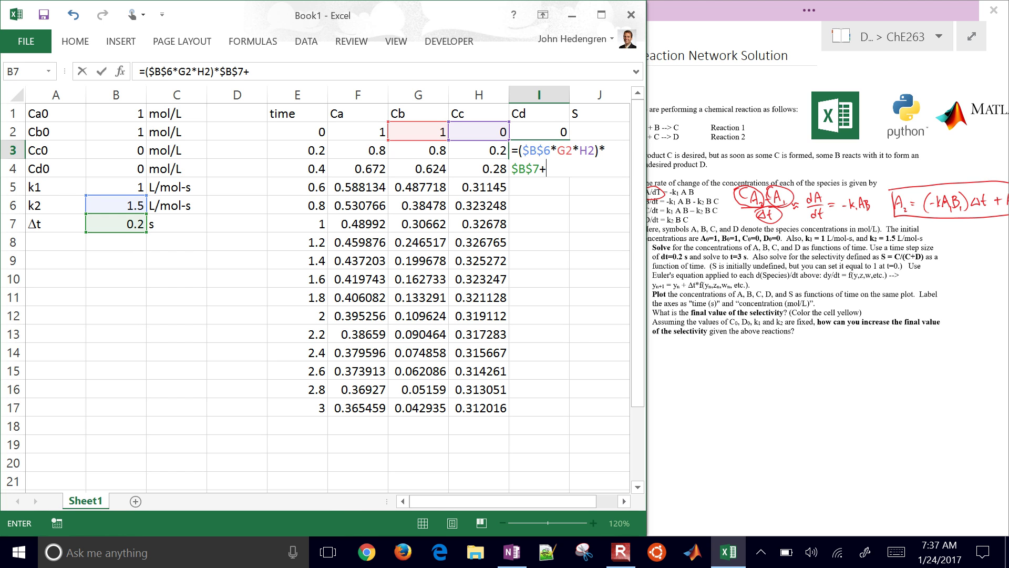
{"action": "type", "text": "I2"}
{"action": "key", "text": "Return"}
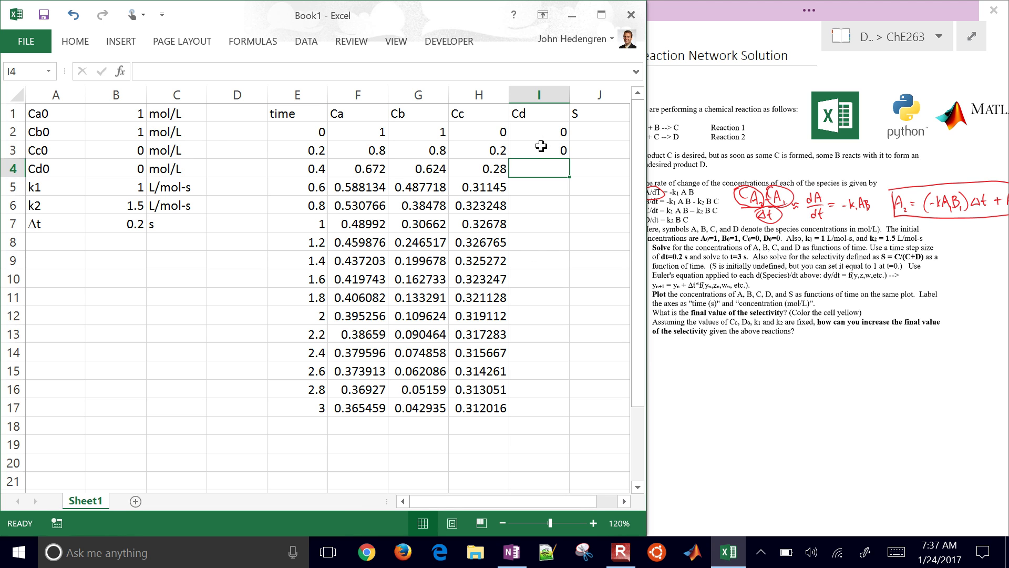
{"action": "left_click", "coordinate": [541, 147]}
{"action": "double_click", "coordinate": [569, 158]}
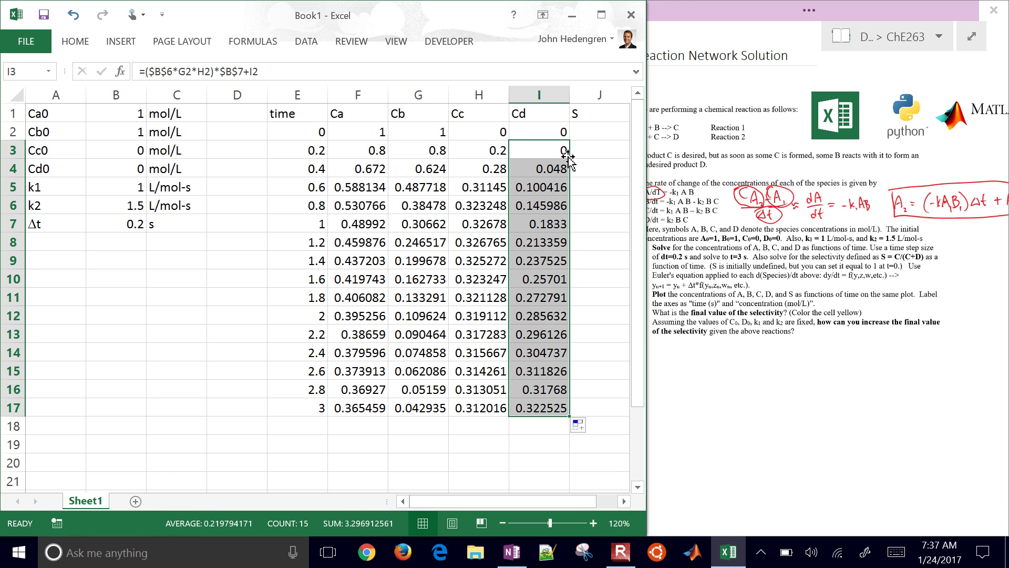
Enter the selectivity formula =H2/(H2+I2) in J2, following the definition of S in the OneNote problem statement.
{"action": "key", "text": "Up"}
{"action": "key", "text": "Right"}
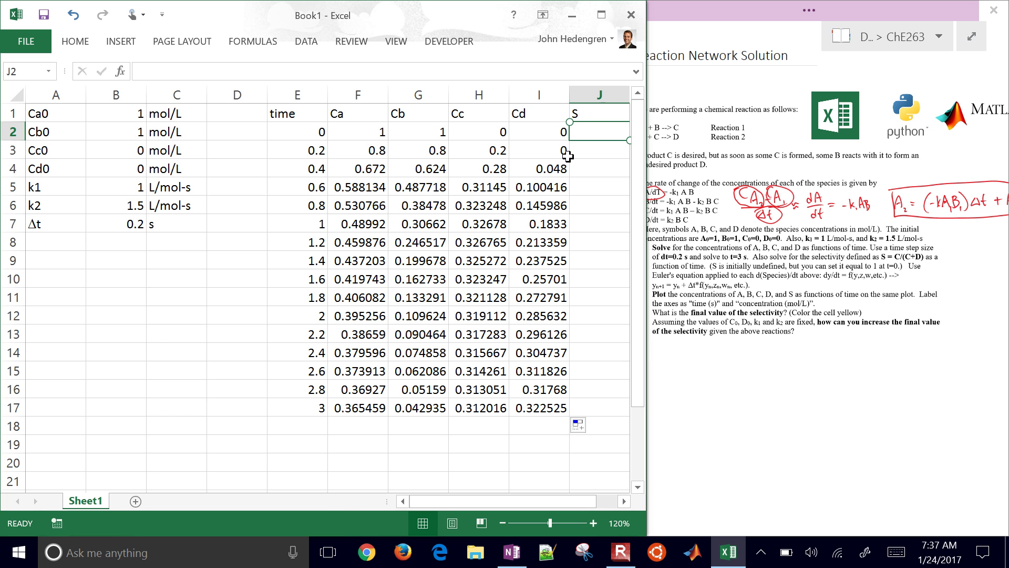
{"action": "key", "text": "alt+Tab"}
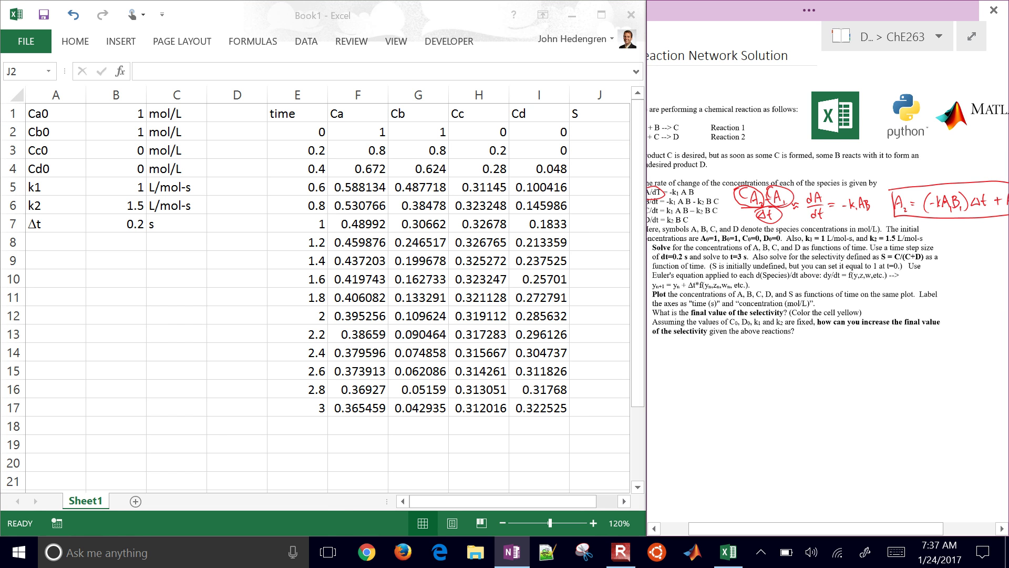
{"action": "scroll", "coordinate": [885, 190], "scroll_direction": "down", "scroll_amount": 1}
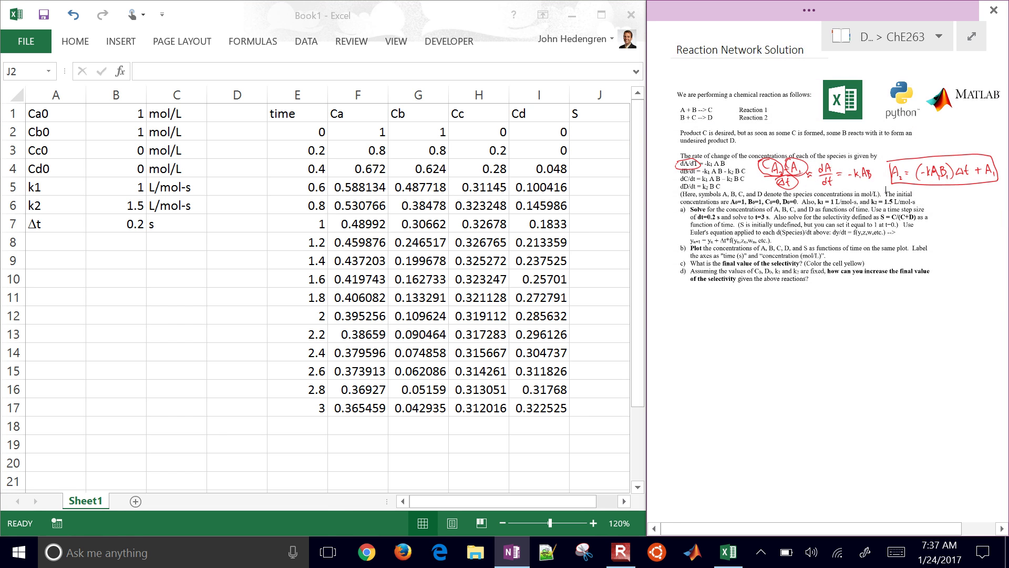
{"action": "scroll", "coordinate": [917, 218], "scroll_direction": "up", "scroll_amount": 5}
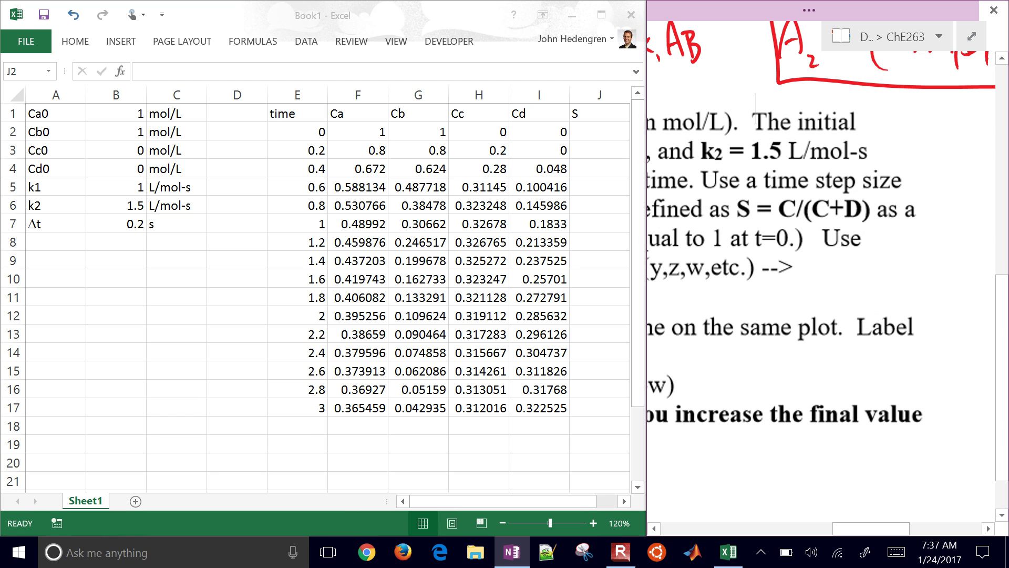
{"action": "left_click", "coordinate": [599, 132]}
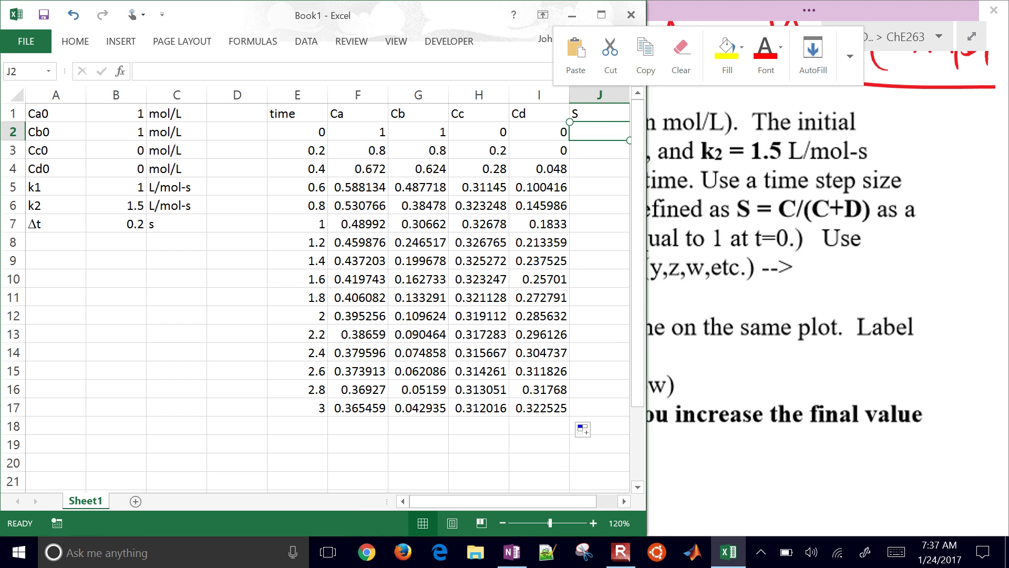
{"action": "type", "text": "="}
{"action": "left_click", "coordinate": [479, 131]}
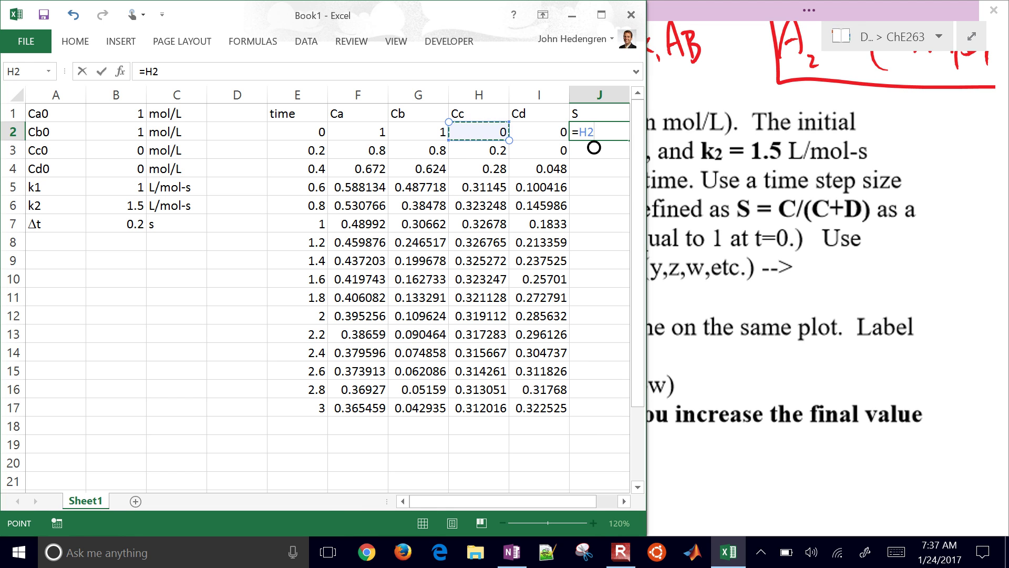
{"action": "type", "text": "/("}
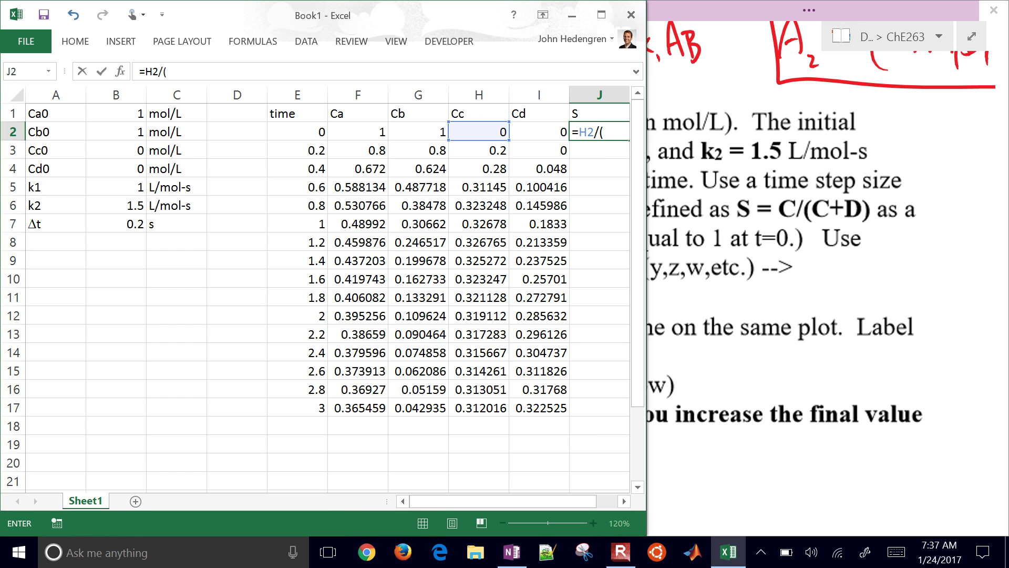
{"action": "left_click", "coordinate": [479, 132]}
{"action": "type", "text": "+"}
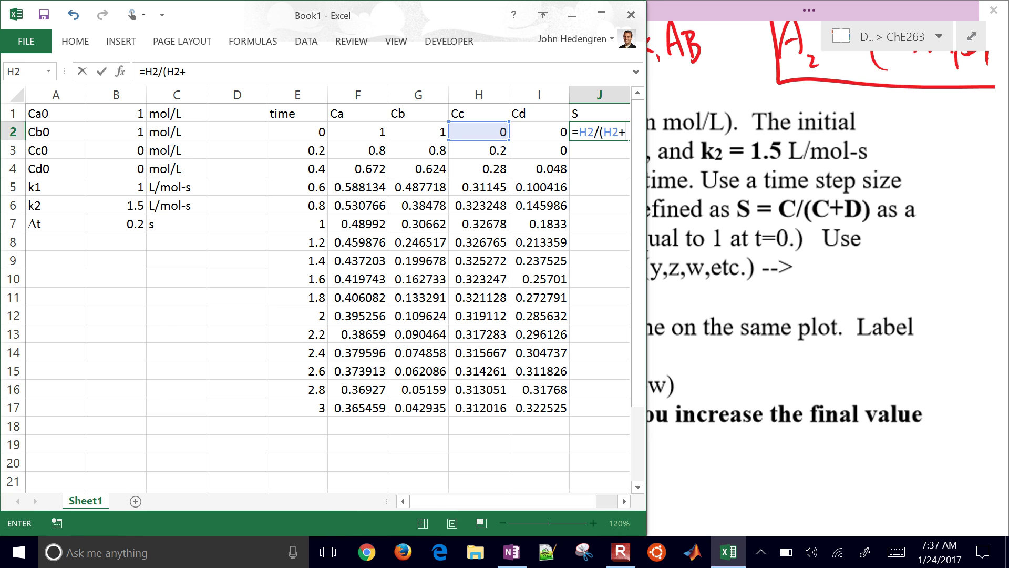
{"action": "left_click", "coordinate": [539, 131]}
{"action": "type", "text": ")"}
{"action": "key", "text": "Return"}
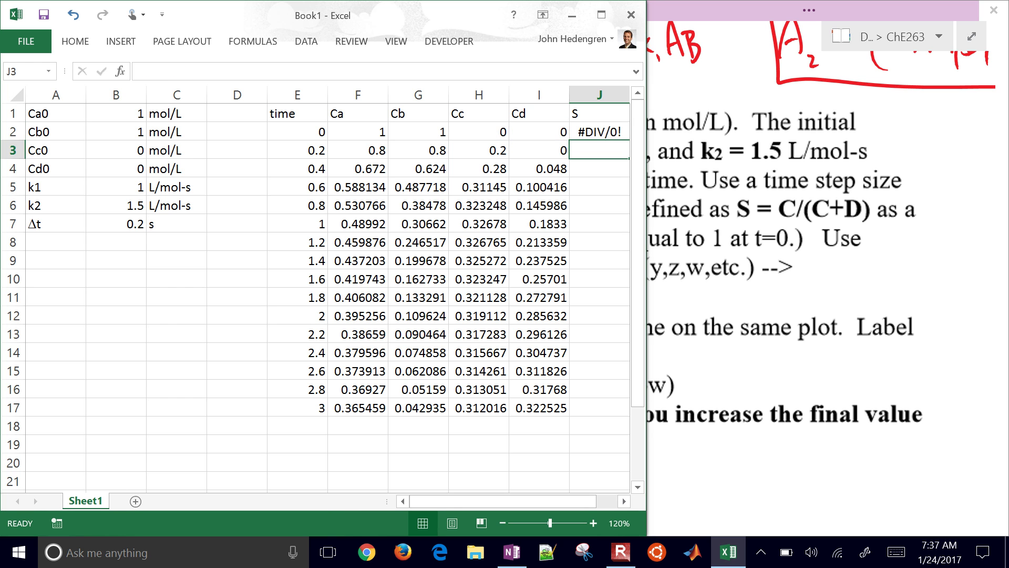
Fill the selectivity formula from J2 down the S column to row 17.
{"action": "left_click", "coordinate": [599, 132]}
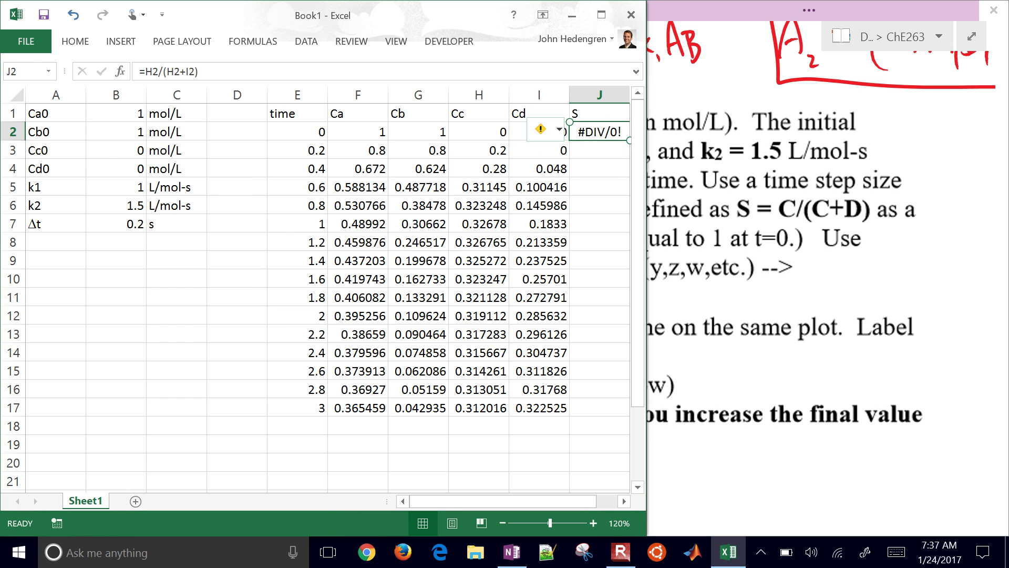
{"action": "left_click_drag", "start_coordinate": [502, 501], "coordinate": [523, 501]}
{"action": "left_click", "coordinate": [537, 132]}
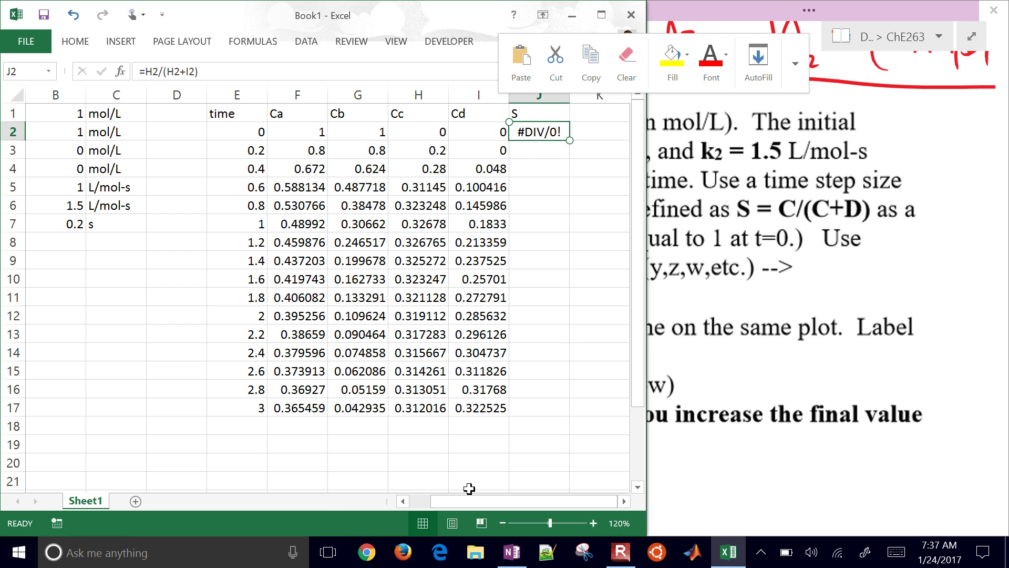
{"action": "left_click", "coordinate": [539, 130]}
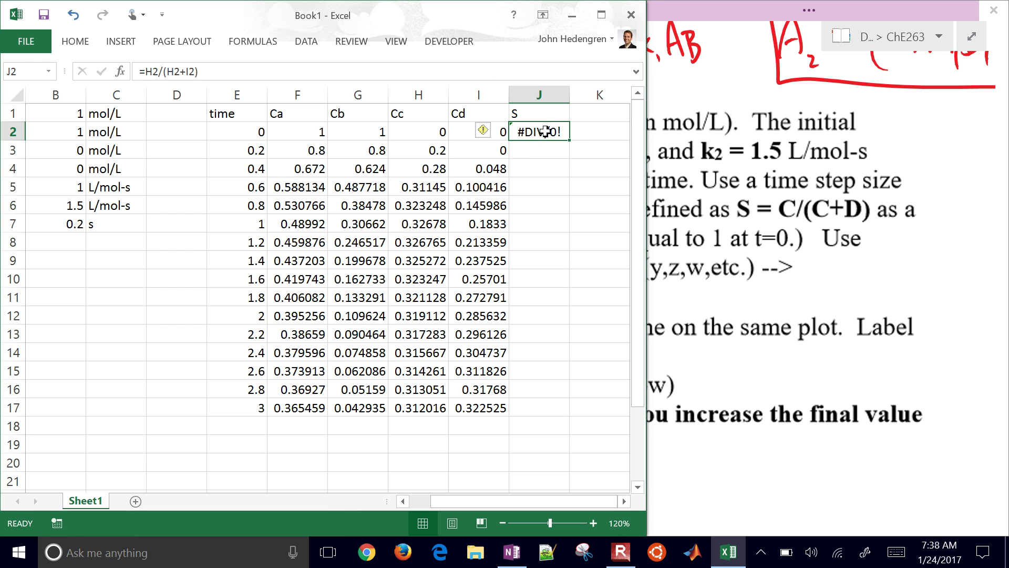
{"action": "double_click", "coordinate": [569, 140]}
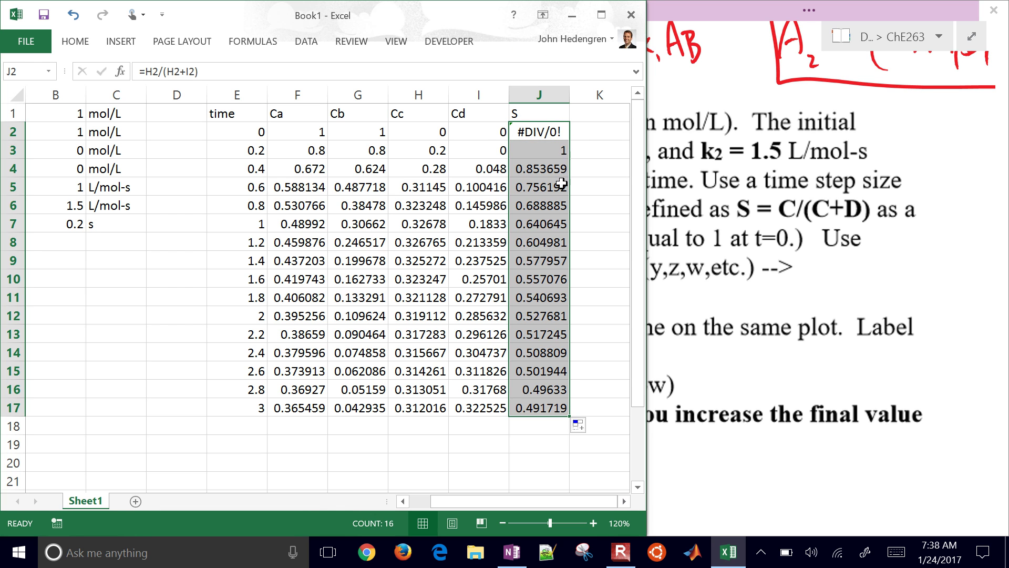
Replace the formula in J2 with the initial selectivity value 1.
{"action": "left_click", "coordinate": [537, 133]}
{"action": "left_click", "coordinate": [536, 132]}
{"action": "double_click", "coordinate": [537, 133]}
{"action": "key", "text": "Escape"}
{"action": "type", "text": "1"}
{"action": "key", "text": "Return"}
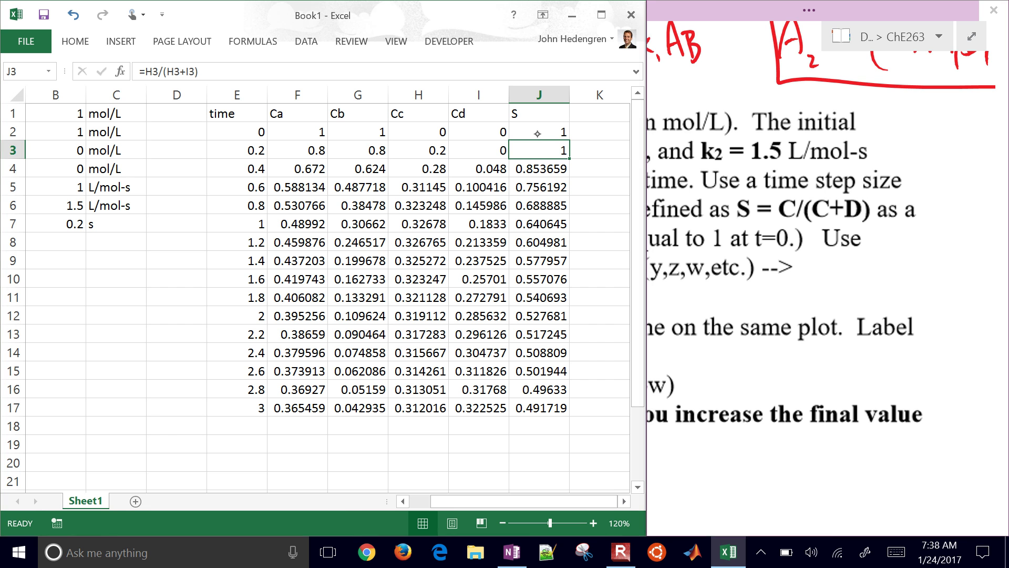
Switch to the OneNote problem statement to review the tasks, giving its window more width beside the workbook.
{"action": "left_click", "coordinate": [756, 109]}
{"action": "scroll", "coordinate": [822, 283], "scroll_direction": "down", "scroll_amount": 6}
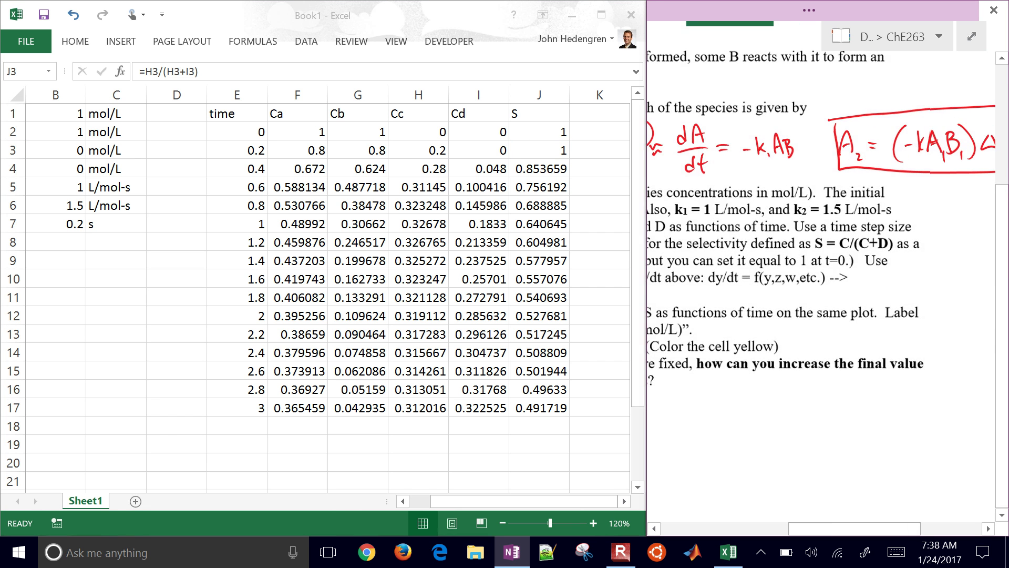
{"action": "scroll", "coordinate": [825, 289], "scroll_direction": "down", "scroll_amount": 3}
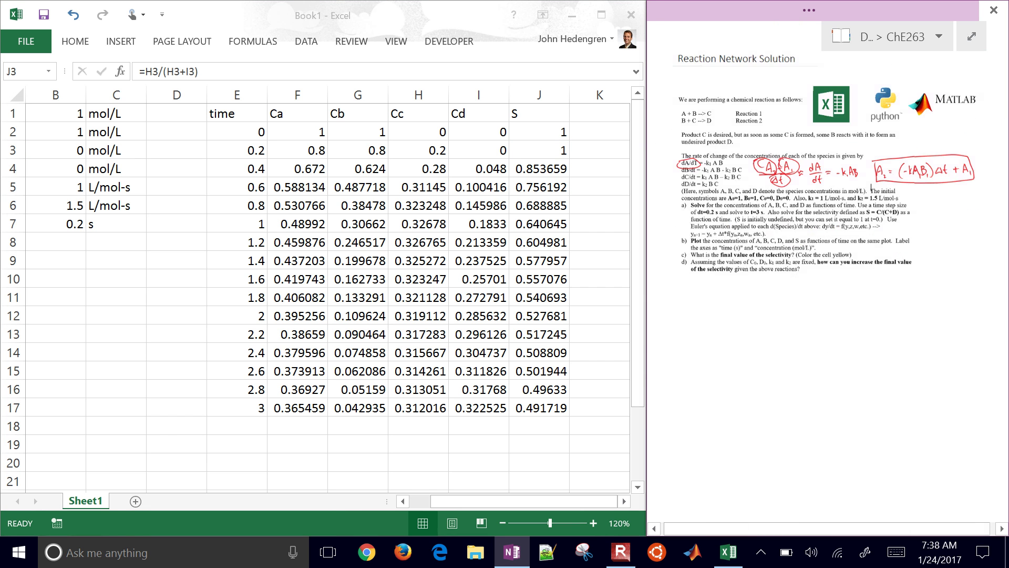
{"action": "scroll", "coordinate": [828, 289], "scroll_direction": "up", "scroll_amount": 5}
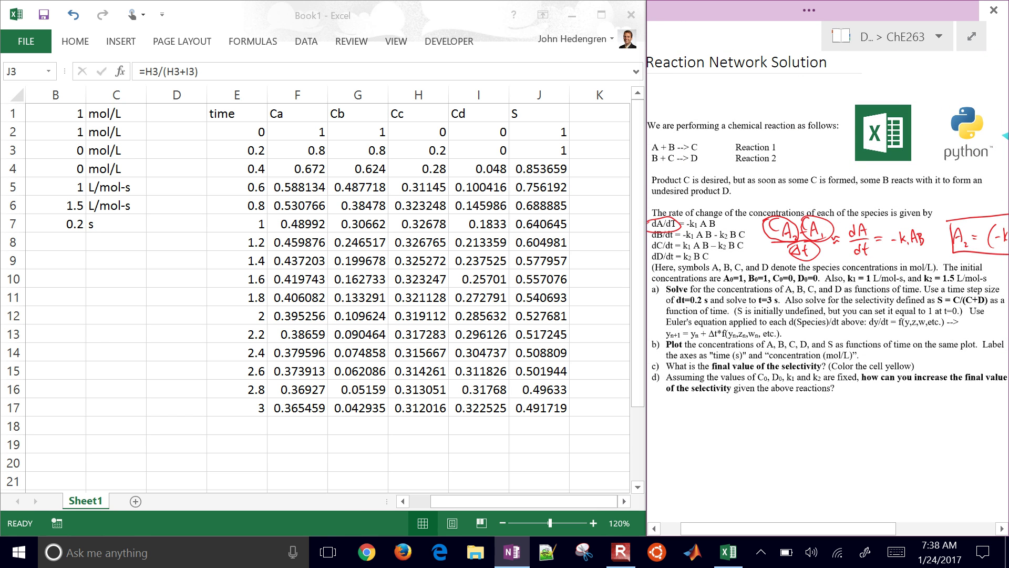
{"action": "left_click_drag", "start_coordinate": [647, 444], "coordinate": [608, 444]}
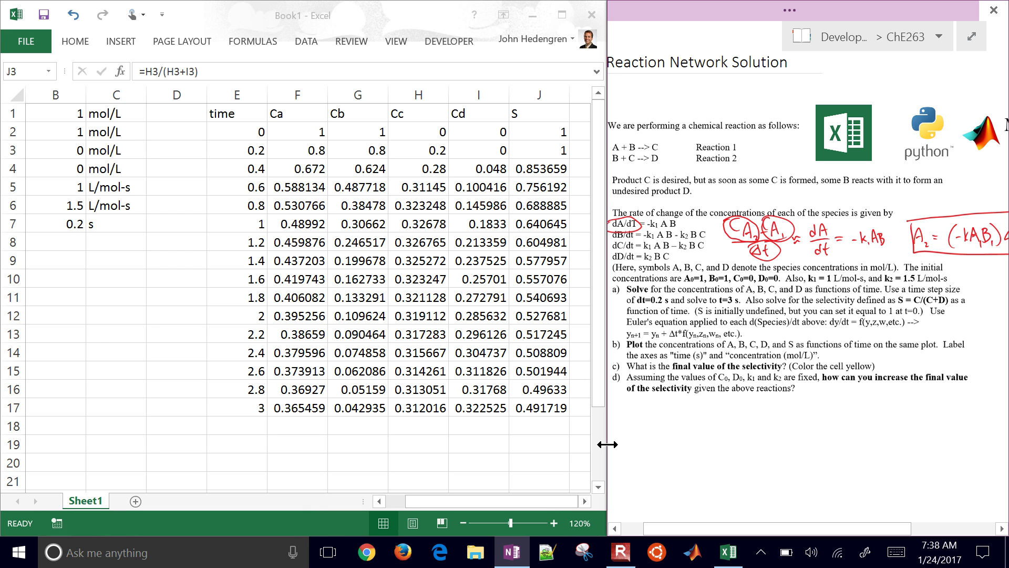
Insert a scatter chart with smooth lines and markers from the time, Ca, Cb, Cc, Cd and S data in E1:J17.
{"action": "left_click", "coordinate": [237, 113]}
{"action": "key", "text": "ctrl+Right"}
{"action": "key", "text": "ctrl+Left"}
{"action": "key", "text": "ctrl+shift+Right"}
{"action": "key", "text": "ctrl+shift+Down"}
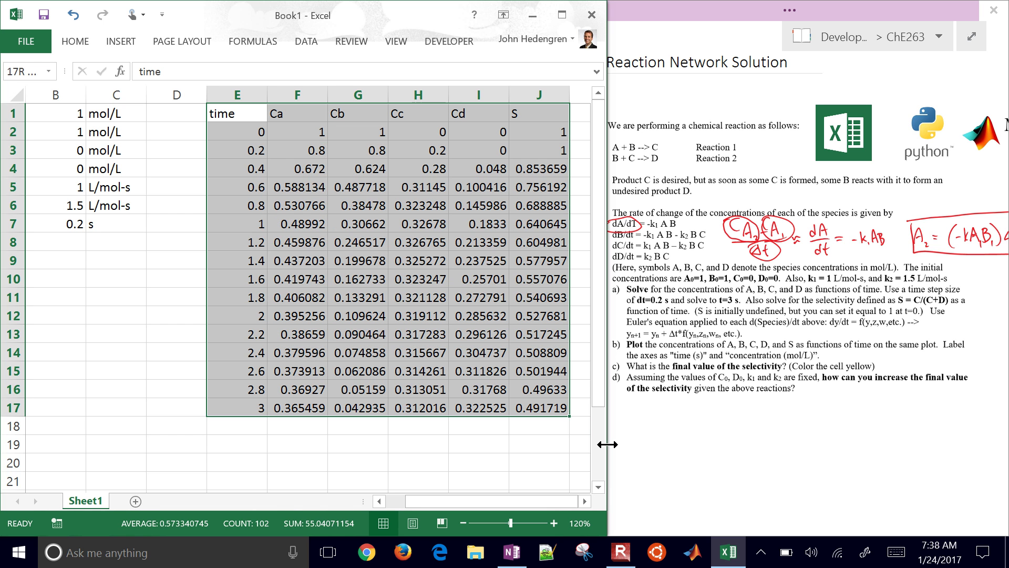
{"action": "key", "text": "alt"}
{"action": "key", "text": "n"}
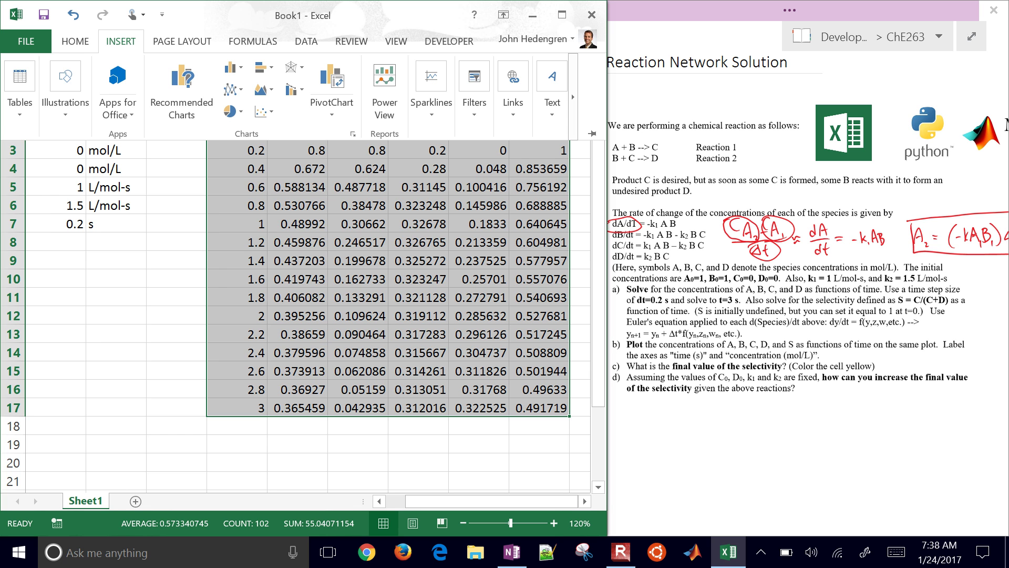
{"action": "key", "text": "d"}
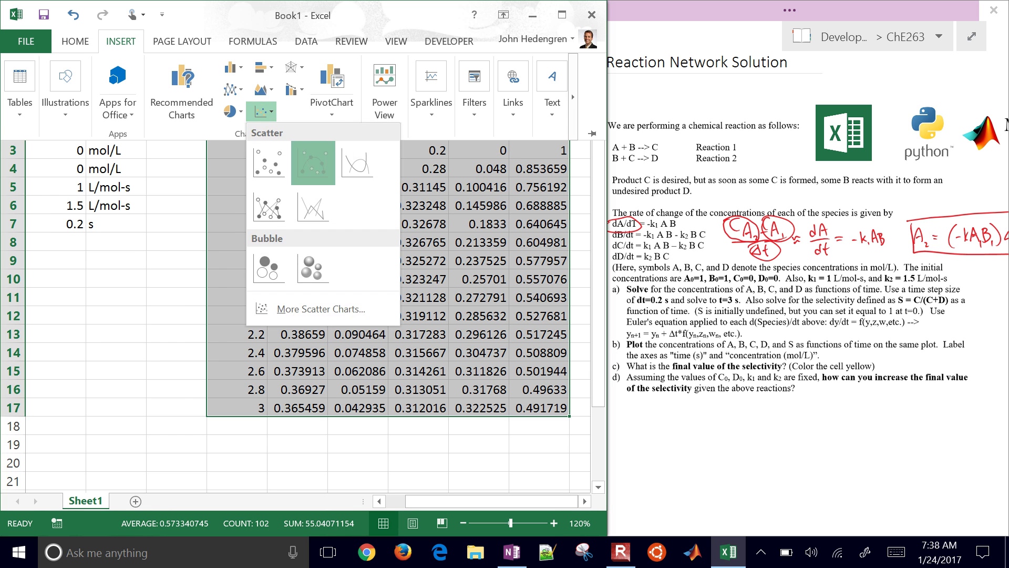
{"action": "left_click", "coordinate": [315, 169]}
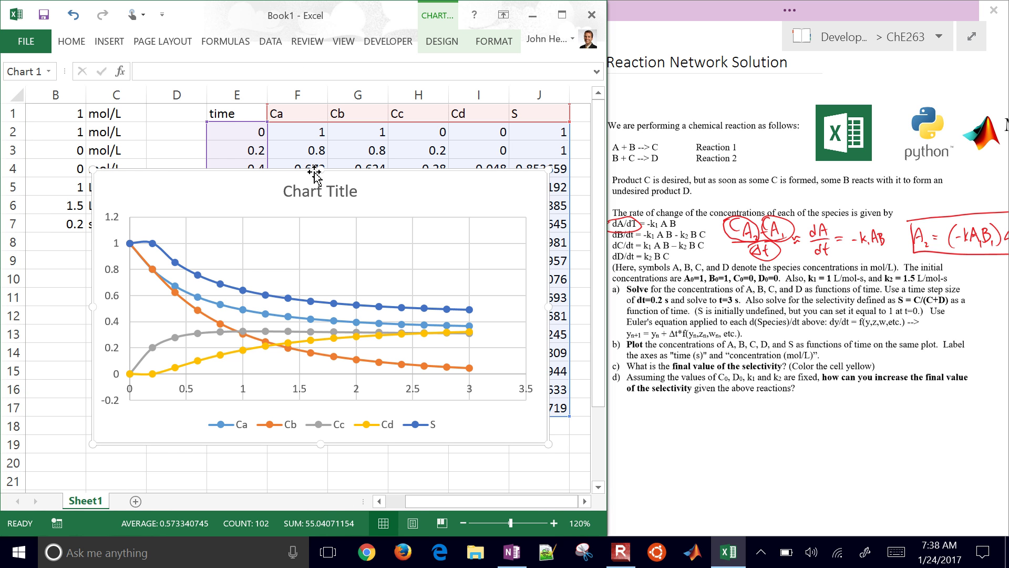
Delete the chart title and return to the OneNote problem statement for the axis label requirements.
{"action": "left_click", "coordinate": [314, 173]}
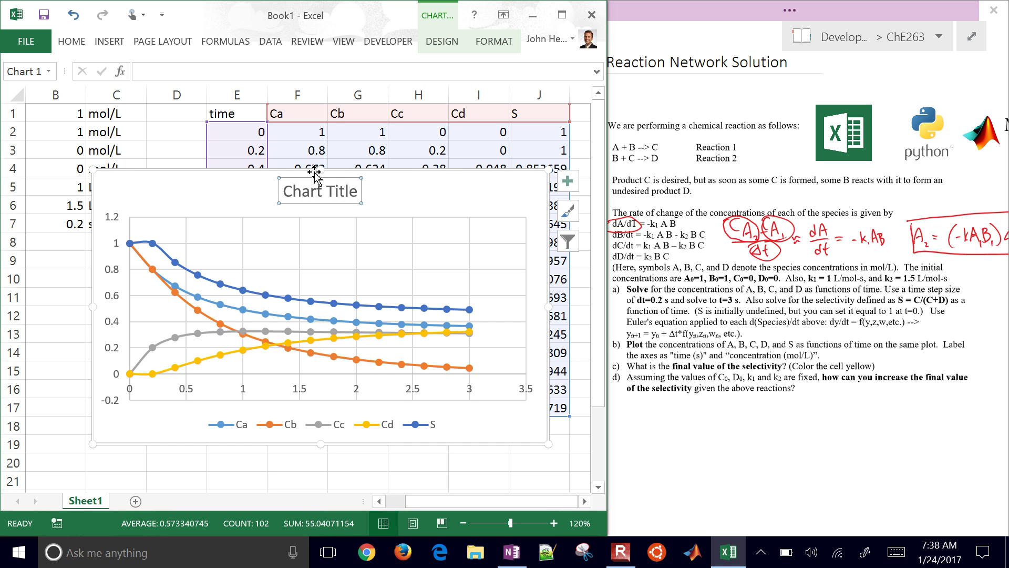
{"action": "key", "text": "Delete"}
{"action": "left_click", "coordinate": [804, 358]}
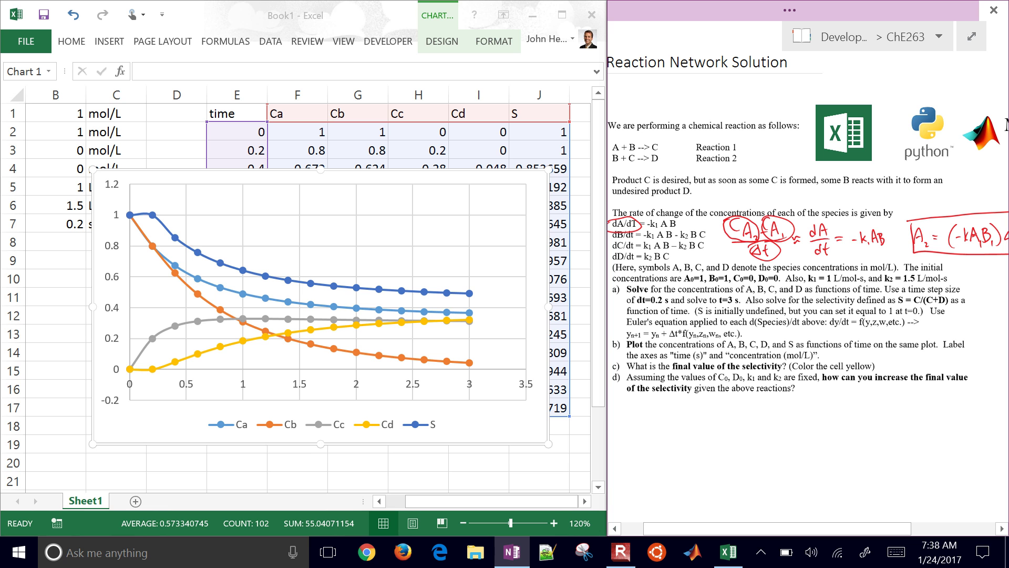
Add a primary horizontal axis title to the chart reading "time (s)".
{"action": "left_click", "coordinate": [494, 42]}
{"action": "left_click", "coordinate": [442, 41]}
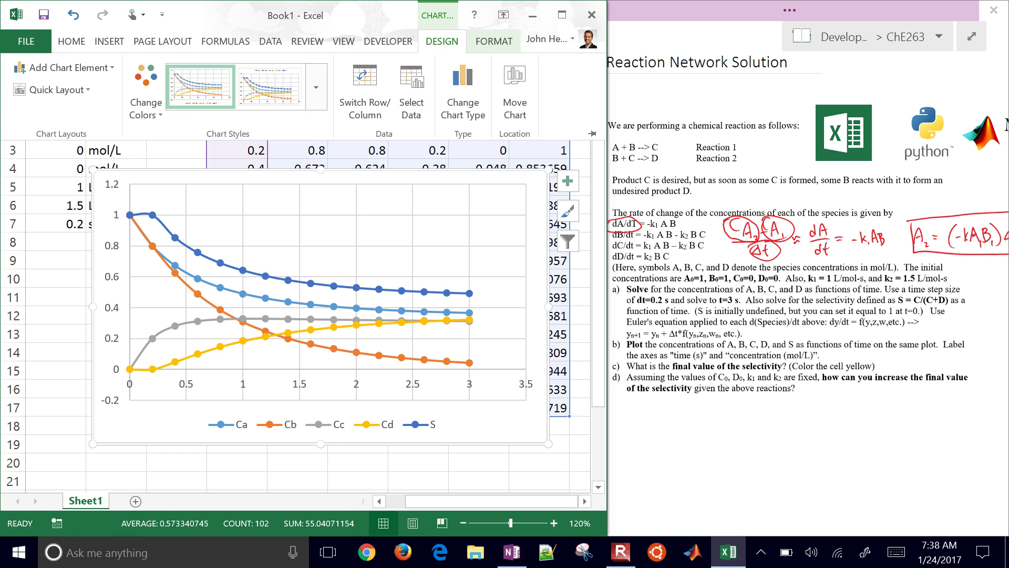
{"action": "left_click", "coordinate": [63, 67]}
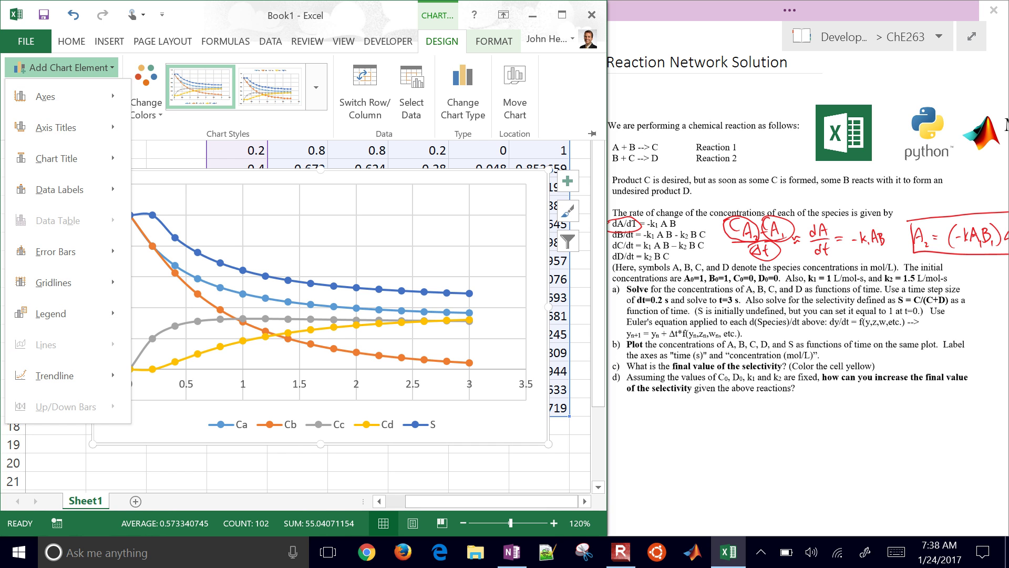
{"action": "mouse_move", "coordinate": [56, 128]}
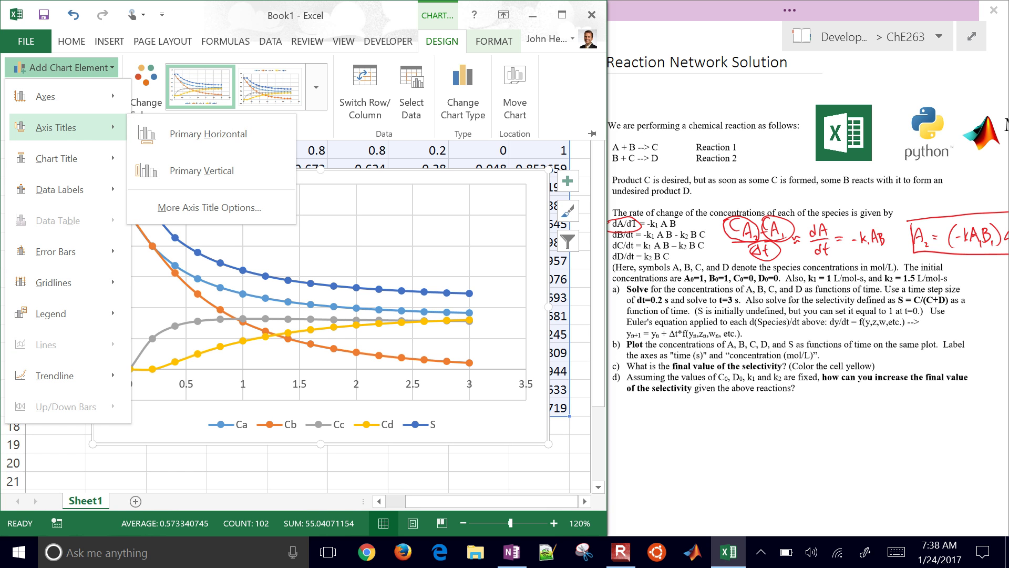
{"action": "left_click", "coordinate": [209, 133]}
{"action": "left_click", "coordinate": [305, 400]}
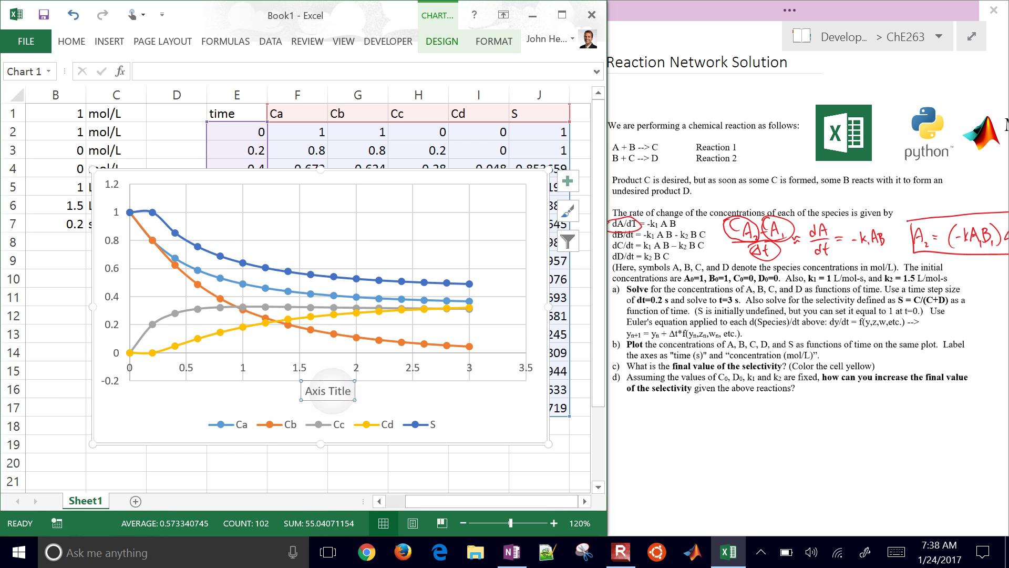
{"action": "left_click_drag", "start_coordinate": [305, 404], "coordinate": [352, 398]}
{"action": "key", "text": "BackSpace"}
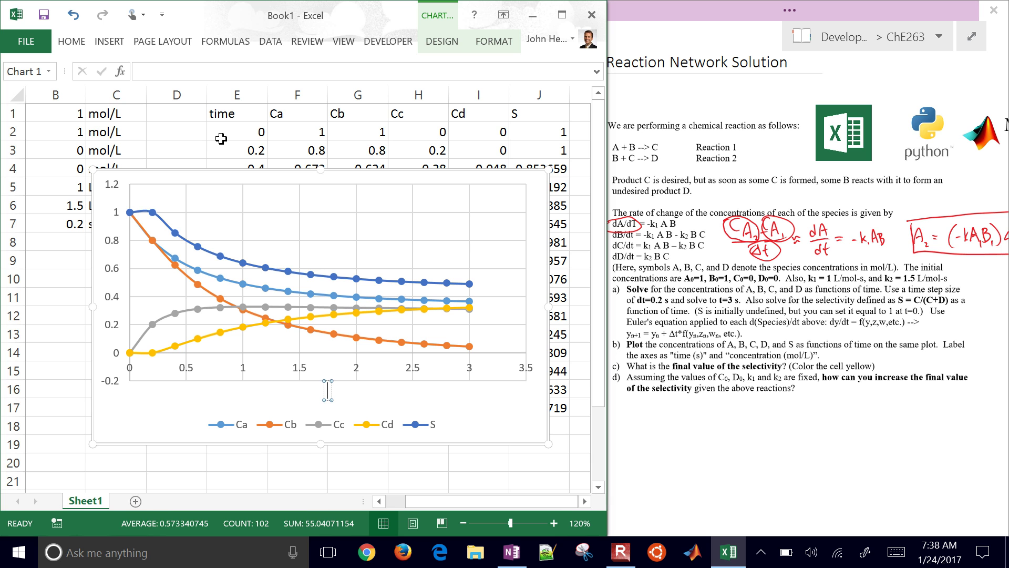
{"action": "type", "text": "time (s)"}
{"action": "left_click", "coordinate": [496, 419]}
Add a primary vertical axis title to the chart reading "concentration (mol/L)".
{"action": "left_click", "coordinate": [109, 41]}
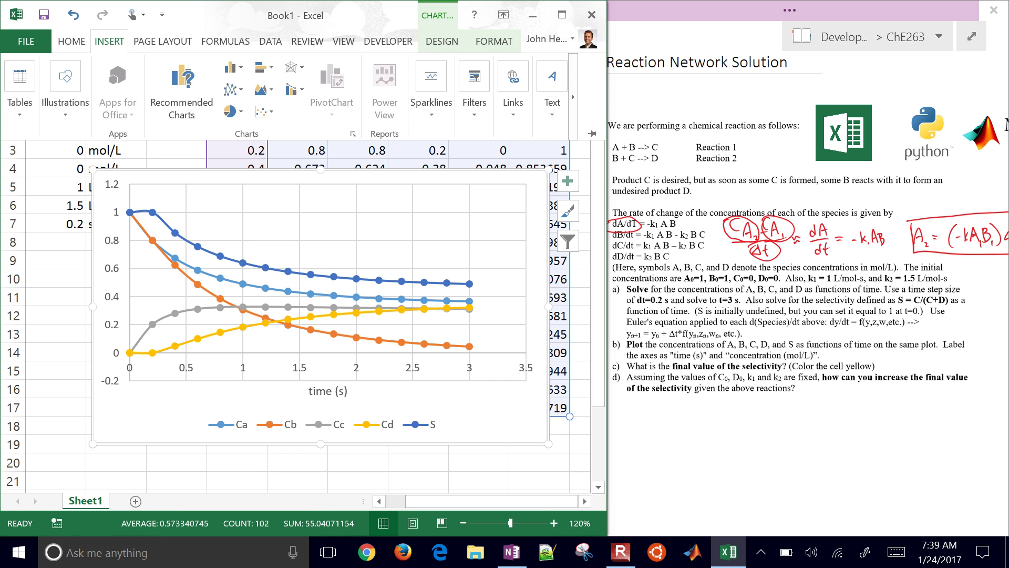
{"action": "left_click", "coordinate": [442, 42]}
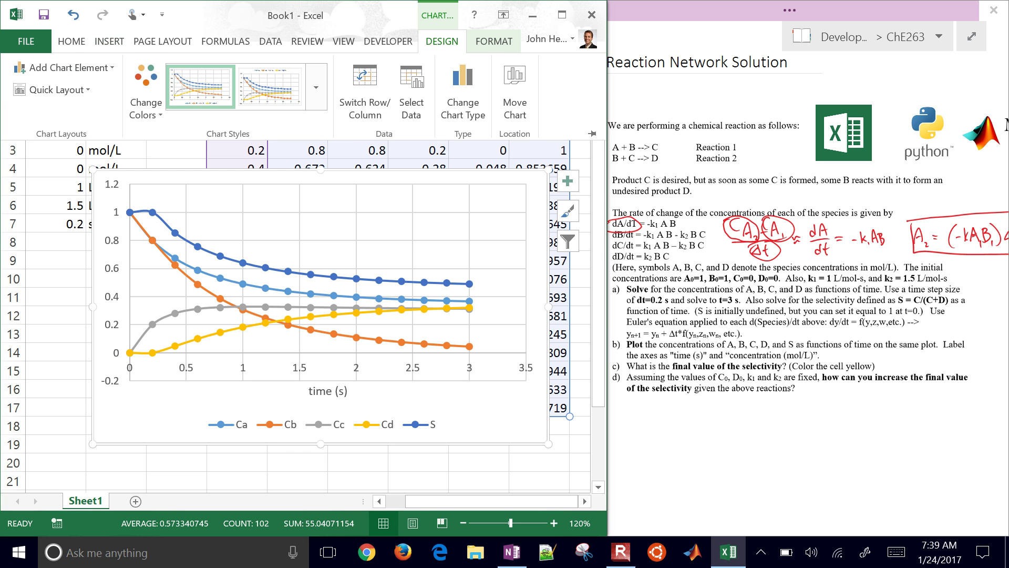
{"action": "left_click", "coordinate": [63, 68]}
{"action": "left_click", "coordinate": [55, 127]}
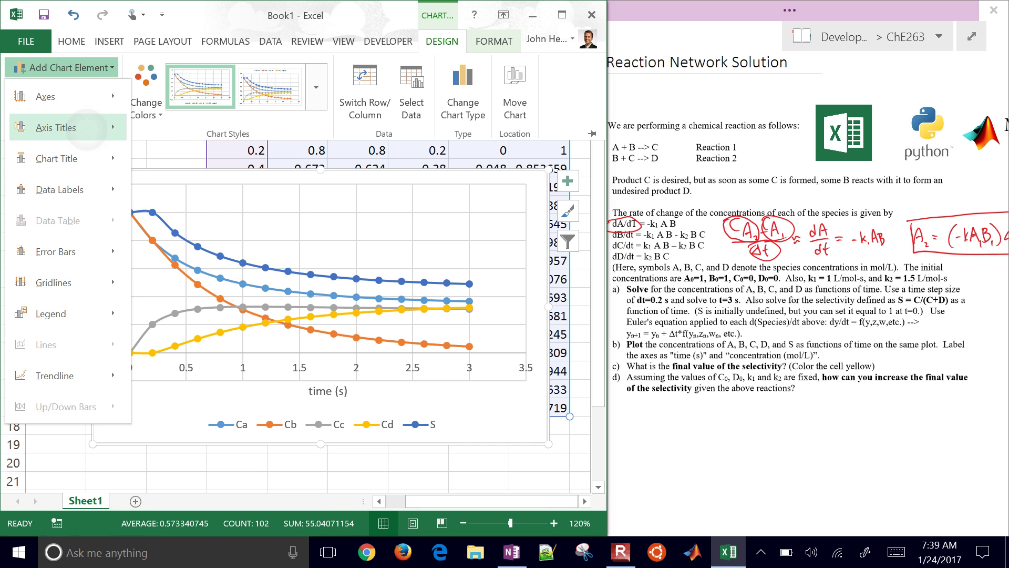
{"action": "left_click", "coordinate": [208, 171]}
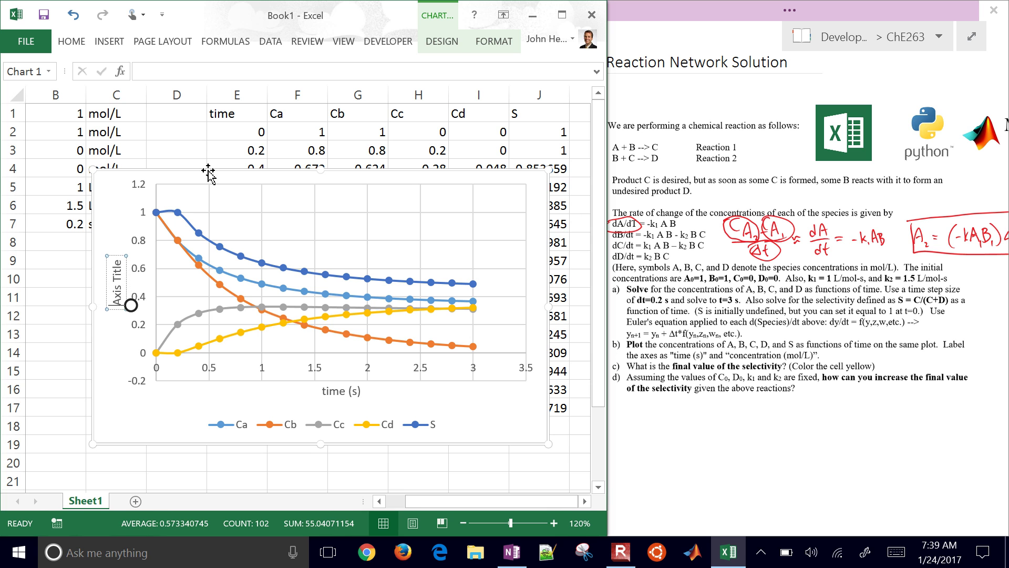
{"action": "triple_click", "coordinate": [117, 294]}
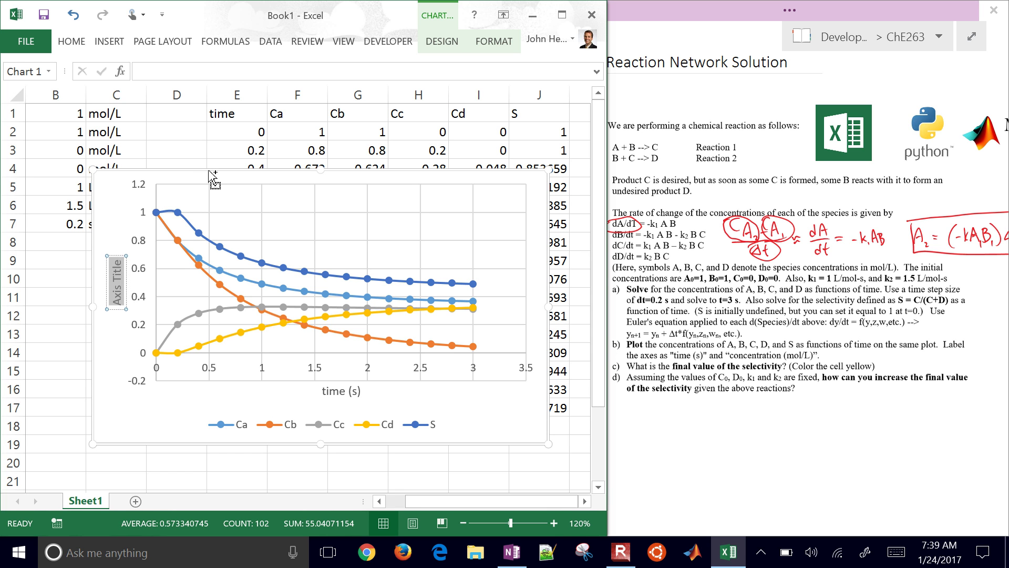
{"action": "key", "text": "BackSpace"}
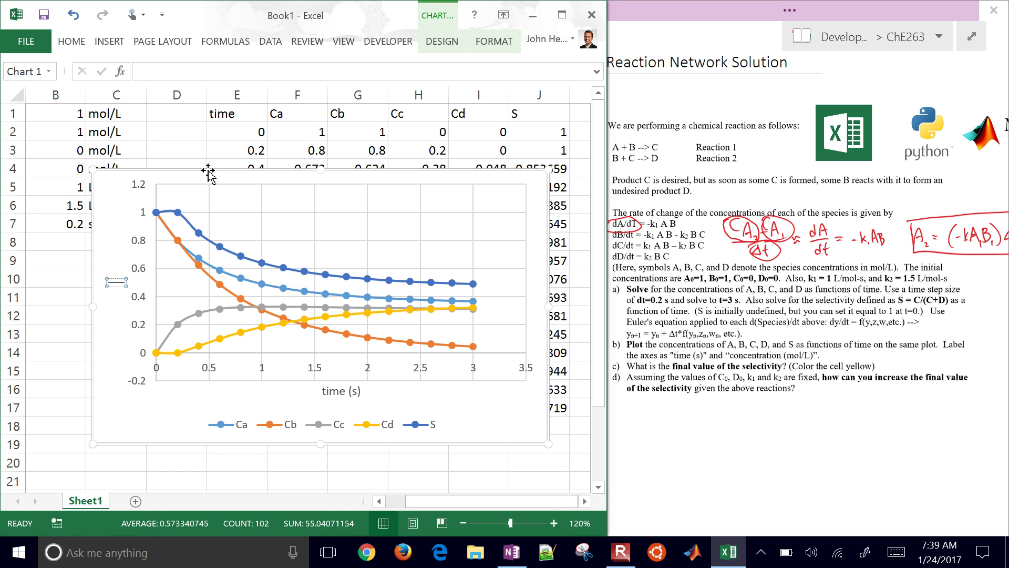
{"action": "type", "text": "concentration (mol/"}
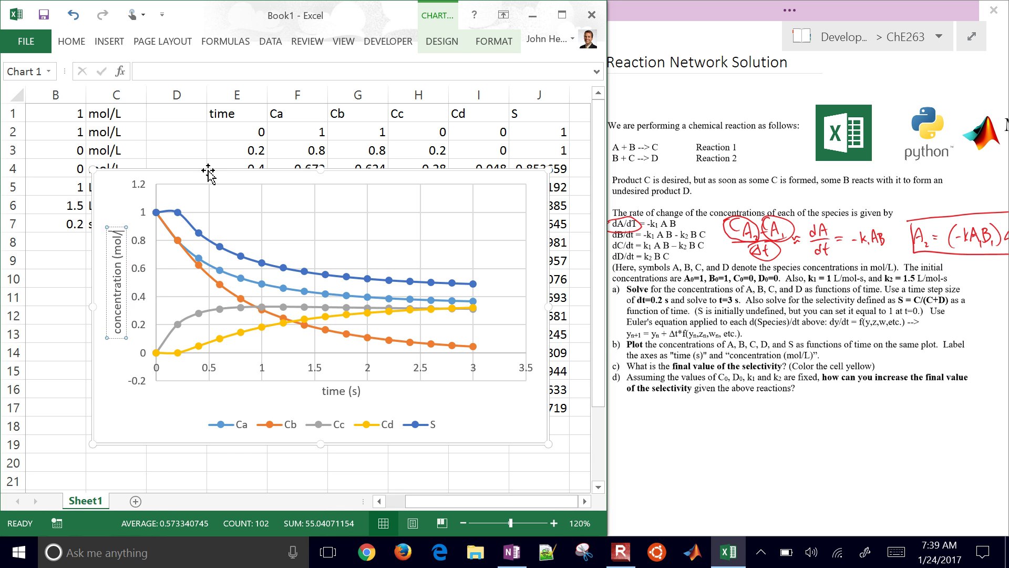
{"action": "type", "text": "L)"}
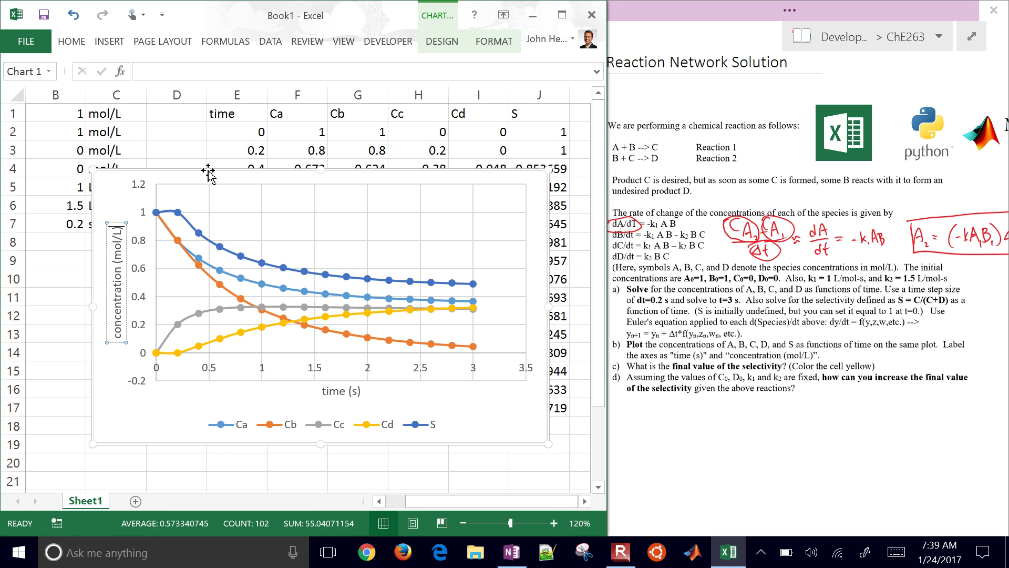
{"action": "left_click", "coordinate": [484, 407]}
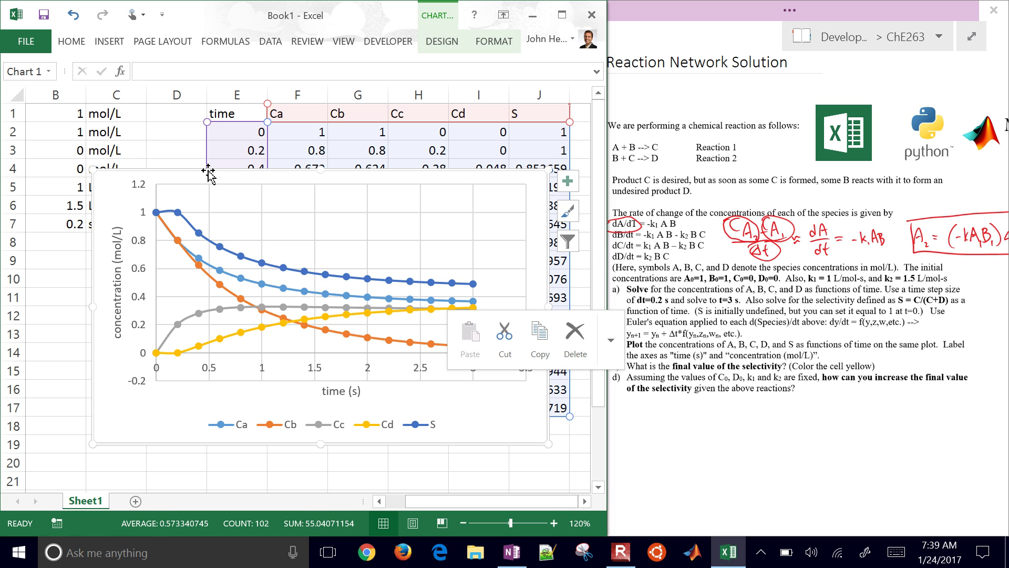
Move the chart clear of the S column and select the final selectivity value in J17.
{"action": "left_click", "coordinate": [794, 436]}
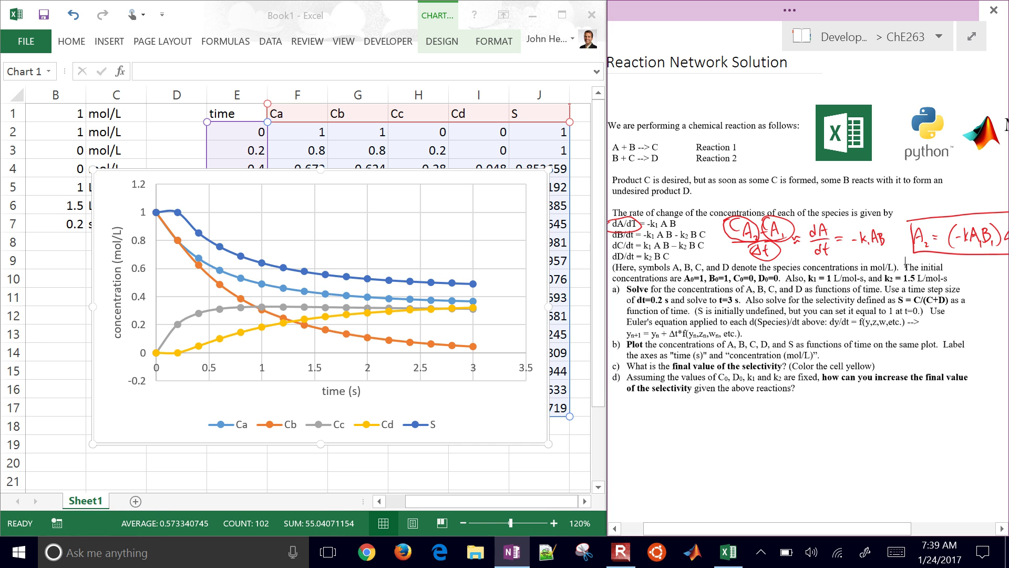
{"action": "left_click_drag", "start_coordinate": [208, 170], "coordinate": [130, 200]}
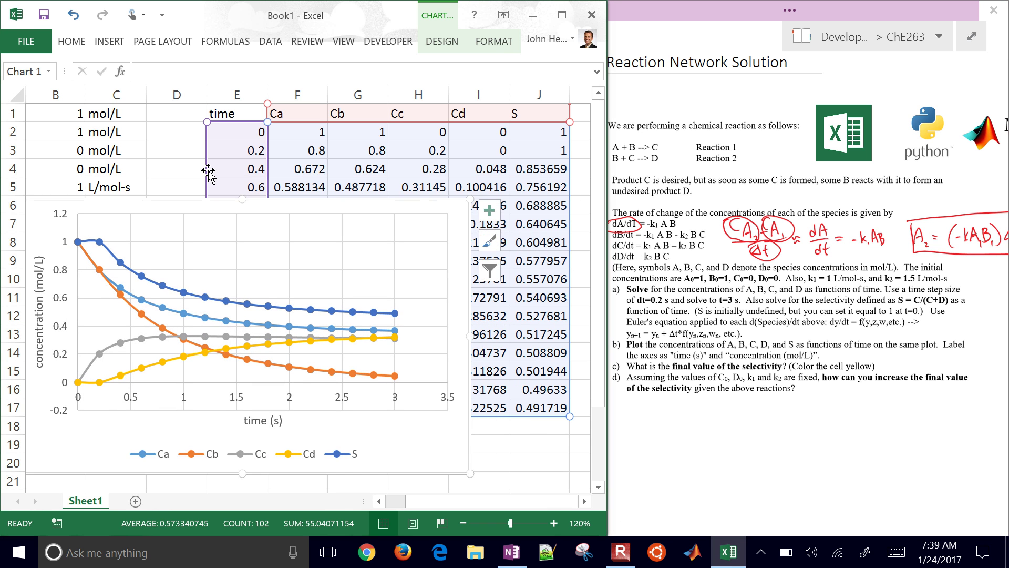
{"action": "left_click", "coordinate": [540, 408]}
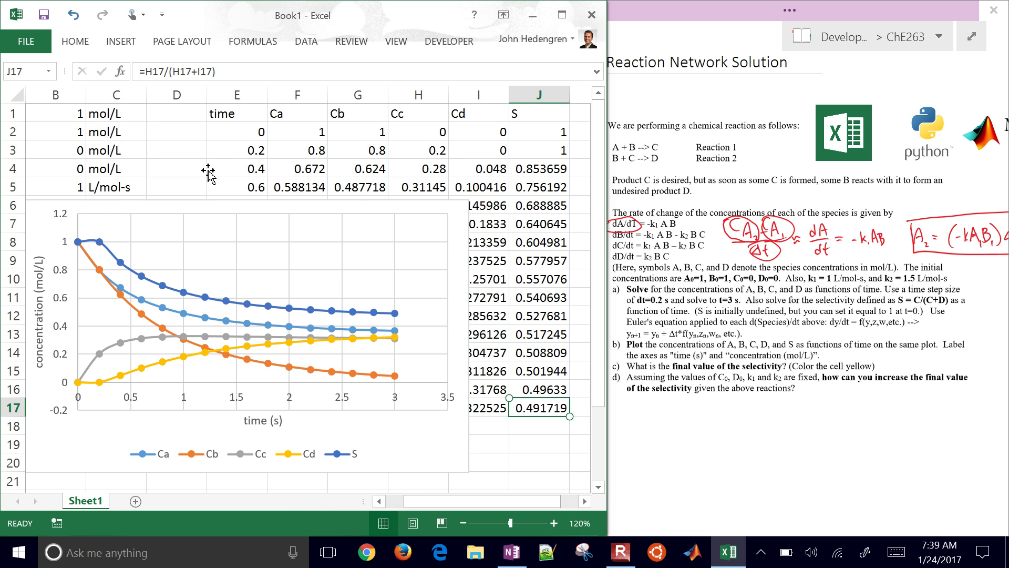
{"action": "scroll", "coordinate": [208, 171], "scroll_direction": "left", "scroll_amount": 1}
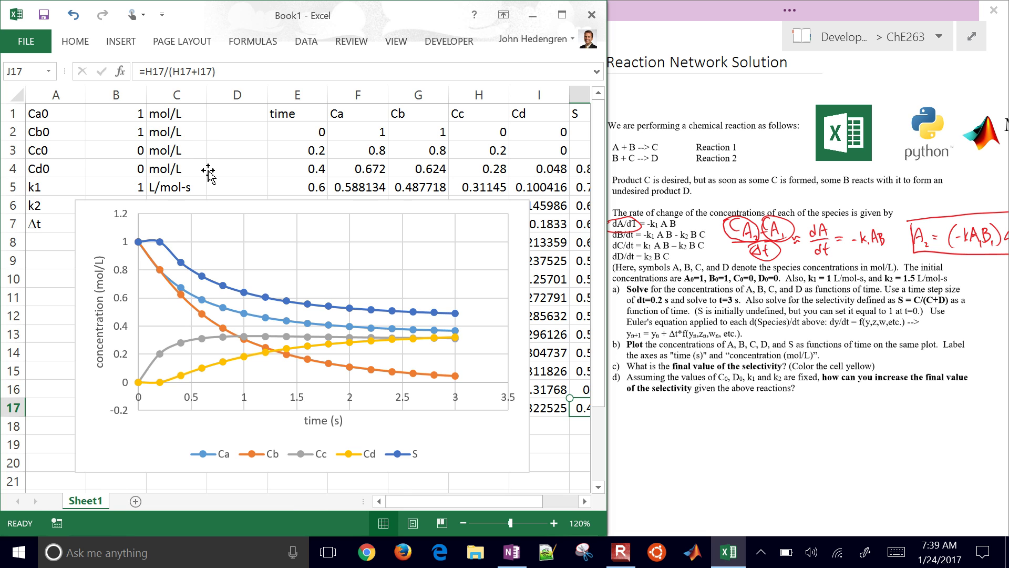
{"action": "scroll", "coordinate": [208, 170], "scroll_direction": "right", "scroll_amount": 1}
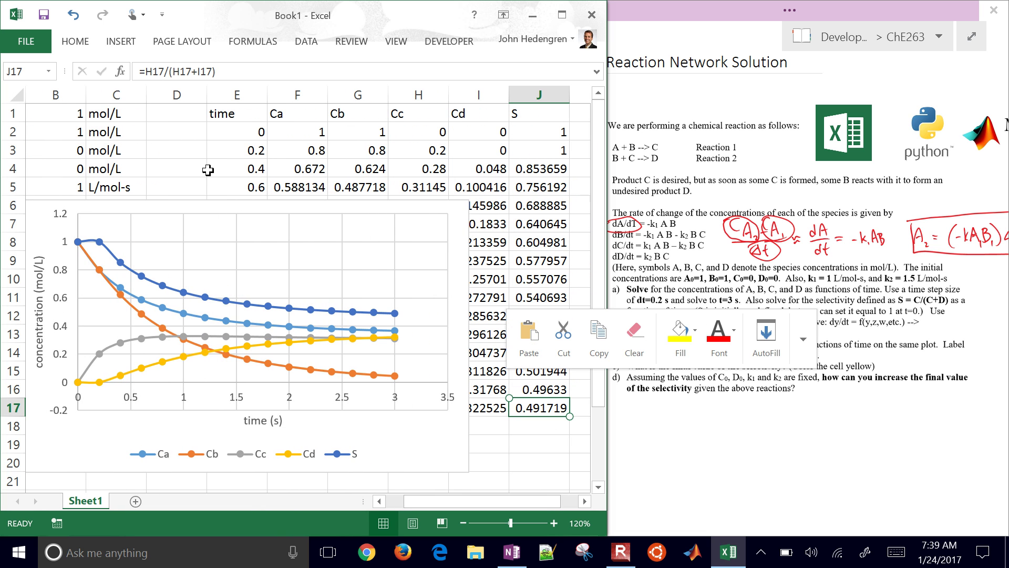
Take OneNote out of full-page view, minimize it, and maximize the Excel workbook window.
{"action": "left_click", "coordinate": [971, 37]}
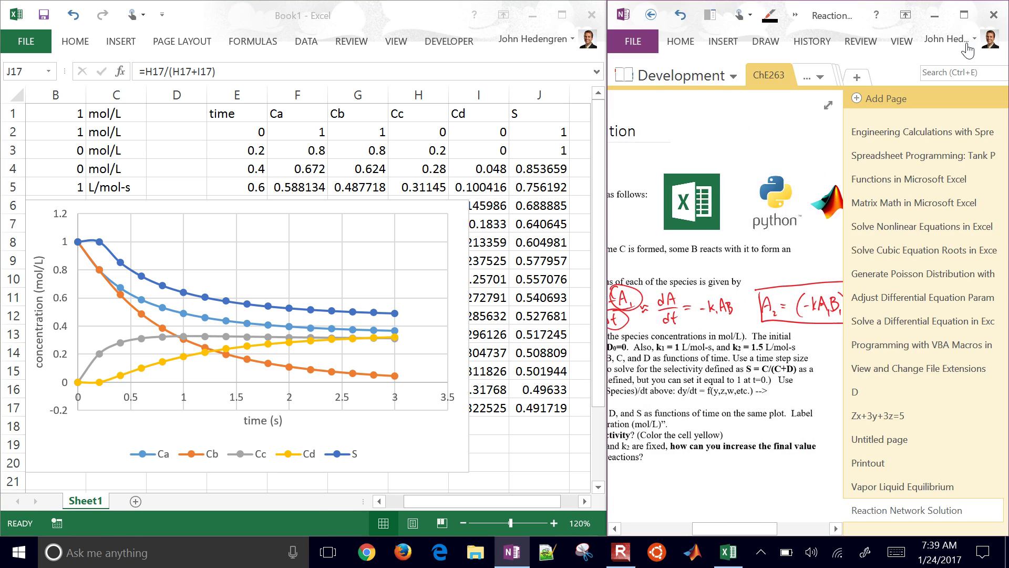
{"action": "left_click", "coordinate": [936, 15]}
{"action": "left_click", "coordinate": [562, 15]}
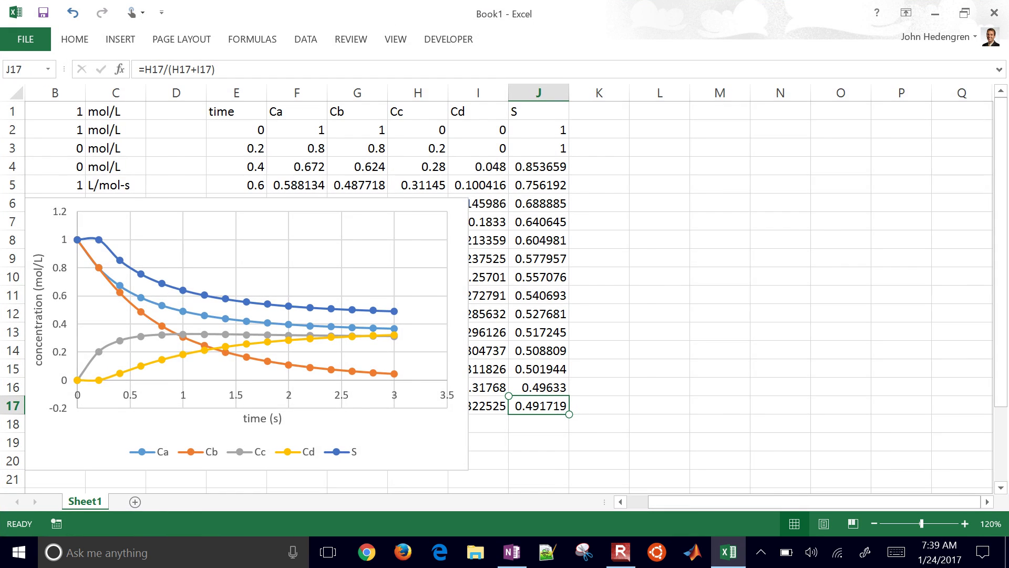
Move the chart below the parameter table so that rows 1 to 7 are uncovered.
{"action": "scroll", "coordinate": [509, 288], "scroll_direction": "left", "scroll_amount": 1}
{"action": "scroll", "coordinate": [509, 288], "scroll_direction": "up", "scroll_amount": 3}
{"action": "scroll", "coordinate": [509, 289], "scroll_direction": "down", "scroll_amount": 2}
{"action": "scroll", "coordinate": [505, 289], "scroll_direction": "down", "scroll_amount": 2}
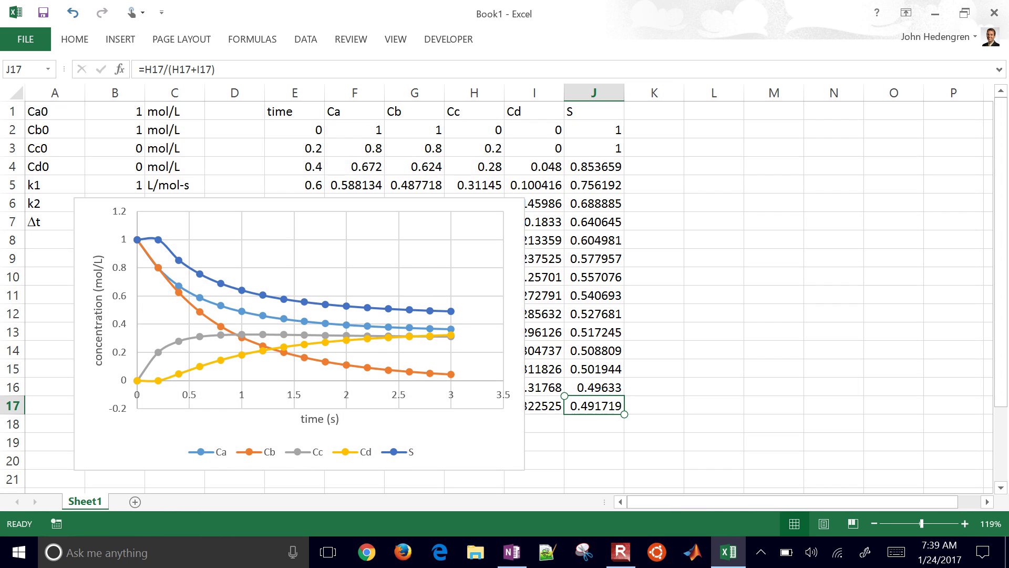
{"action": "left_click", "coordinate": [398, 205]}
{"action": "mouse_move", "coordinate": [397, 205]}
{"action": "left_mouse_down"}
{"action": "mouse_move", "coordinate": [737, 262]}
{"action": "mouse_move", "coordinate": [871, 240]}
{"action": "mouse_move", "coordinate": [493, 260]}
{"action": "mouse_move", "coordinate": [349, 281]}
{"action": "mouse_move", "coordinate": [361, 242]}
{"action": "left_mouse_up"}
{"action": "left_click", "coordinate": [714, 369]}
Fill the final selectivity cell J17 with yellow.
{"action": "left_click", "coordinate": [594, 405]}
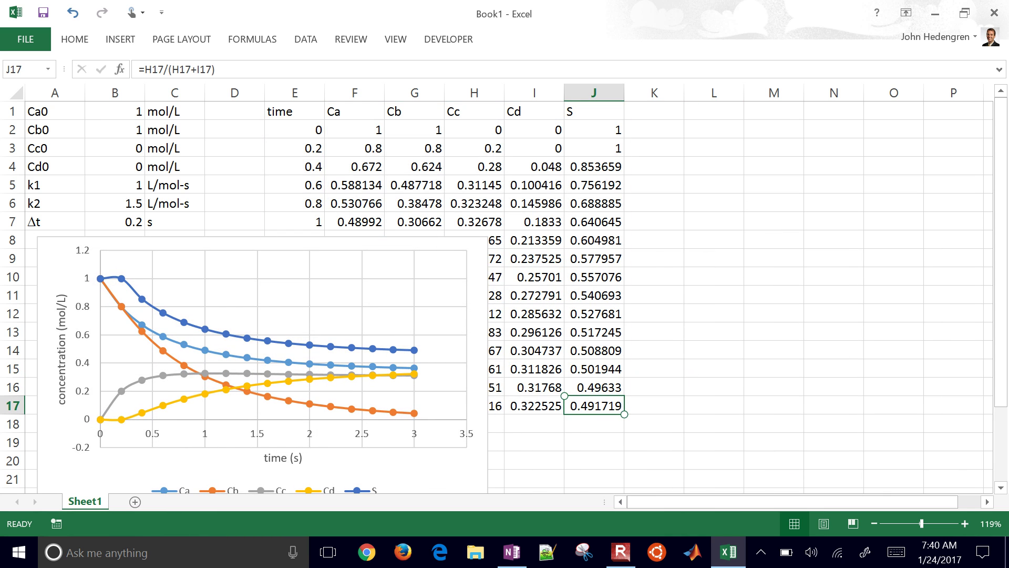
{"action": "left_click", "coordinate": [121, 39]}
{"action": "left_click", "coordinate": [74, 39]}
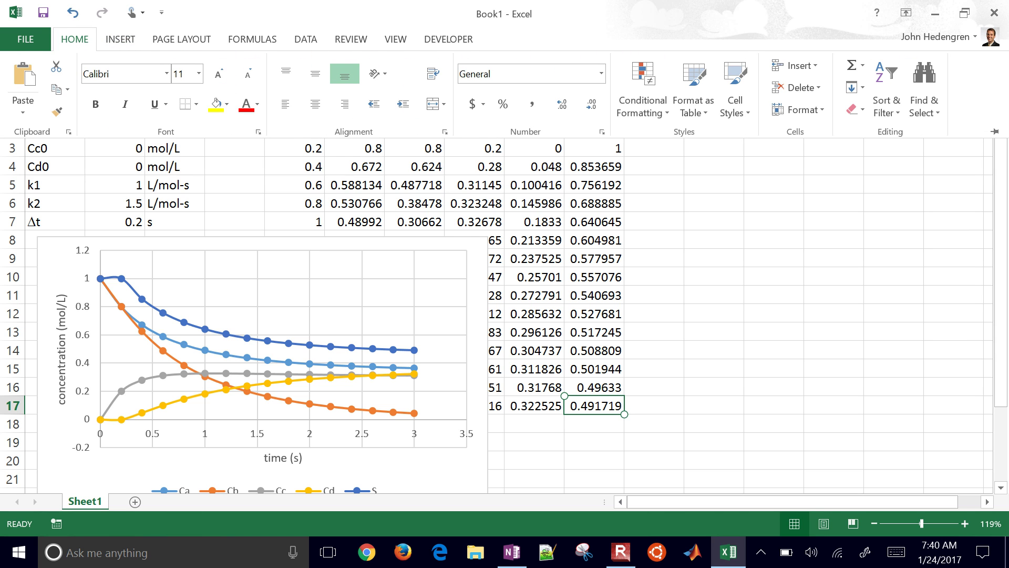
{"action": "left_click", "coordinate": [226, 104]}
{"action": "left_click", "coordinate": [298, 321]}
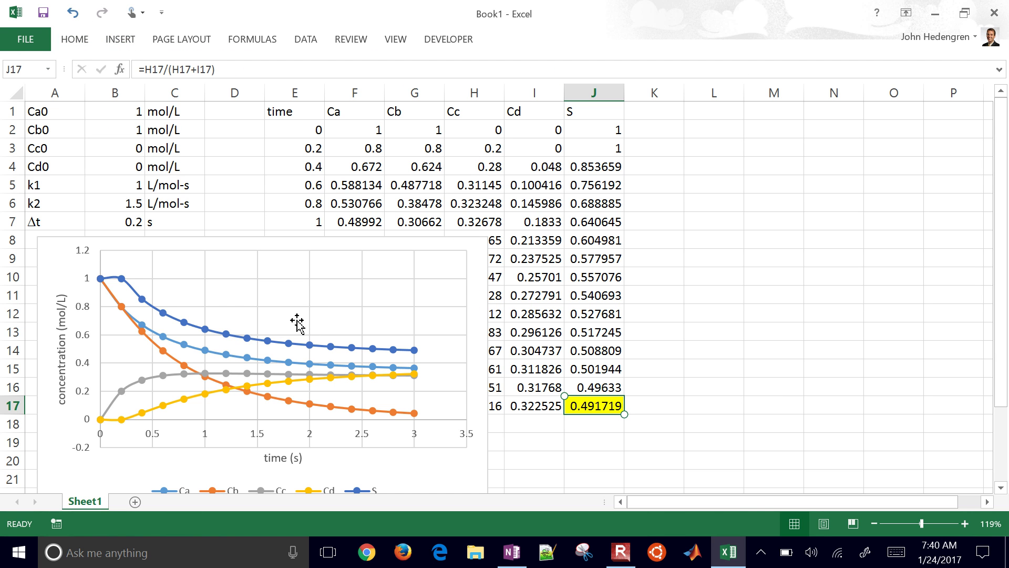
{"action": "left_click", "coordinate": [116, 111]}
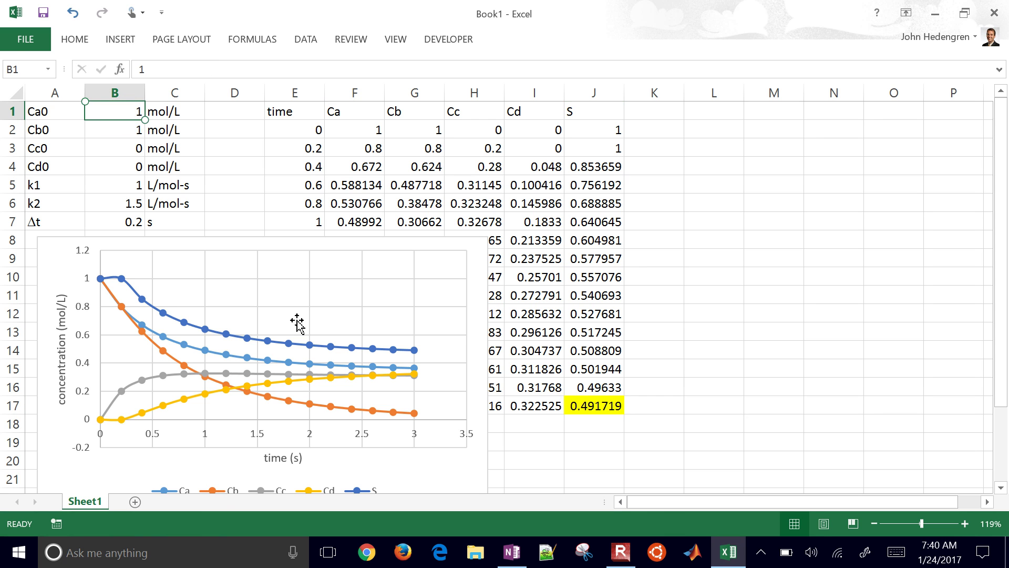
{"action": "key", "text": "shift+Down"}
{"action": "left_click", "coordinate": [305, 39]}
{"action": "left_click", "coordinate": [794, 63]}
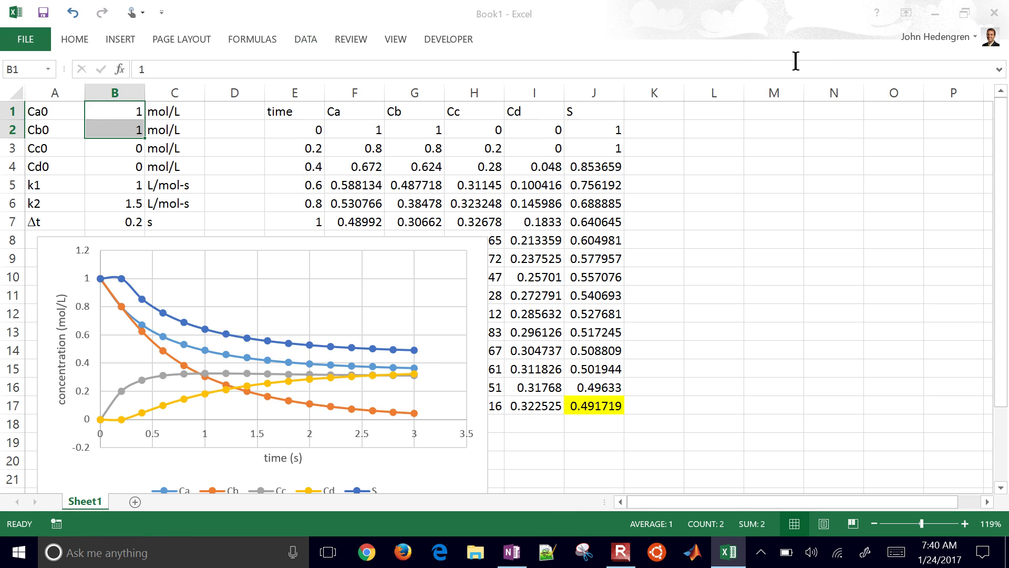
{"action": "left_click", "coordinate": [669, 457]}
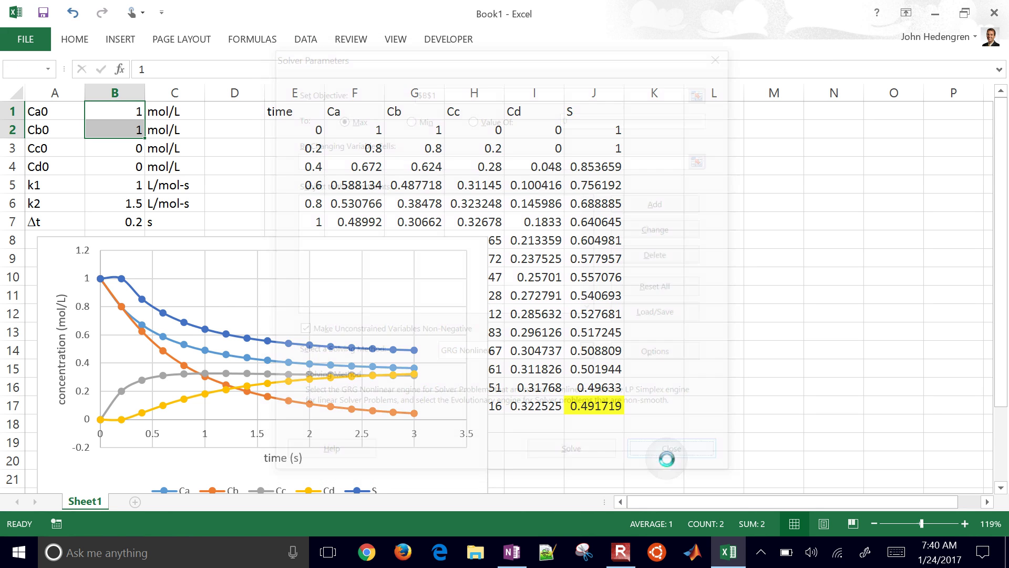
Check in the Excel add-ins manager that the Solver Add-in is enabled.
{"action": "left_click", "coordinate": [26, 39]}
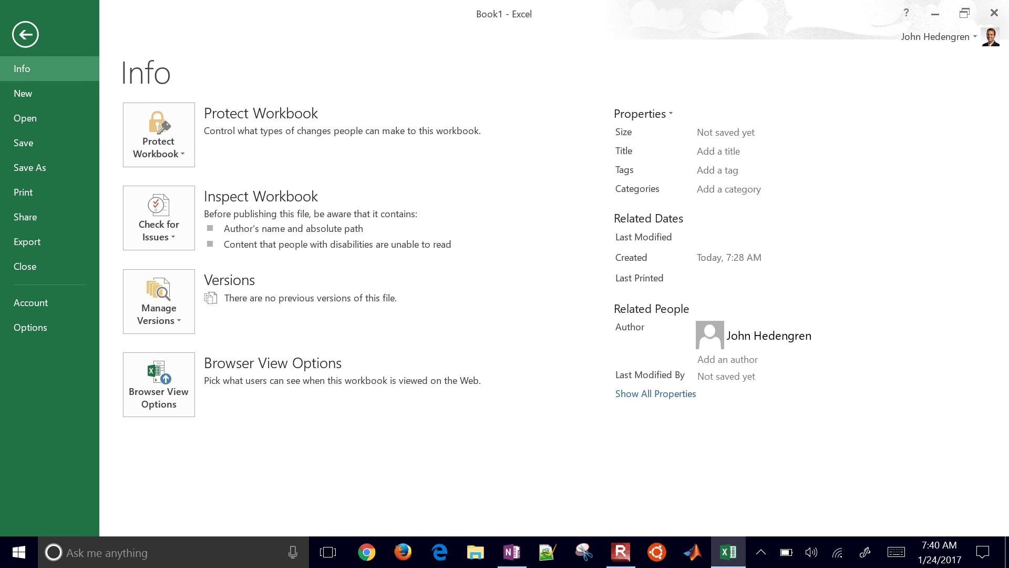
{"action": "left_click", "coordinate": [31, 328]}
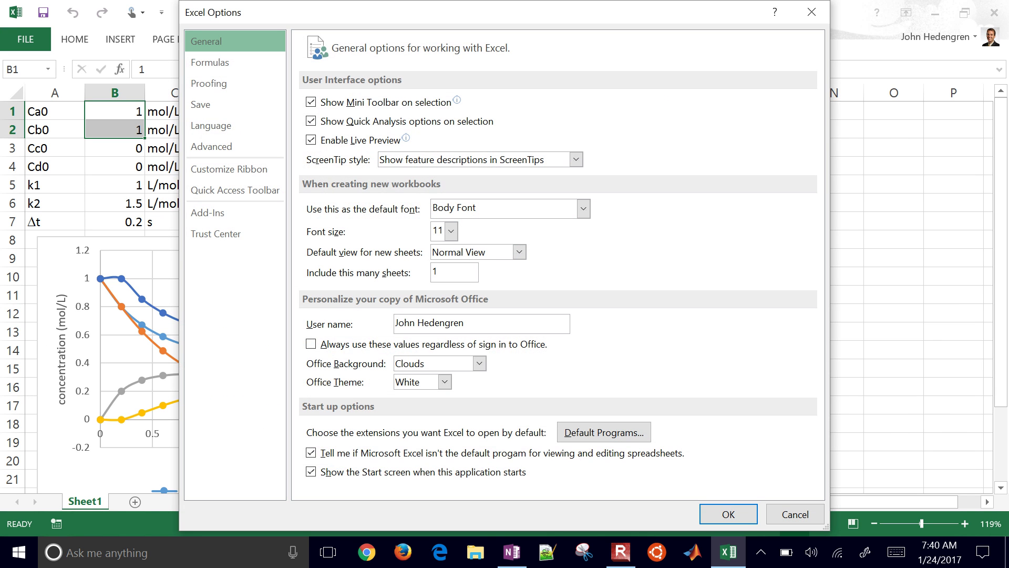
{"action": "left_click", "coordinate": [193, 206]}
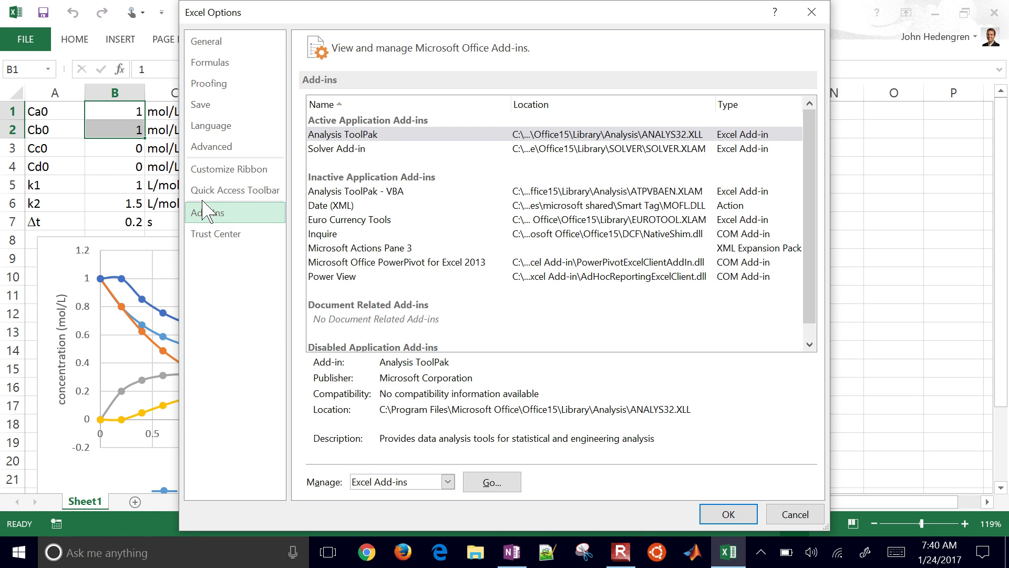
{"action": "left_click", "coordinate": [465, 475]}
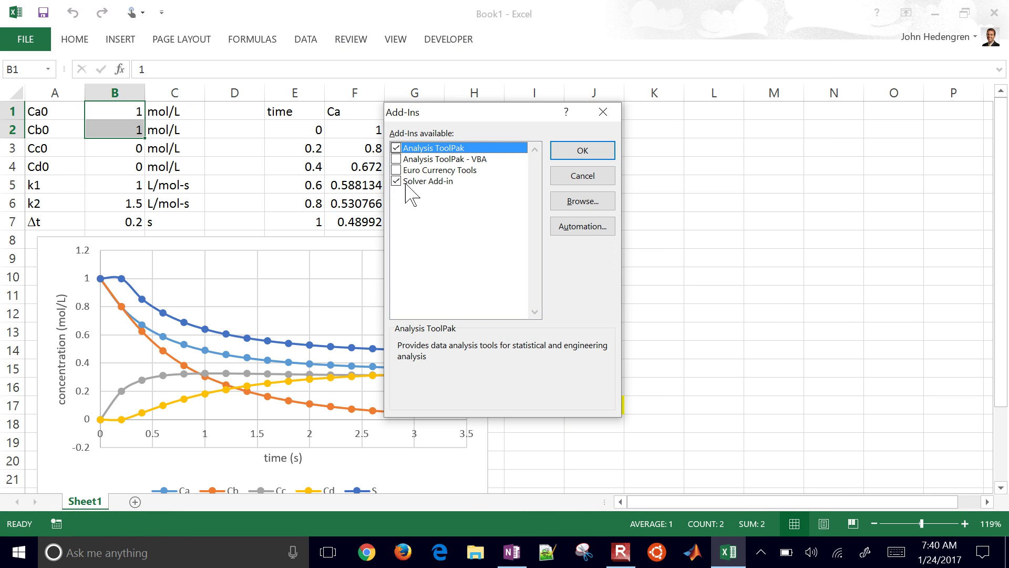
{"action": "left_click", "coordinate": [586, 151]}
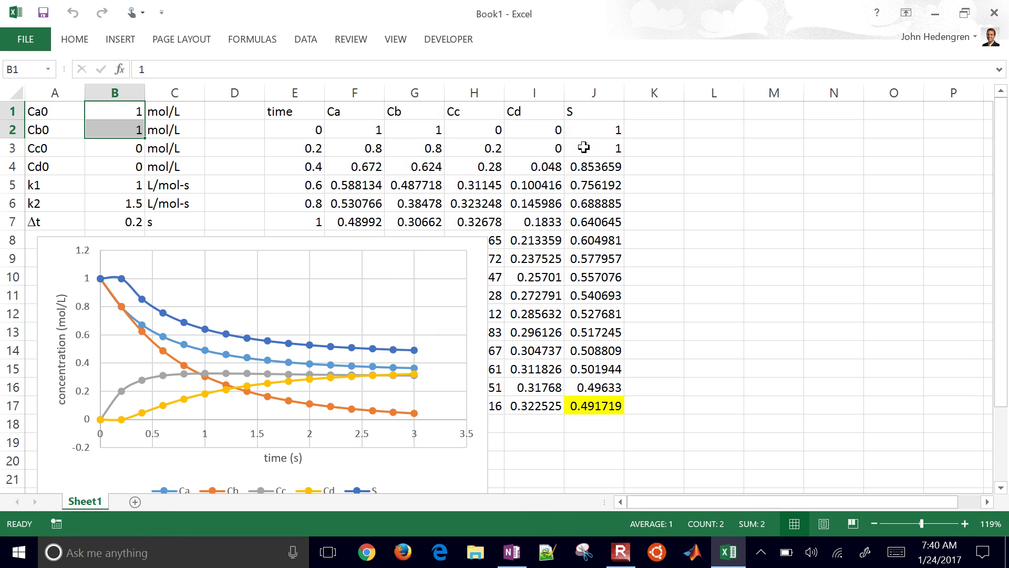
Start Solver and set its objective to maximize the final selectivity in J17.
{"action": "left_click", "coordinate": [306, 38]}
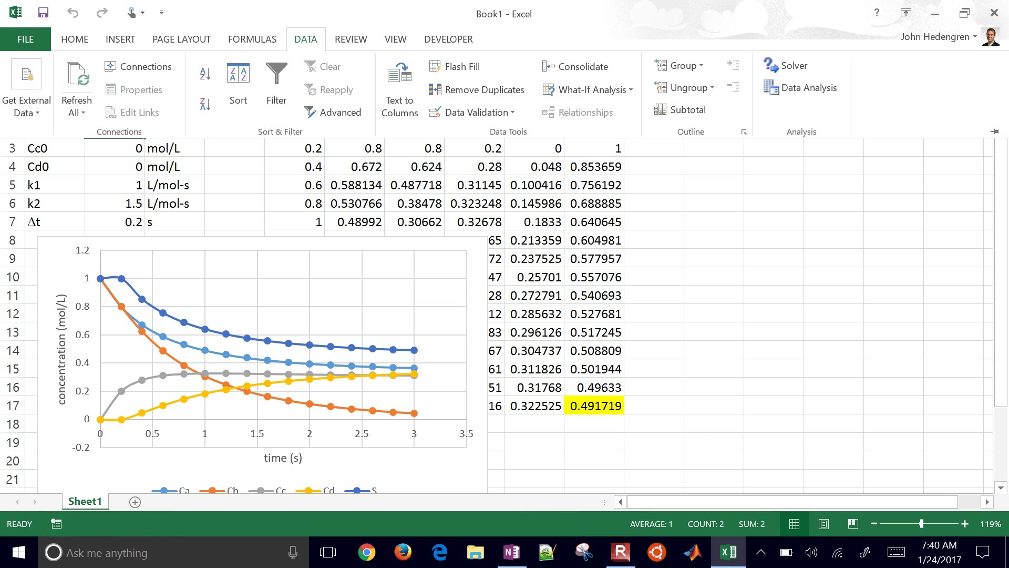
{"action": "left_click", "coordinate": [793, 65]}
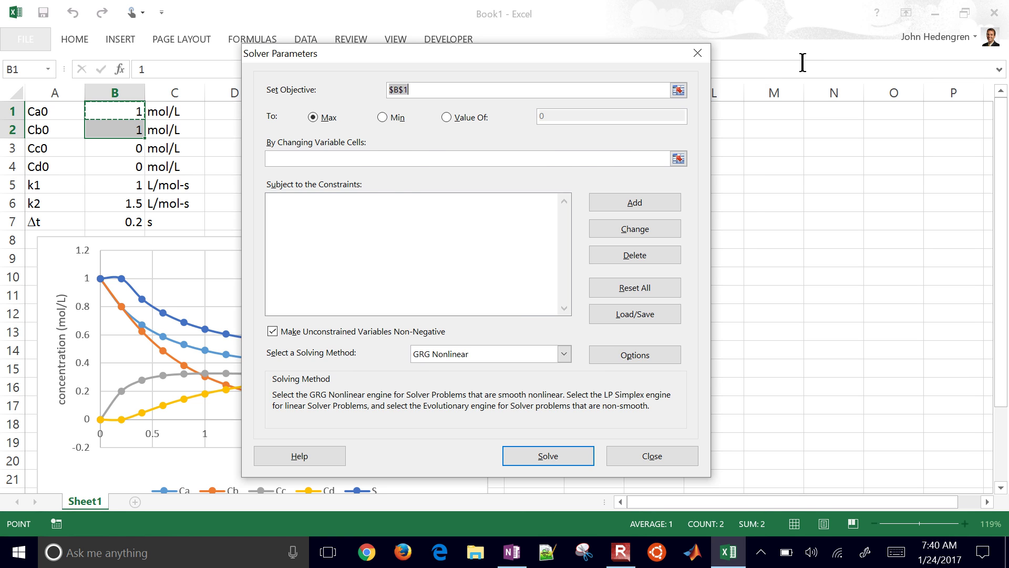
{"action": "left_click", "coordinate": [679, 90]}
{"action": "left_click", "coordinate": [594, 406]}
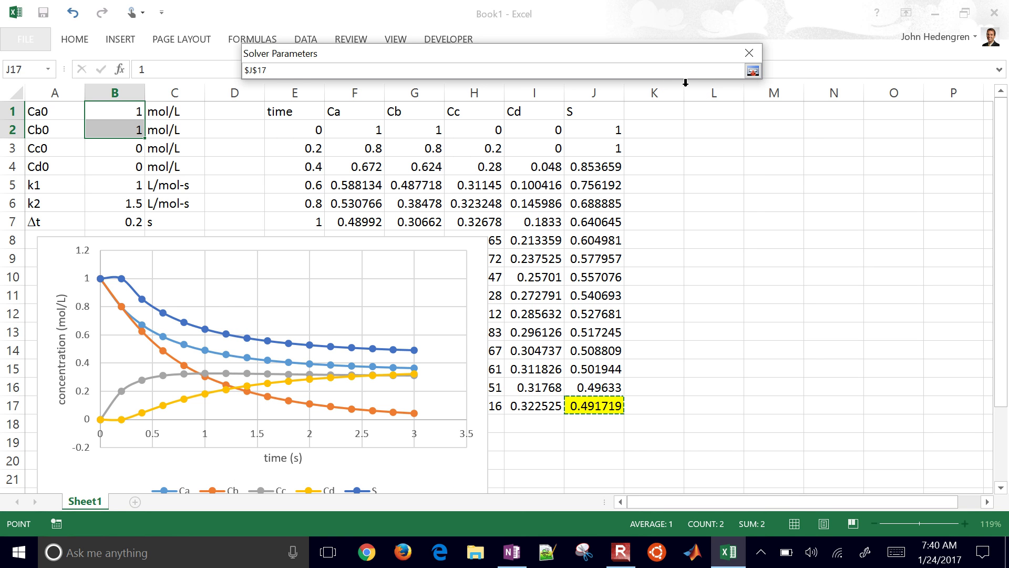
{"action": "left_click", "coordinate": [753, 71]}
Set Solver's changing variable cells to the initial concentrations Ca0 and Cb0 in B1:B2.
{"action": "left_click", "coordinate": [678, 158]}
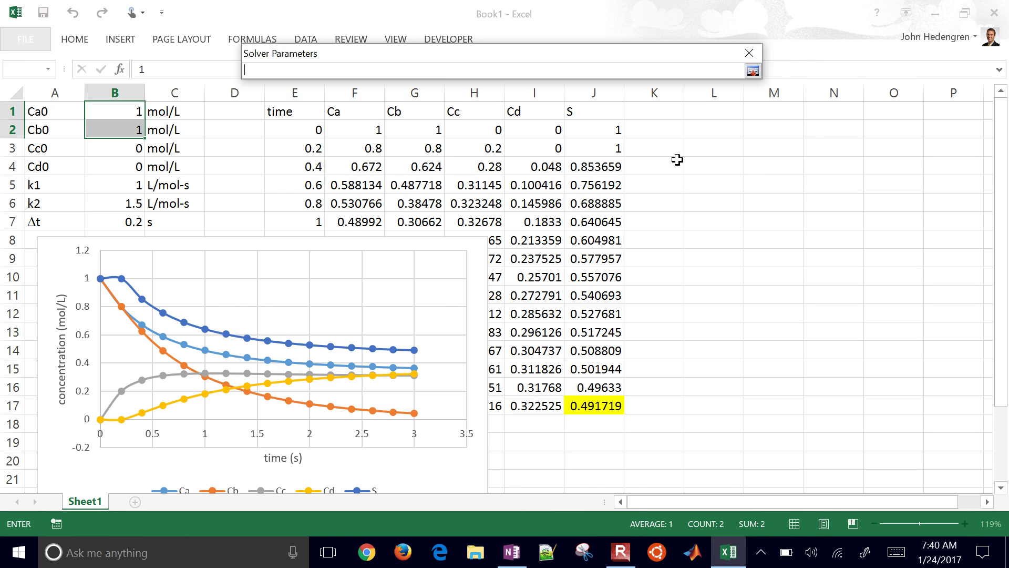
{"action": "left_click", "coordinate": [103, 110]}
{"action": "left_click_drag", "start_coordinate": [103, 111], "coordinate": [104, 130]}
{"action": "left_click", "coordinate": [753, 71]}
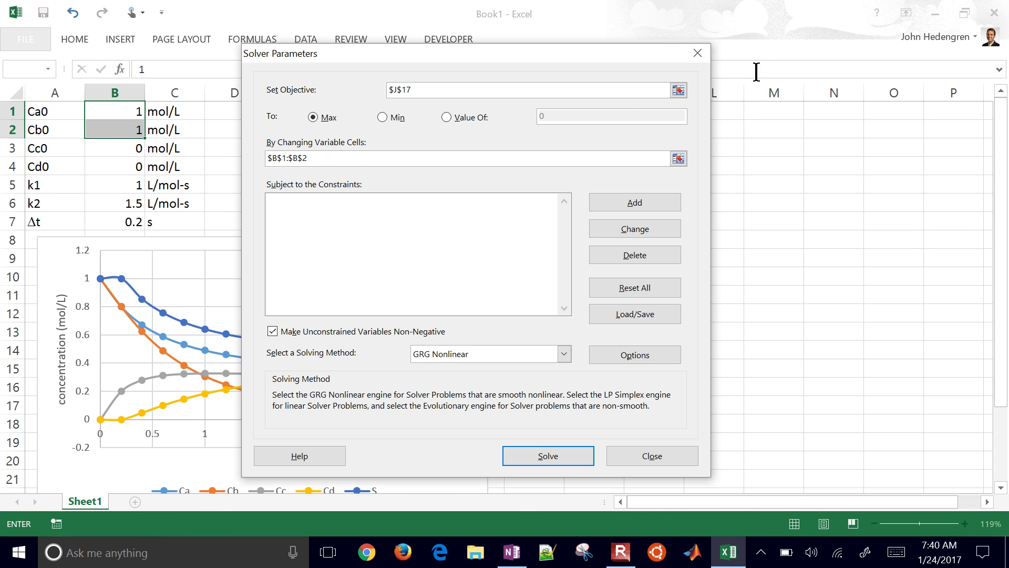
Solve with unconstrained variables kept non-negative and keep the Solver solution.
{"action": "left_click", "coordinate": [272, 331]}
{"action": "left_click", "coordinate": [273, 331]}
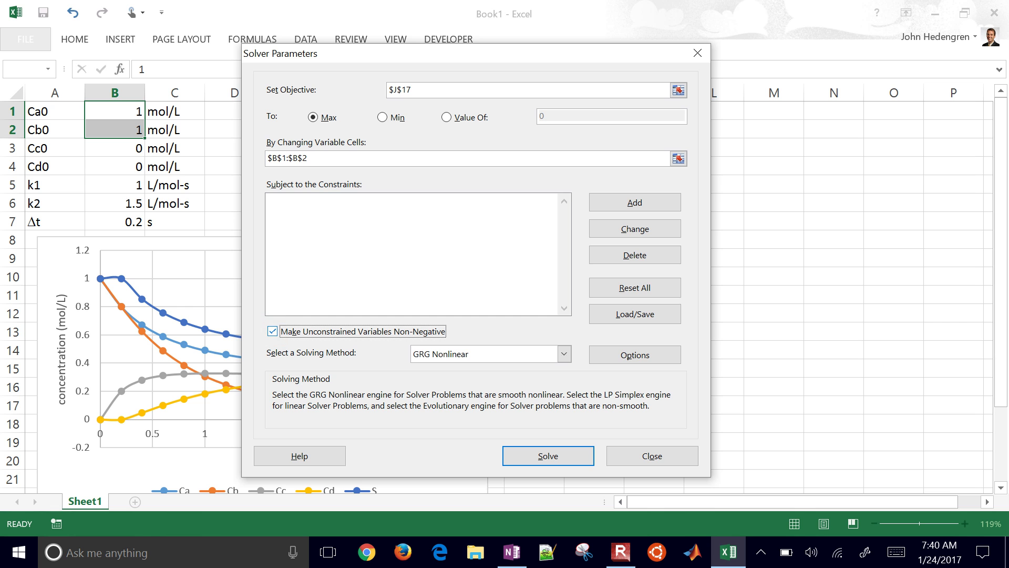
{"action": "key", "text": "Return"}
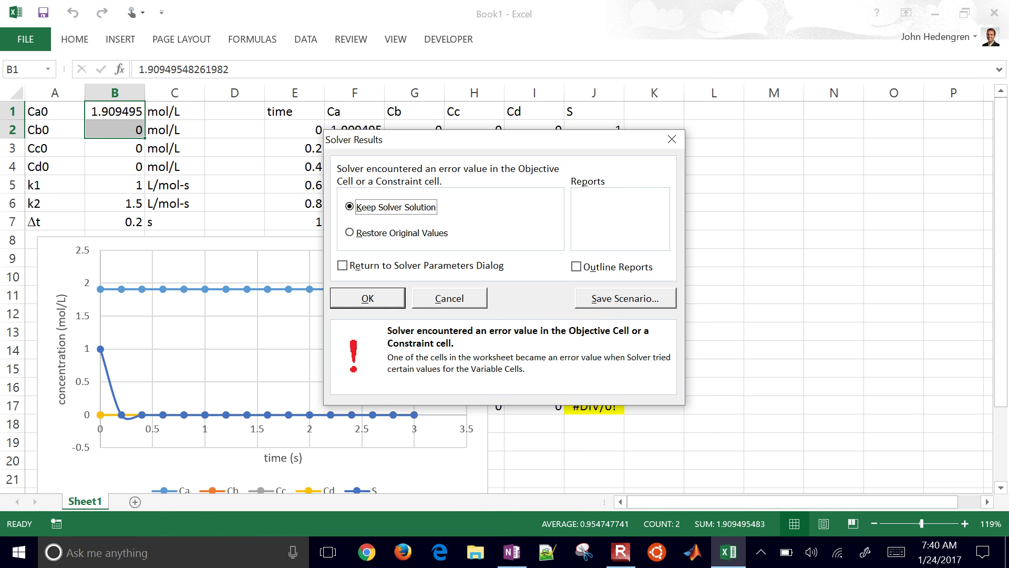
{"action": "left_click", "coordinate": [369, 304]}
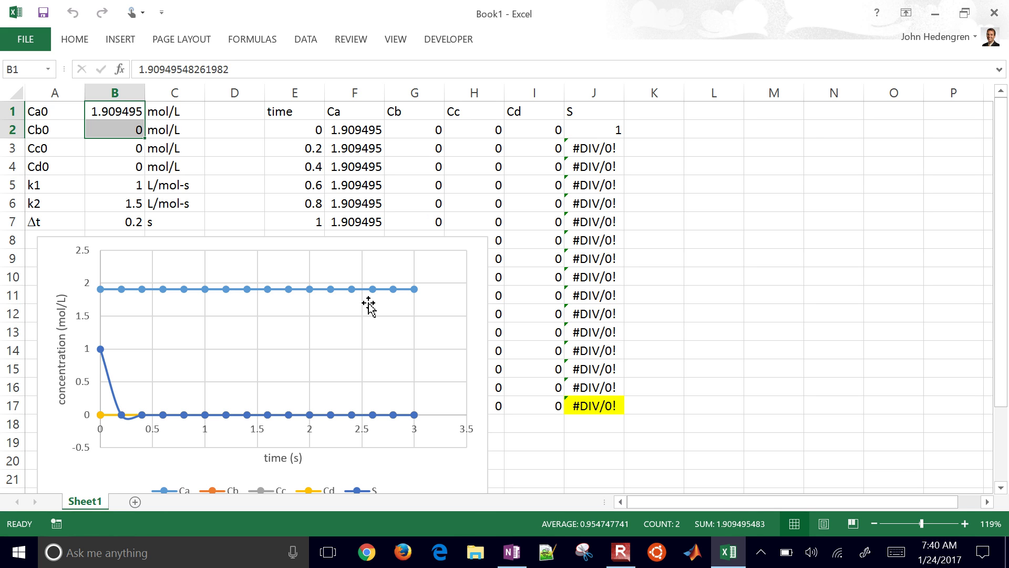
Reset the initial concentrations Ca0 in B1 and Cb0 in B2 to 1 mol/L.
{"action": "left_click", "coordinate": [113, 126]}
{"action": "key", "text": "Down"}
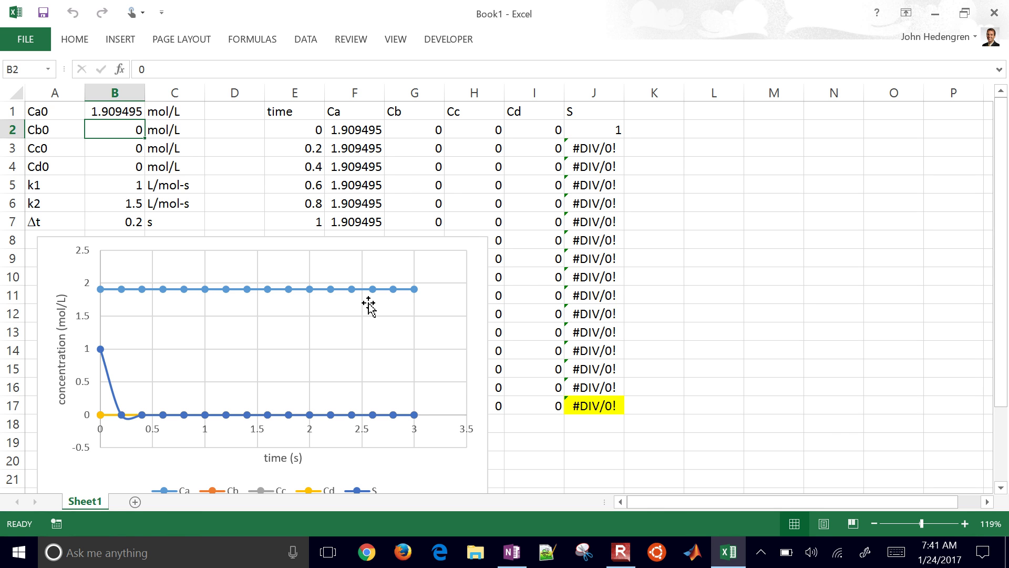
{"action": "type", "text": "1"}
{"action": "key", "text": "Up"}
{"action": "type", "text": "1"}
{"action": "key", "text": "Return"}
Add a Solver constraint requiring B1:B2 >= 0.1, solve, and keep the solution.
{"action": "left_click", "coordinate": [305, 39]}
{"action": "left_click", "coordinate": [788, 65]}
{"action": "left_click", "coordinate": [623, 203]}
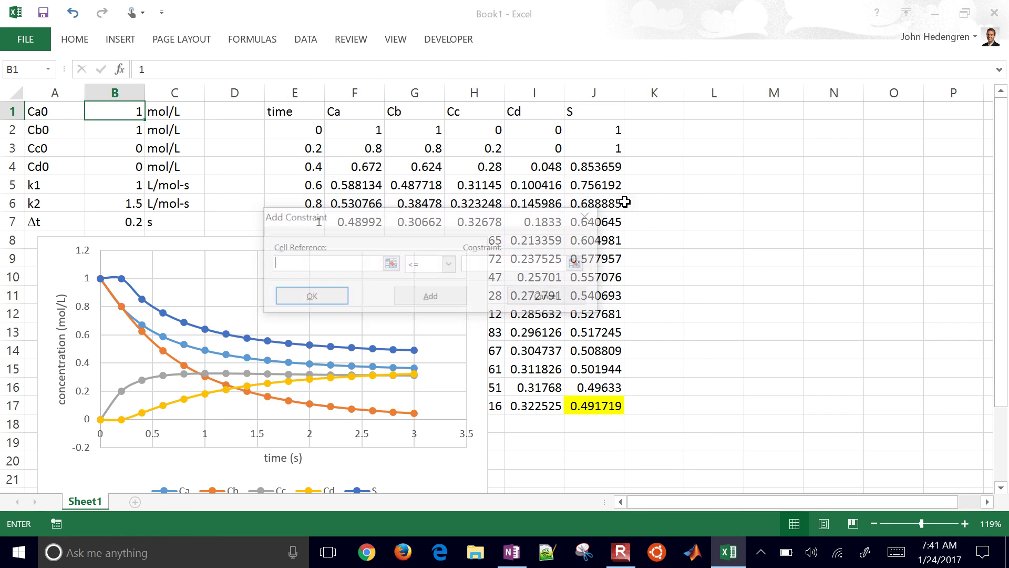
{"action": "left_click", "coordinate": [115, 112]}
{"action": "key", "text": "shift+Down"}
{"action": "key", "text": "Tab"}
{"action": "key", "text": "alt+Down"}
{"action": "key", "text": "Down"}
{"action": "key", "text": "Down"}
{"action": "key", "text": "Tab"}
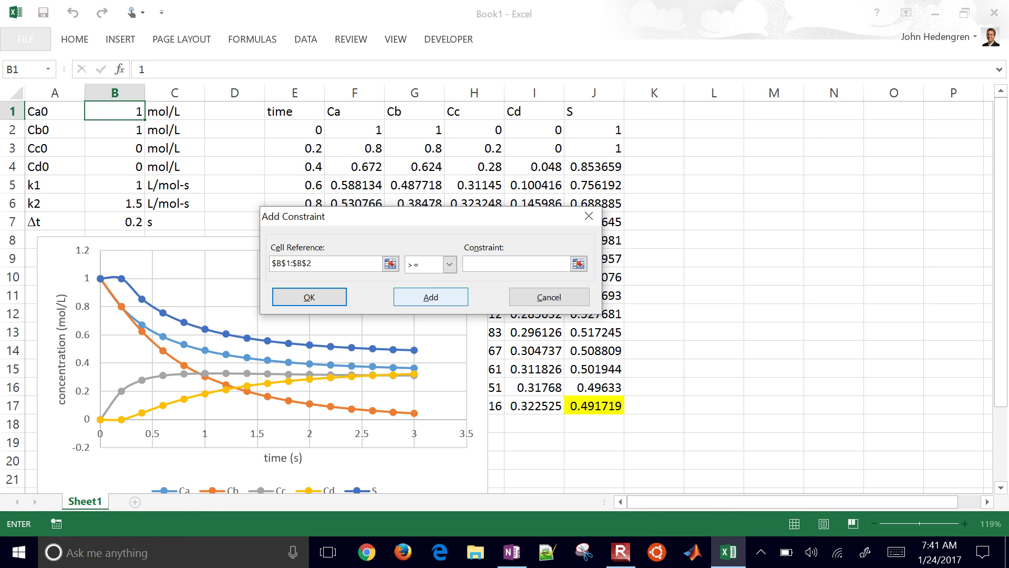
{"action": "type", "text": "0.1"}
{"action": "key", "text": "Return"}
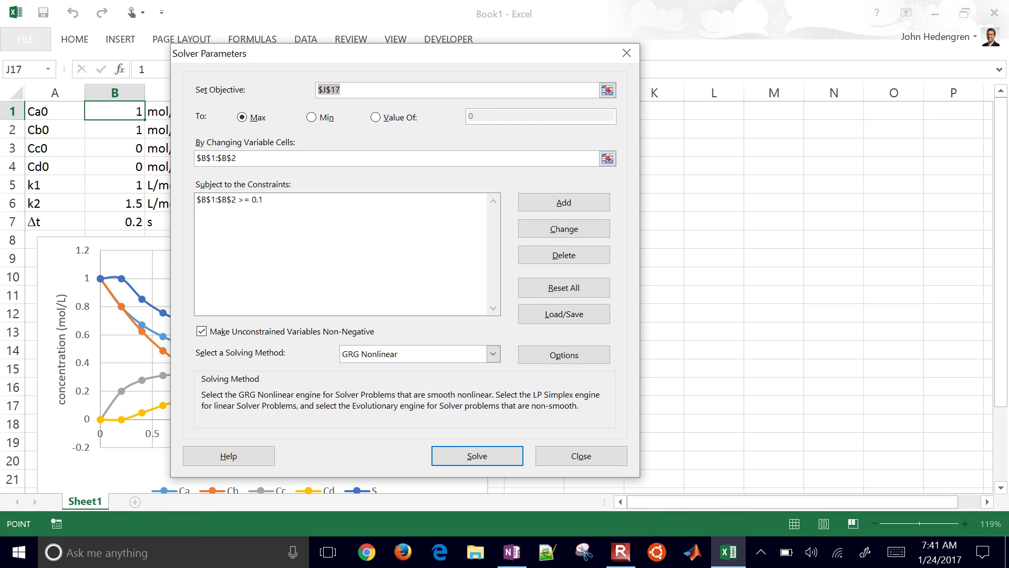
{"action": "key", "text": "Return"}
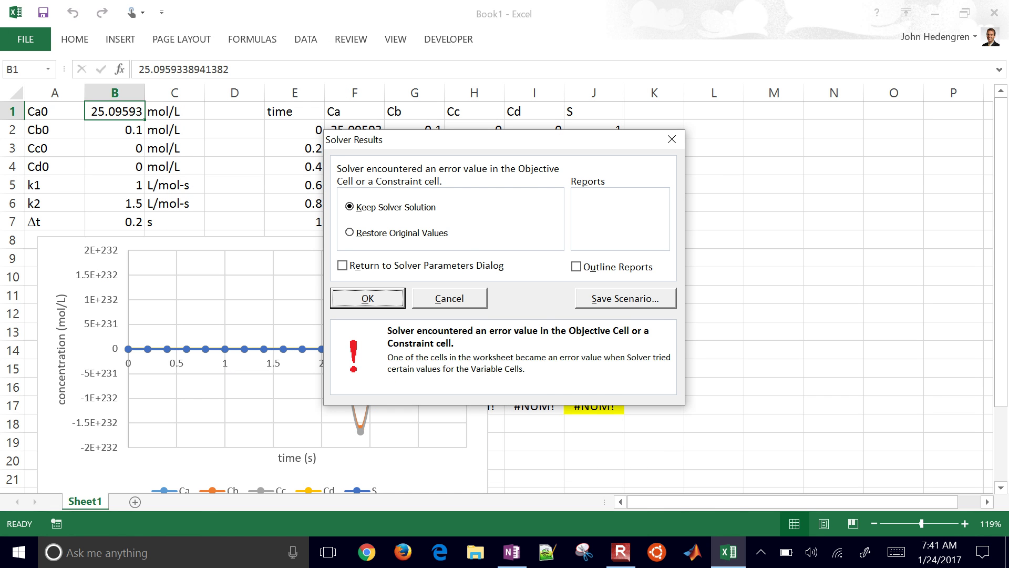
{"action": "key", "text": "Return"}
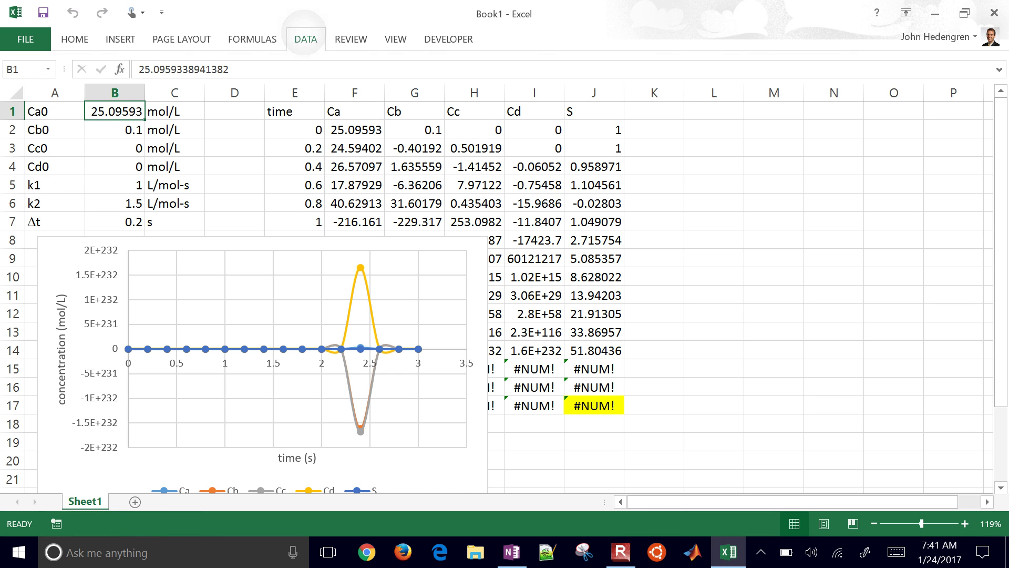
Add a second Solver constraint limiting B1:B2 to <= 2, solve again, and keep the solution.
{"action": "left_click", "coordinate": [306, 39]}
{"action": "left_click", "coordinate": [793, 65]}
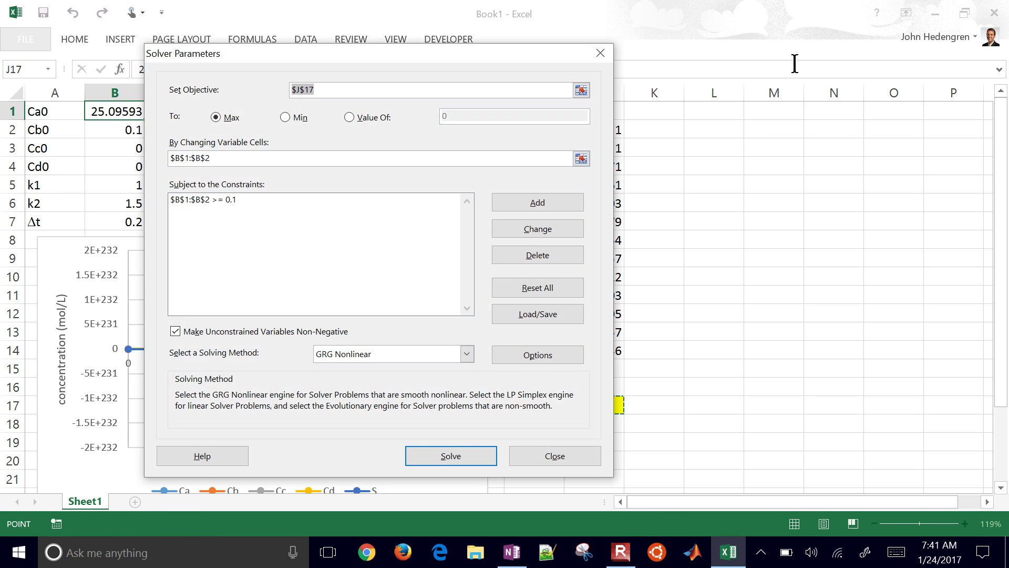
{"action": "left_click", "coordinate": [541, 202]}
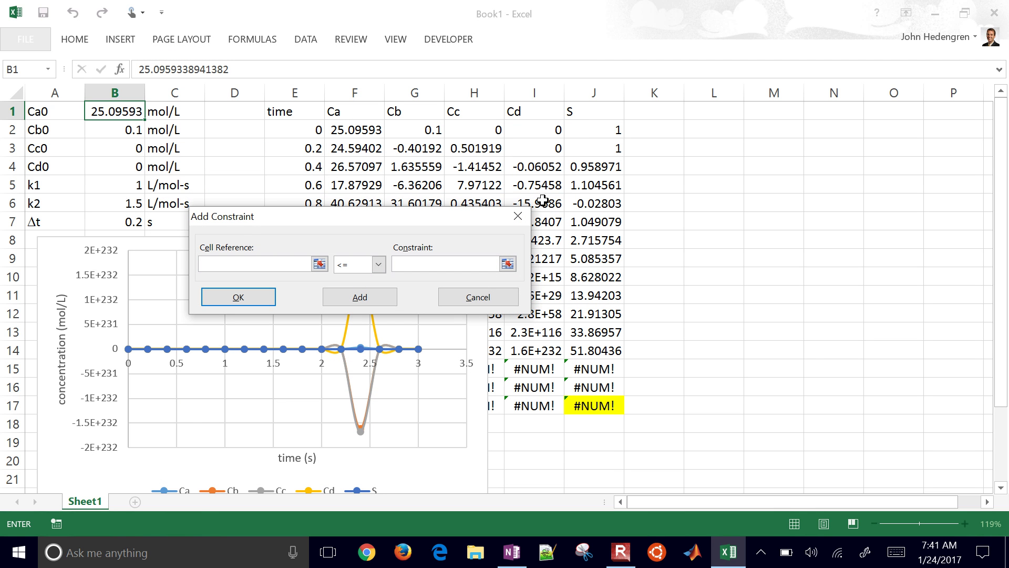
{"action": "key", "text": "Up"}
{"action": "key", "text": "shift+Down"}
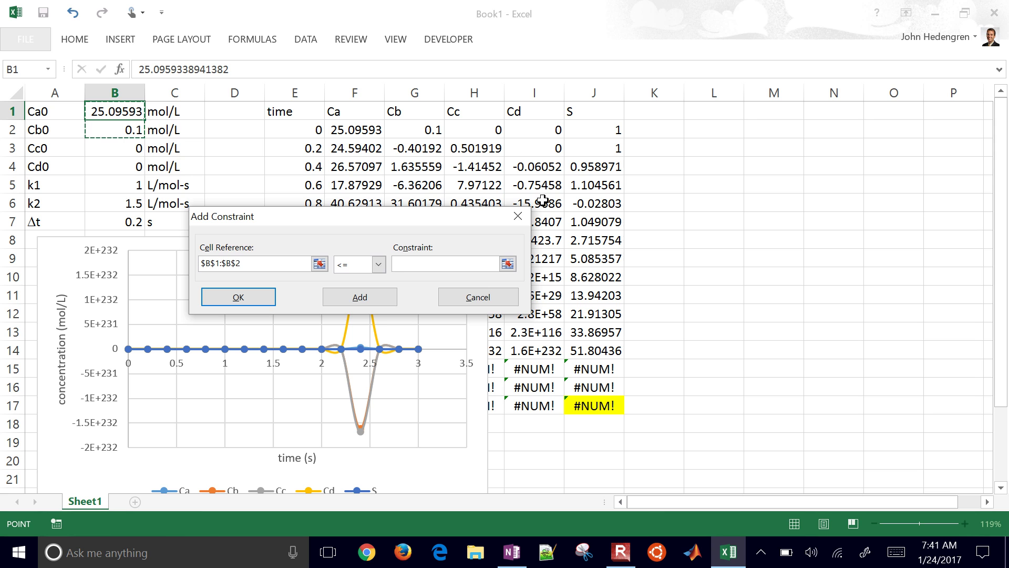
{"action": "key", "text": "Tab"}
{"action": "key", "text": "alt+Down"}
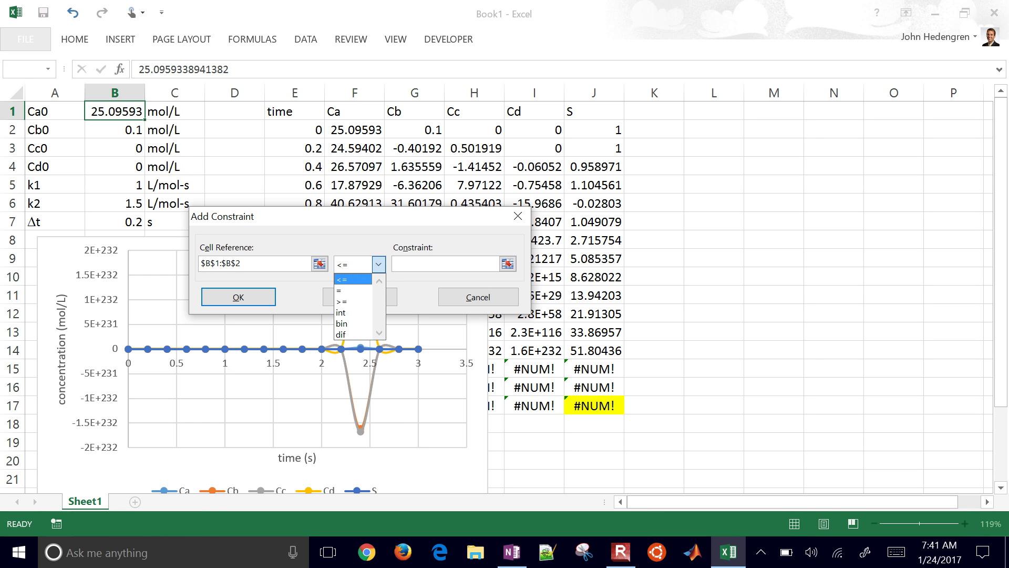
{"action": "key", "text": "Tab"}
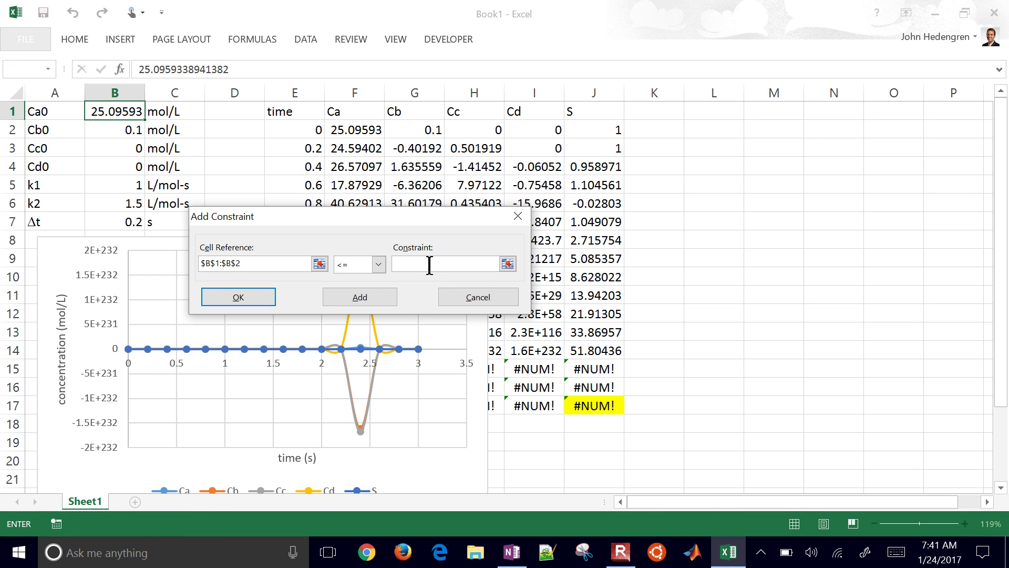
{"action": "type", "text": "2"}
{"action": "key", "text": "Return"}
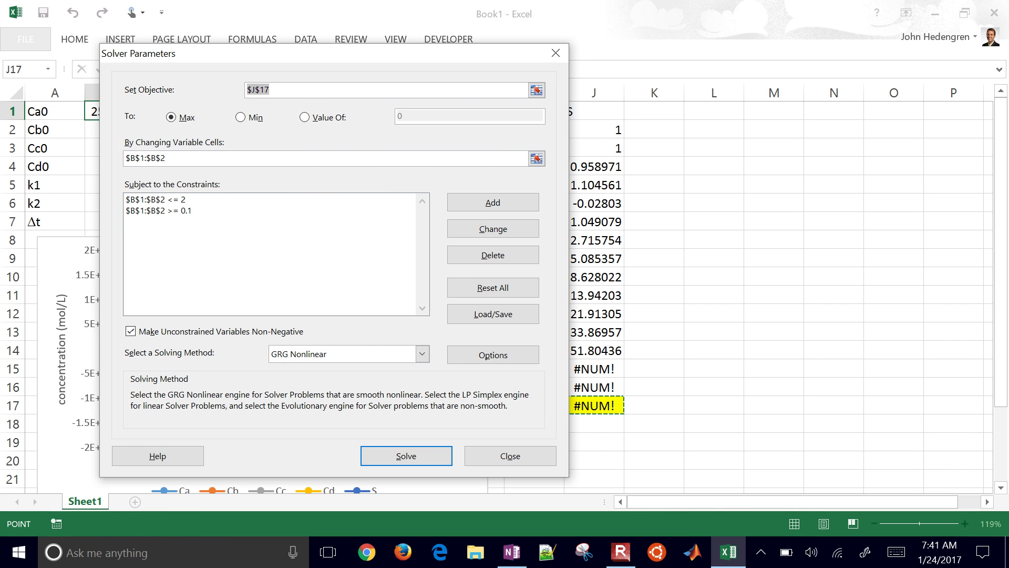
{"action": "left_click", "coordinate": [414, 453]}
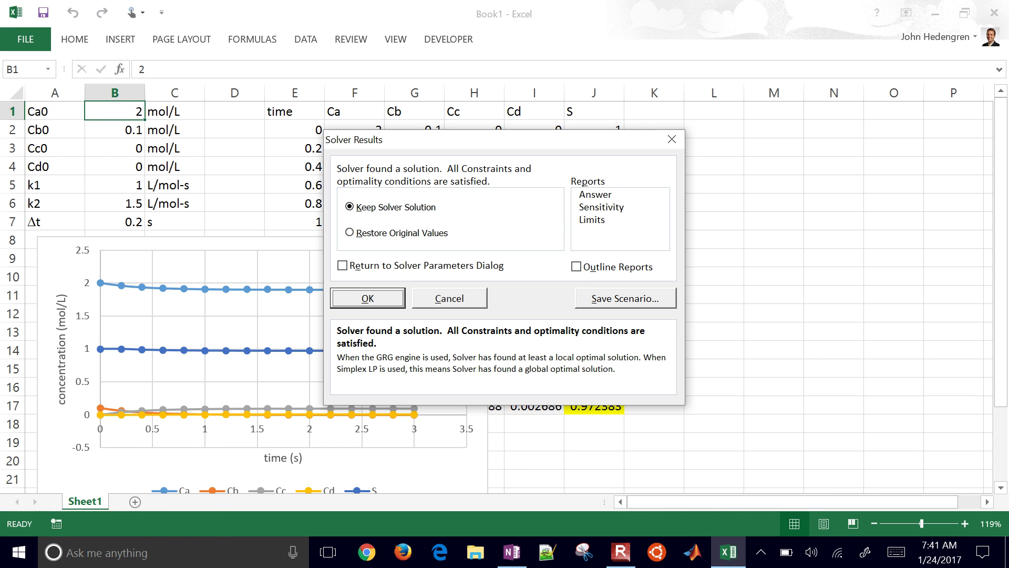
{"action": "left_click", "coordinate": [375, 305]}
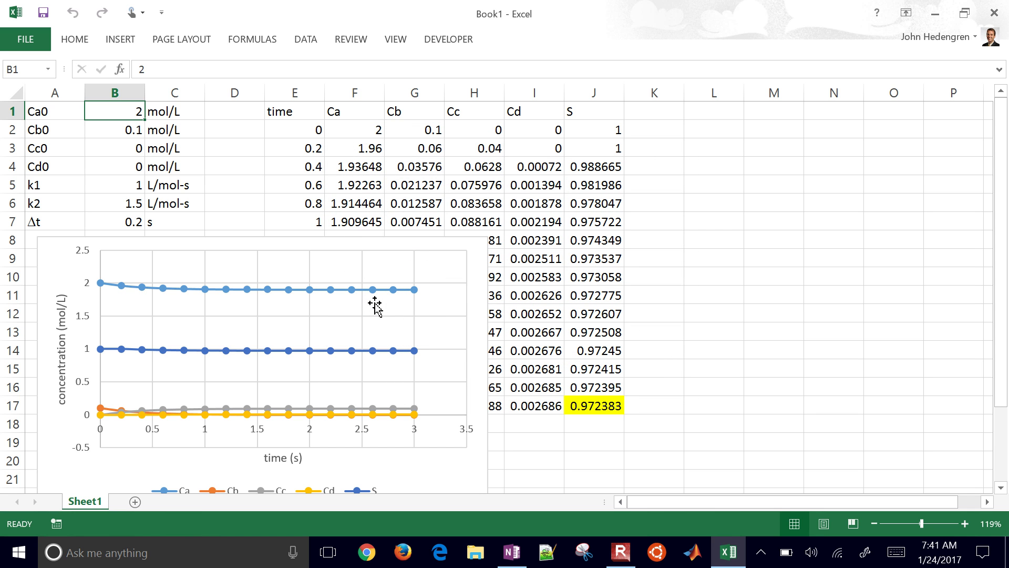
Review the optimized selectivity in J17 against the initial concentrations in B1 and B2.
{"action": "left_click", "coordinate": [594, 406]}
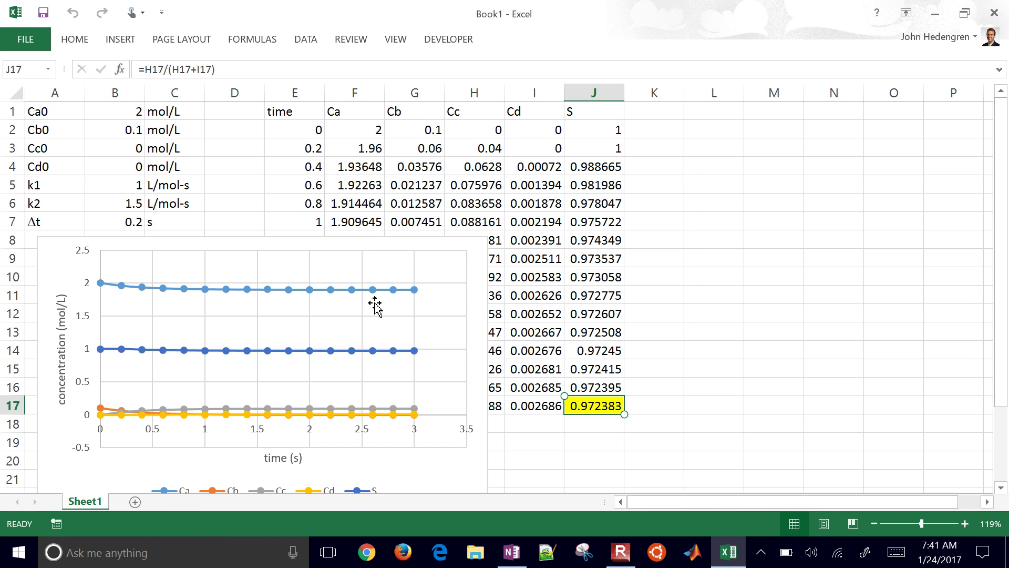
{"action": "left_click", "coordinate": [115, 111]}
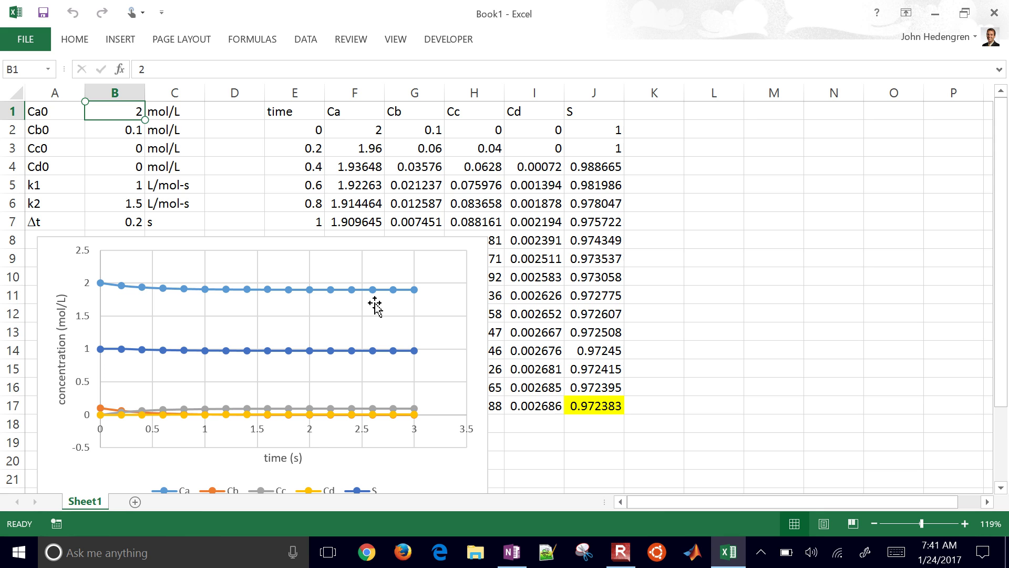
{"action": "key", "text": "Down"}
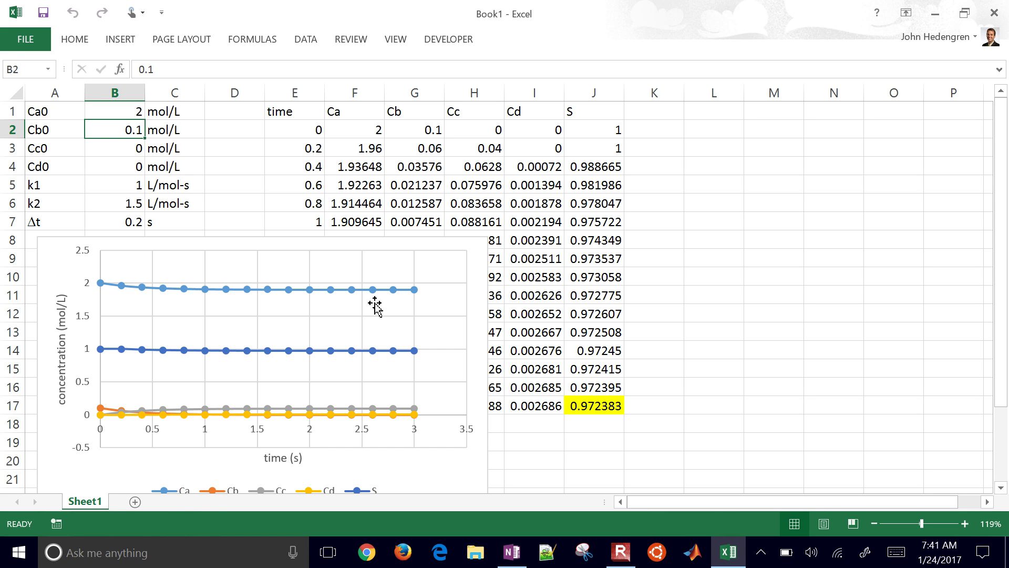
{"action": "key", "text": "ctrl+End"}
{"action": "key", "text": "Up"}
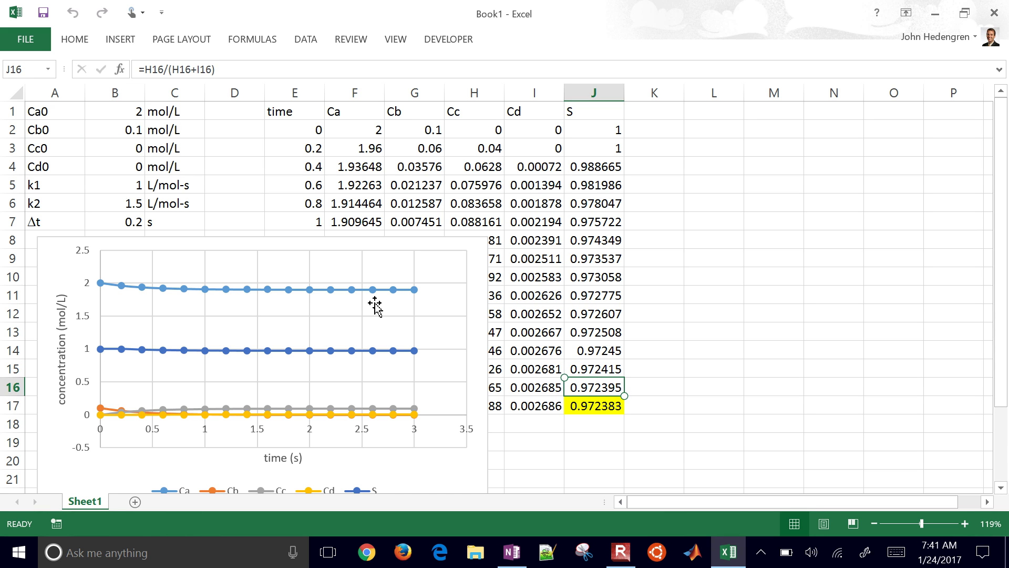
{"action": "key", "text": "Down"}
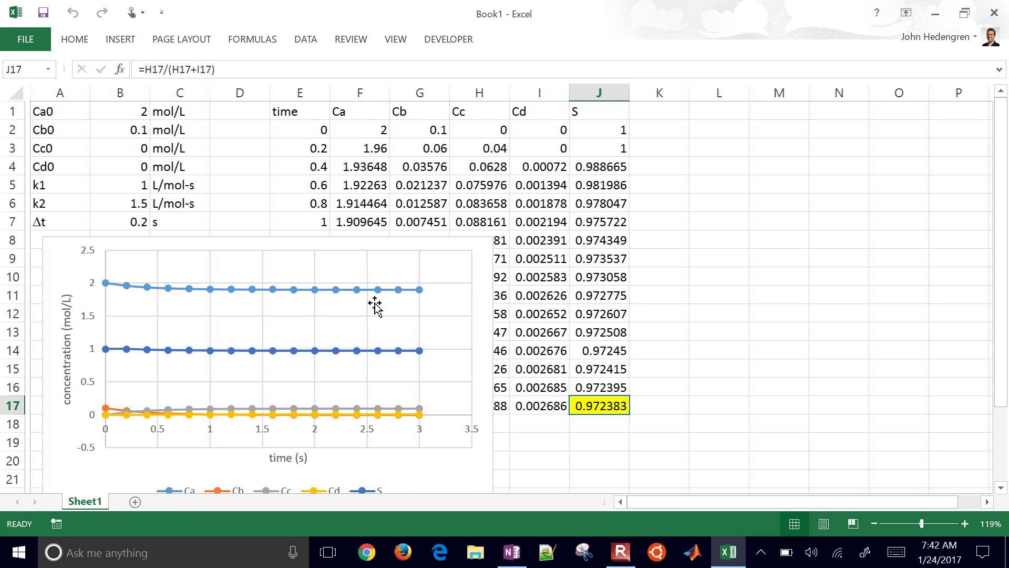
Move the chart clear of the data table and select the final Cc and Cd values in H17:I17.
{"action": "left_click", "coordinate": [374, 306]}
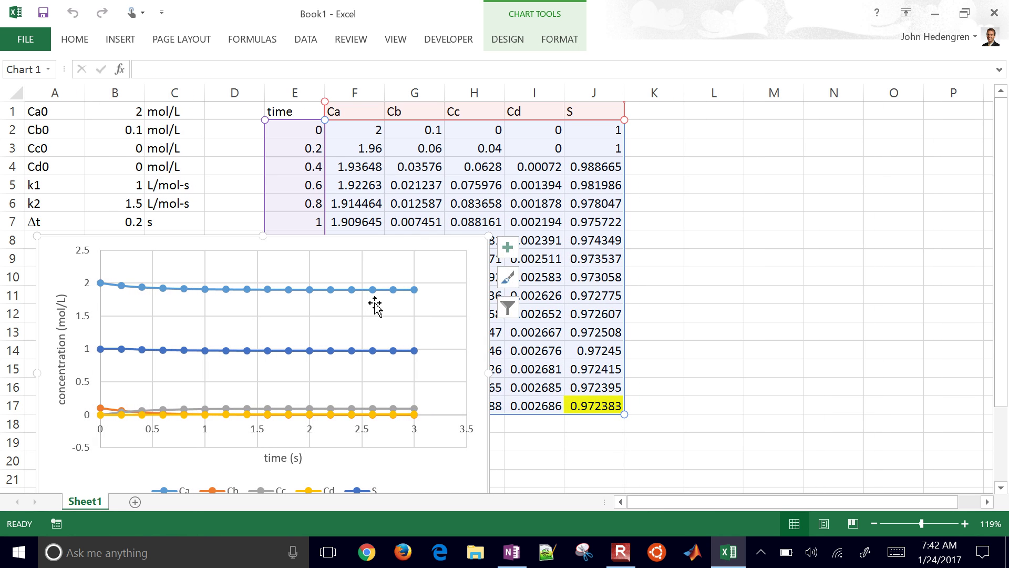
{"action": "left_click_drag", "start_coordinate": [375, 306], "coordinate": [942, 309]}
{"action": "left_click", "coordinate": [303, 404]}
{"action": "key", "text": "shift+Right"}
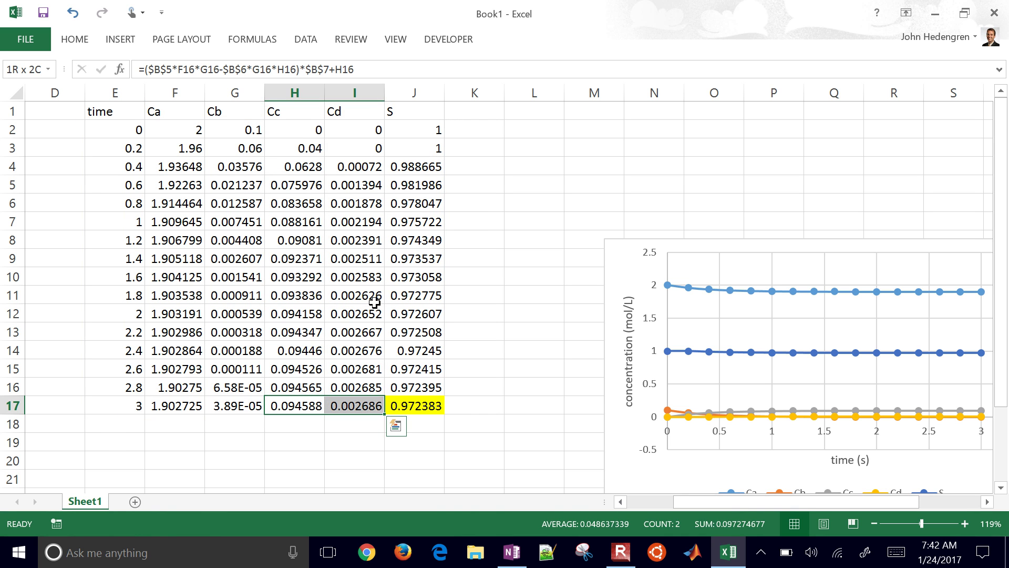
Compare the final Ca concentration in F17 with the final Cc and Cd concentrations in H17:I17.
{"action": "key", "text": "Left"}
{"action": "key", "text": "Left"}
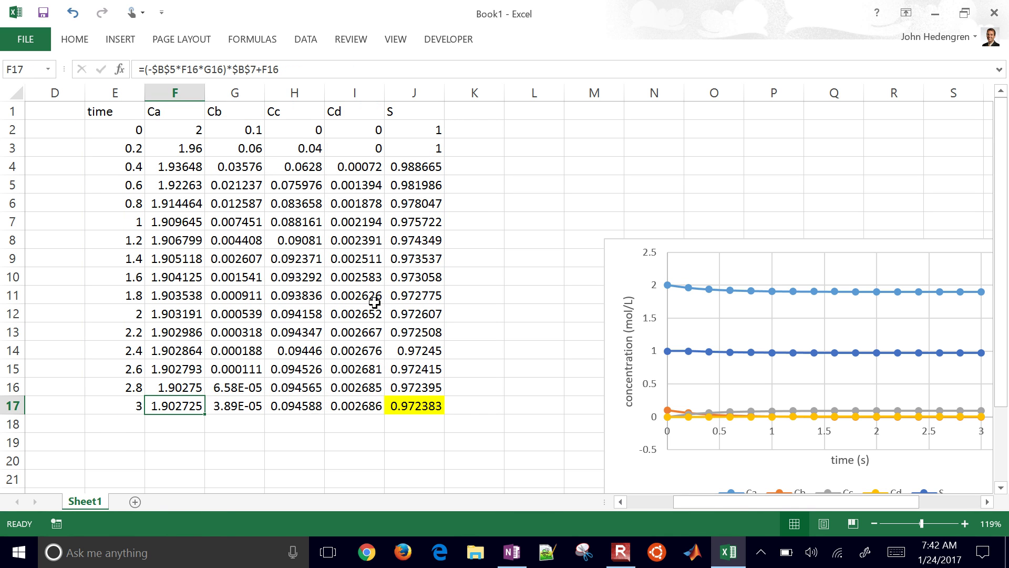
{"action": "key", "text": "Right"}
{"action": "key", "text": "Right"}
{"action": "key", "text": "shift+Right"}
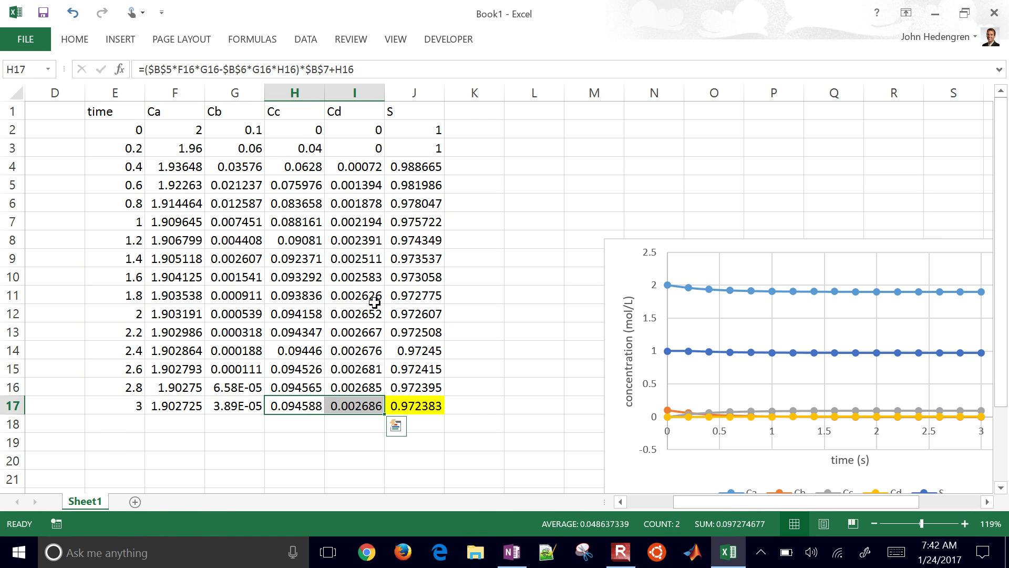